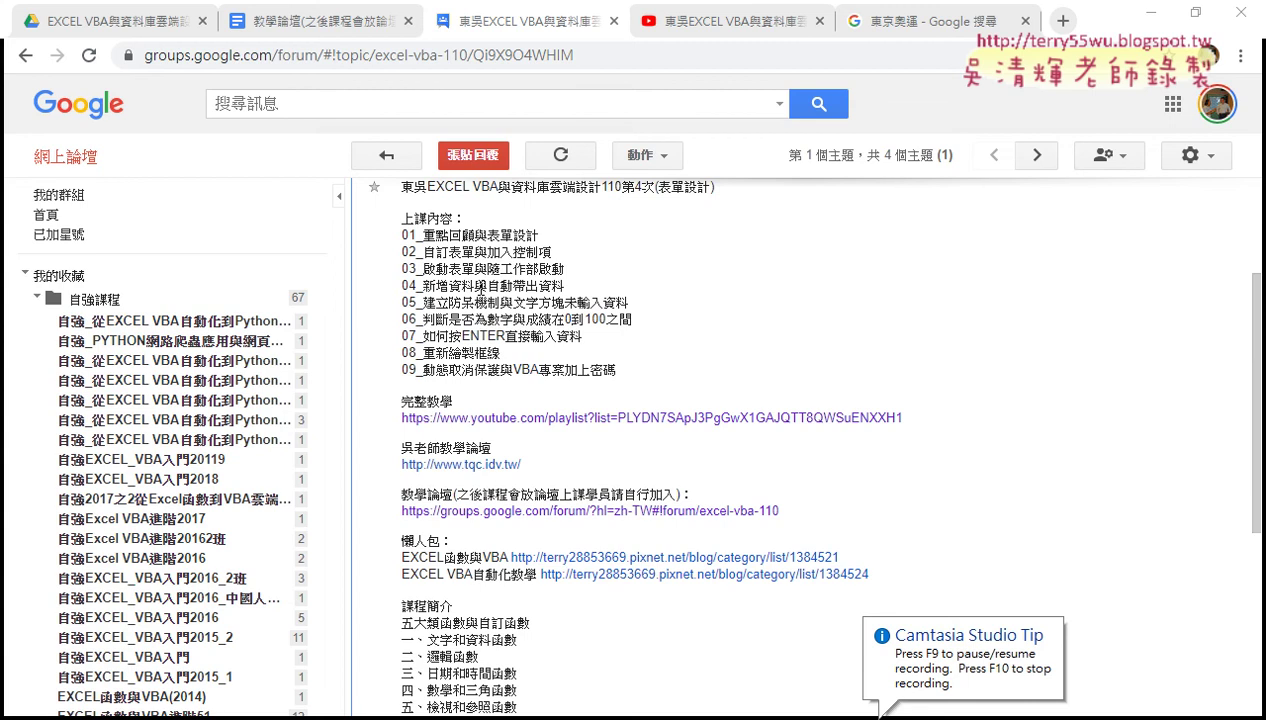
Step: Highlight 表單設計 in the 東吳EXCEL VBA與資料庫雲端設計110第4次(表單設計) post title
scroll(480, 290, up, 3)
scroll(420, 226, down, 1)
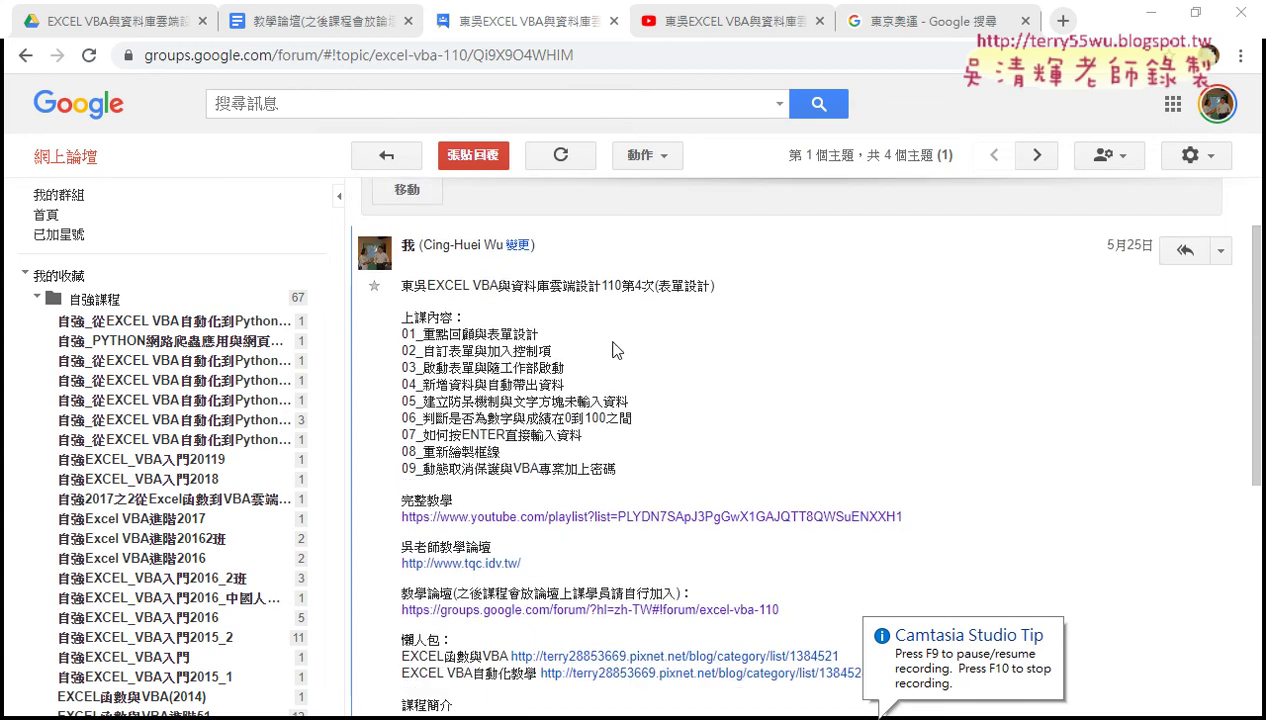
drag(621, 287, 715, 308)
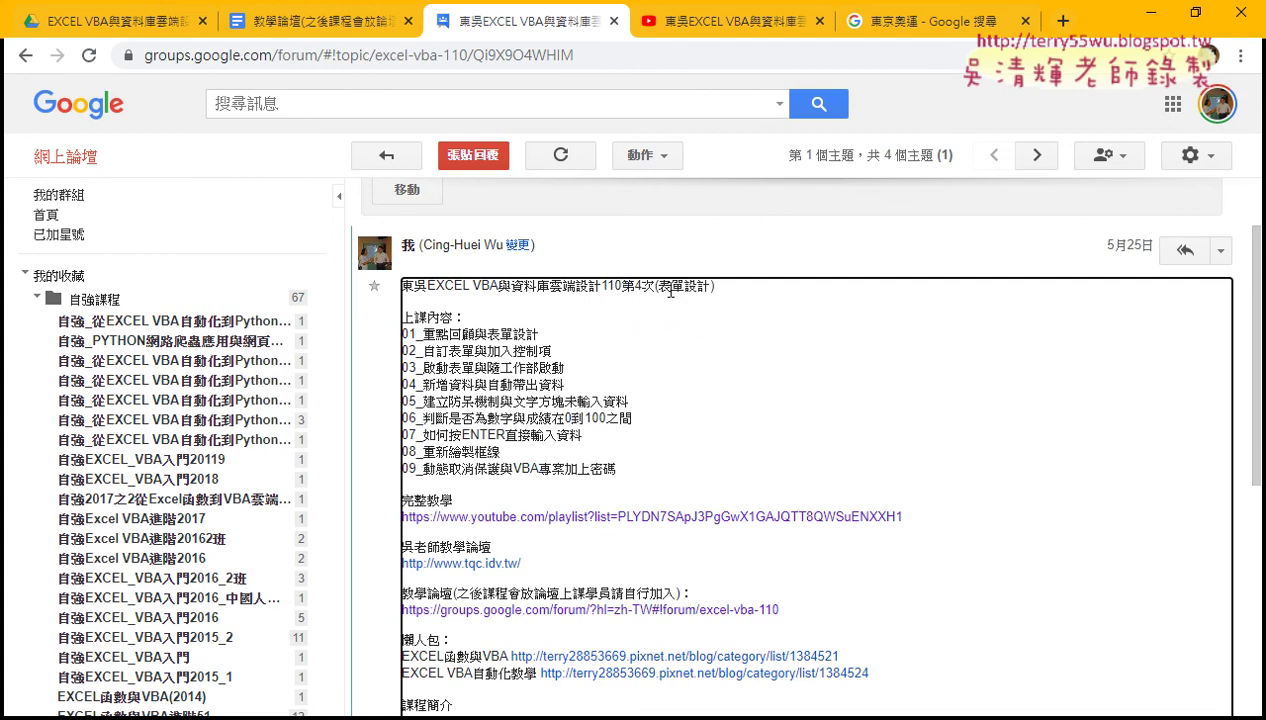
drag(657, 287, 710, 287)
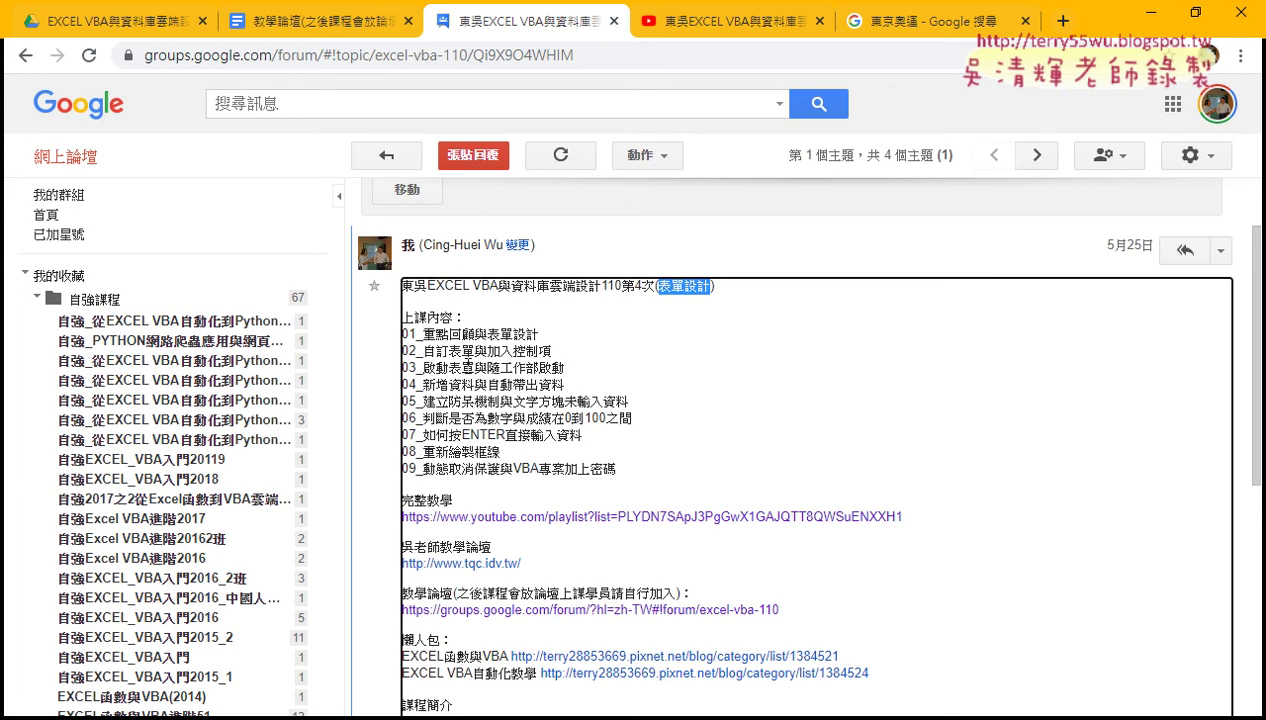
Step: Highlight 自訂表單, 防呆機制, 0到100之間 and 是否為數字 in the numbered lesson outline
drag(424, 351, 474, 351)
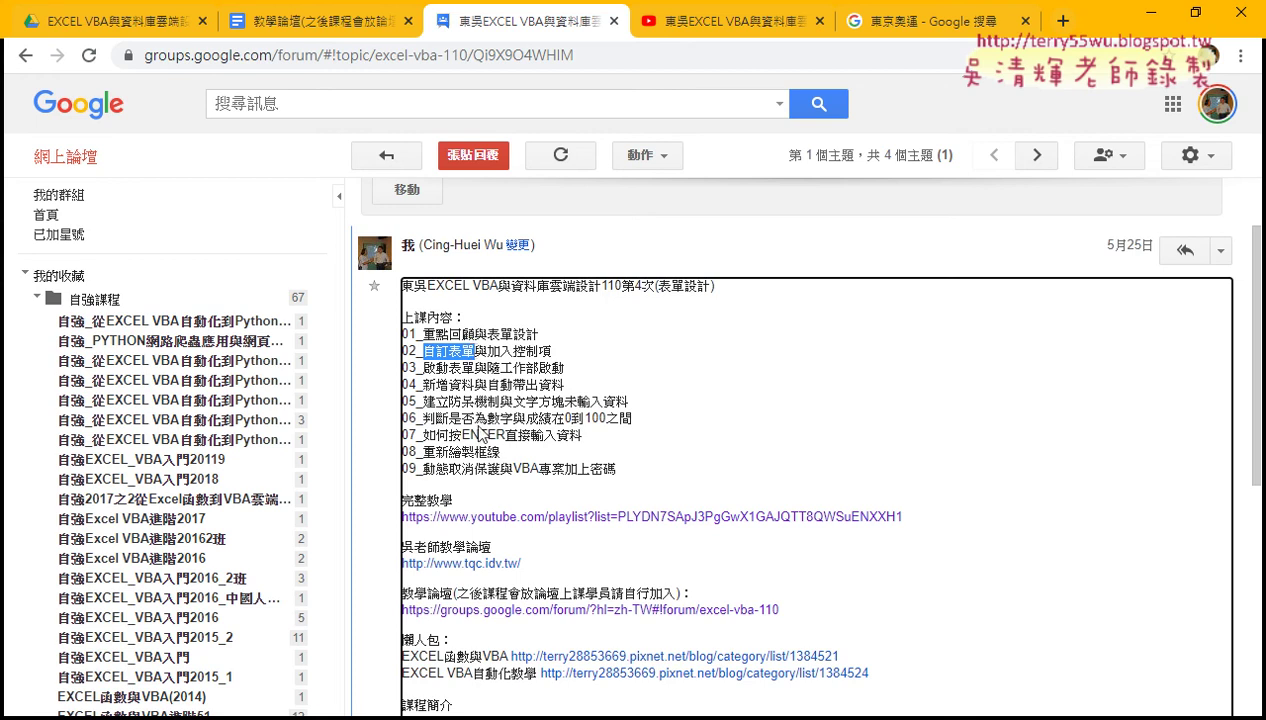
drag(449, 401, 502, 400)
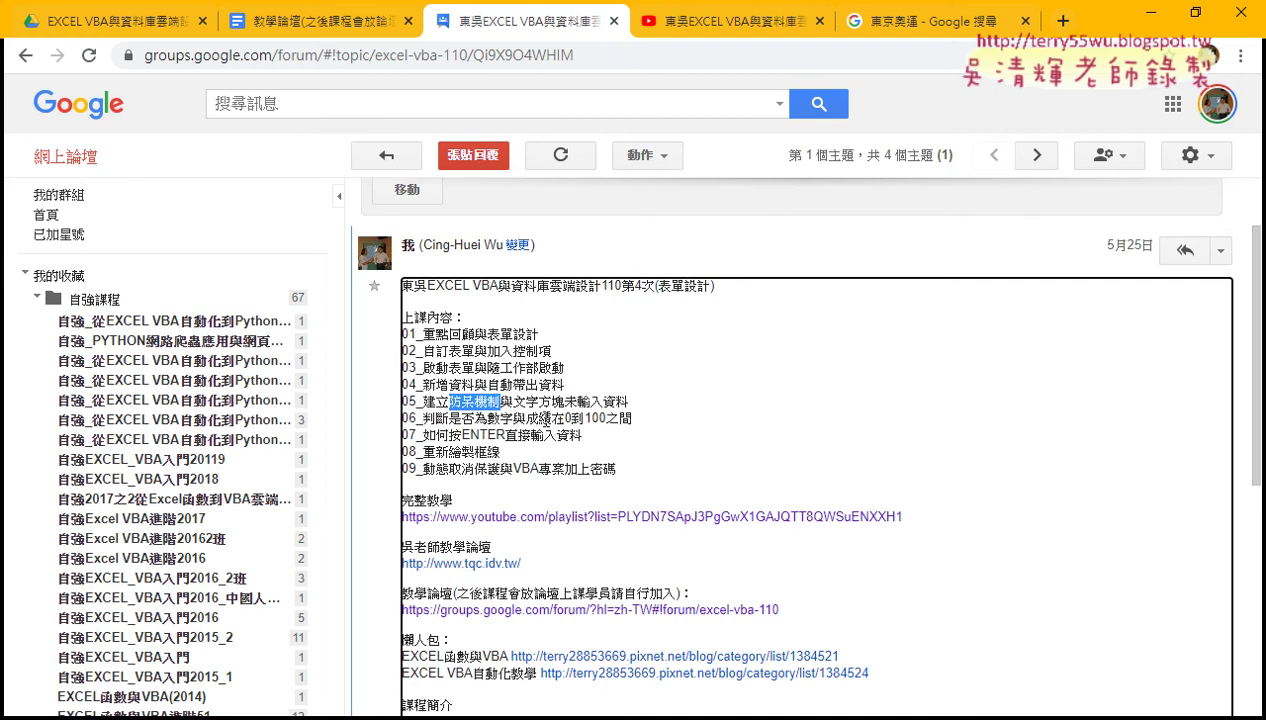
drag(565, 418, 628, 418)
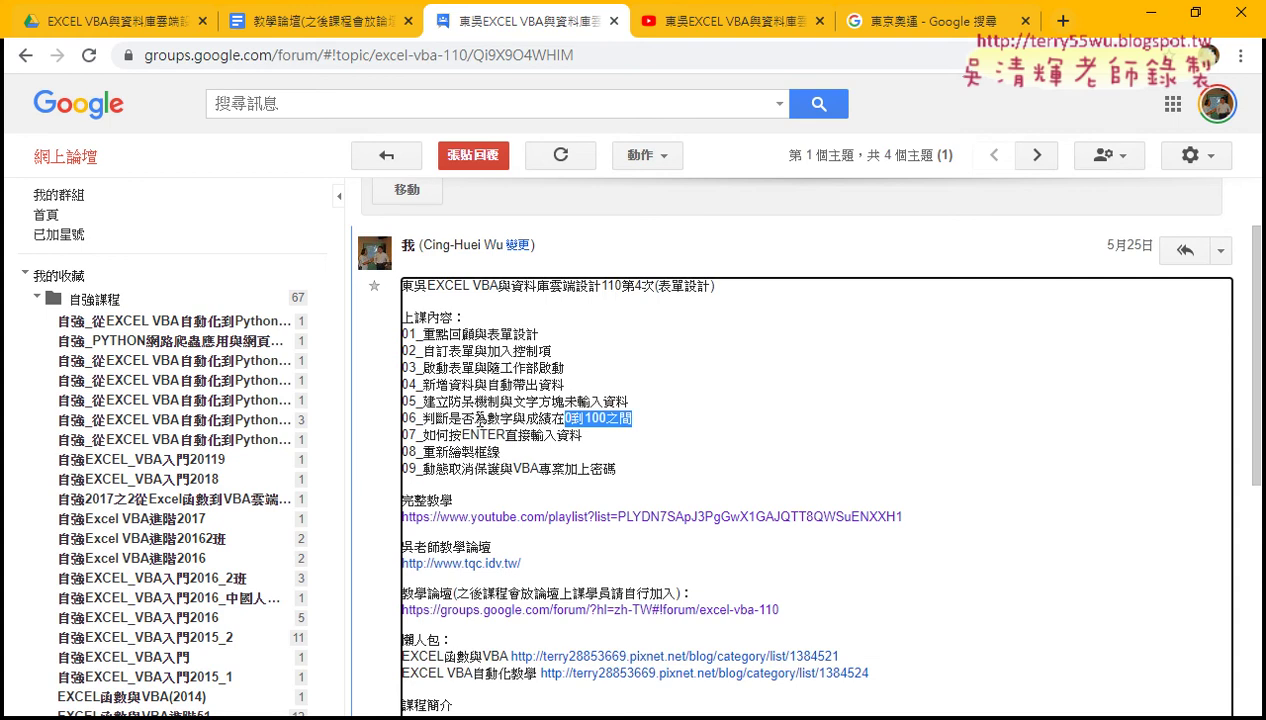
drag(449, 418, 513, 419)
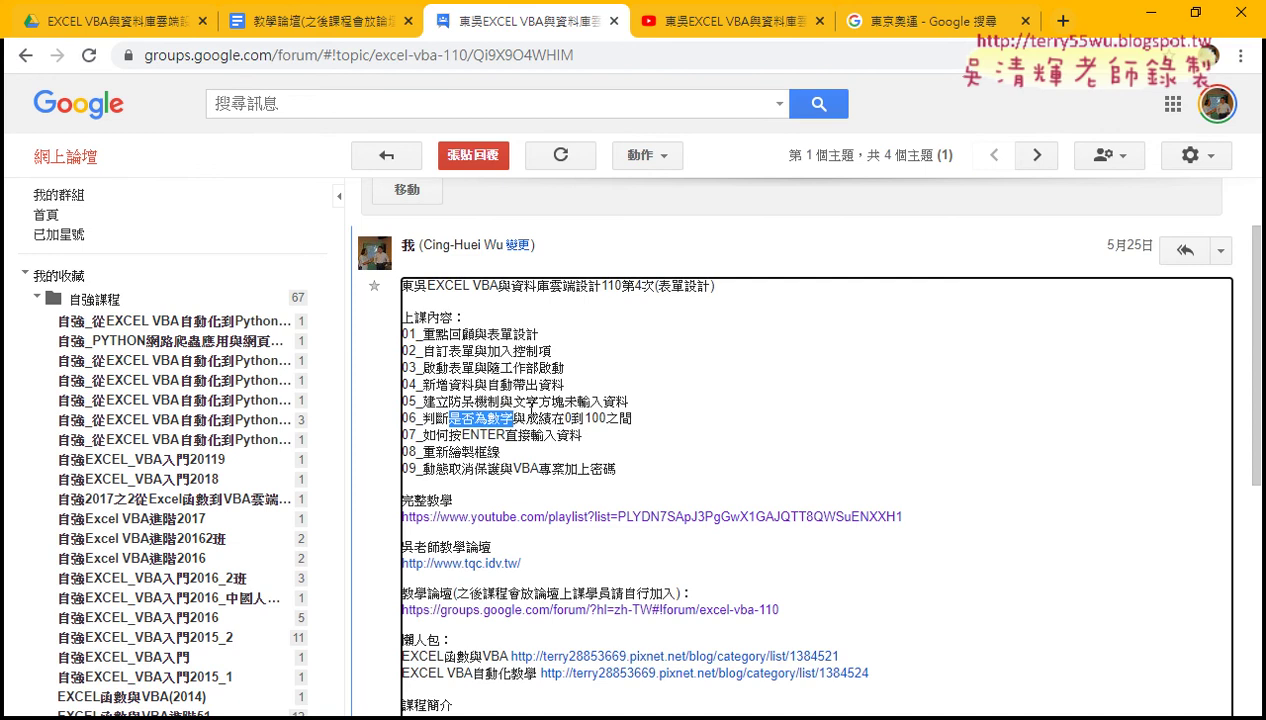
Step: Switch to the YouTube tab showing the 表單設計 course playlist of lessons 04–09
click(720, 32)
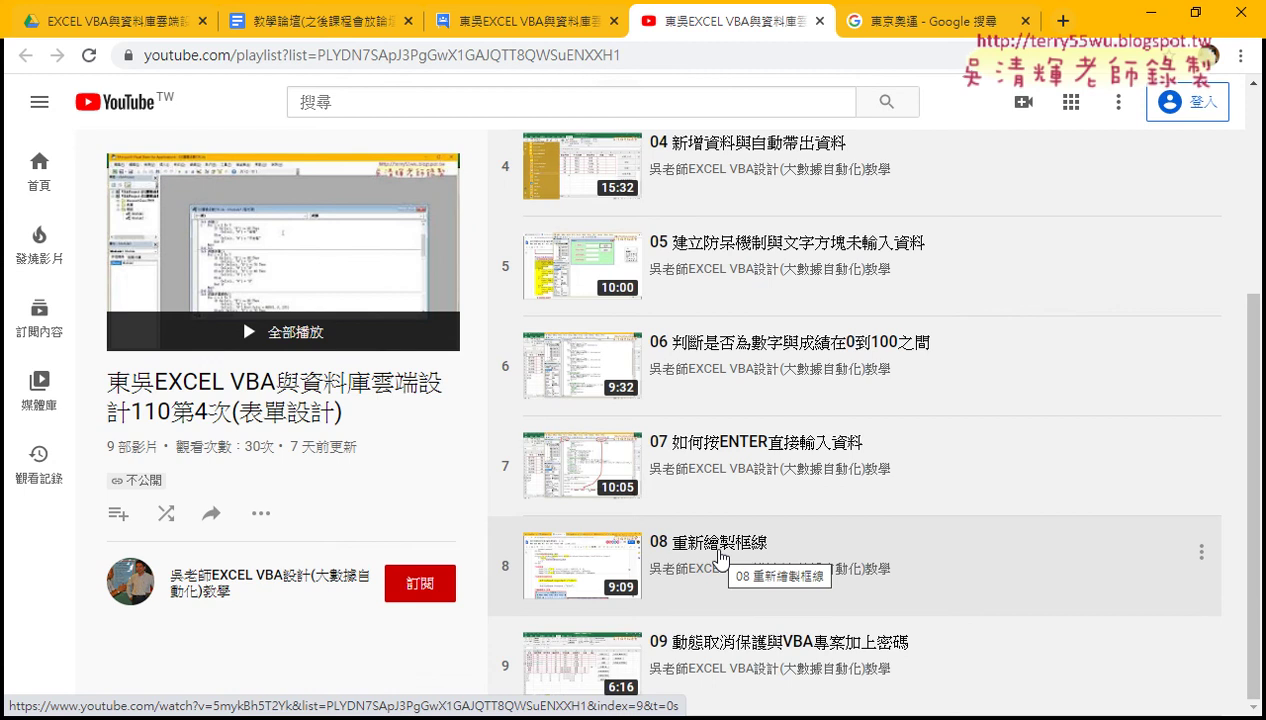
Step: Scroll down the Google Groups course post, then select an empty cell on the TODAY sheet
click(525, 28)
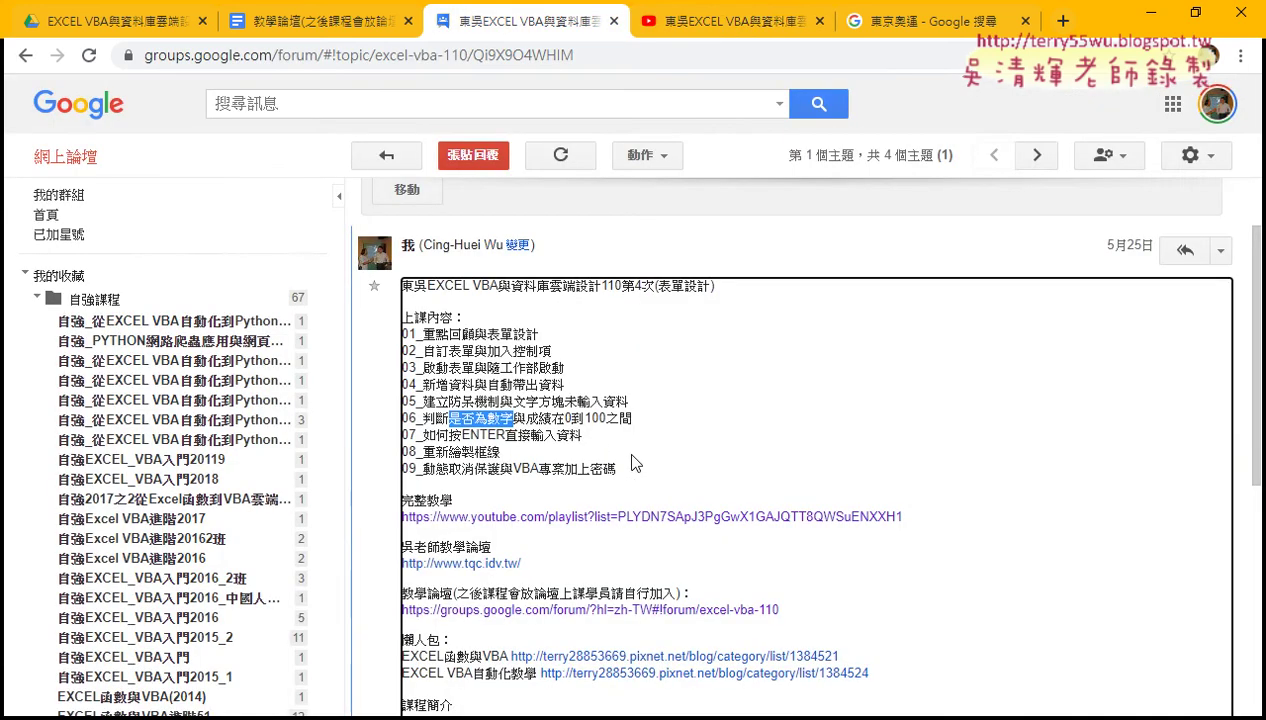
scroll(630, 455, down, 2)
scroll(630, 455, down, 1)
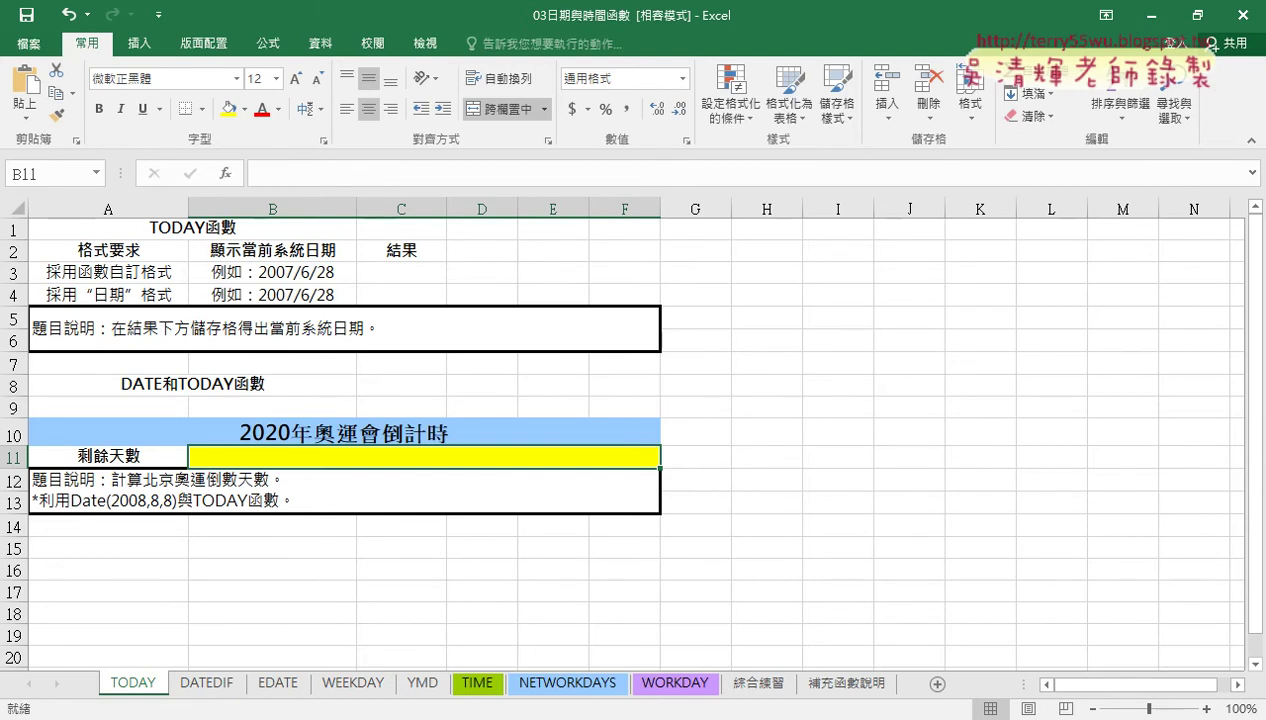
click(466, 564)
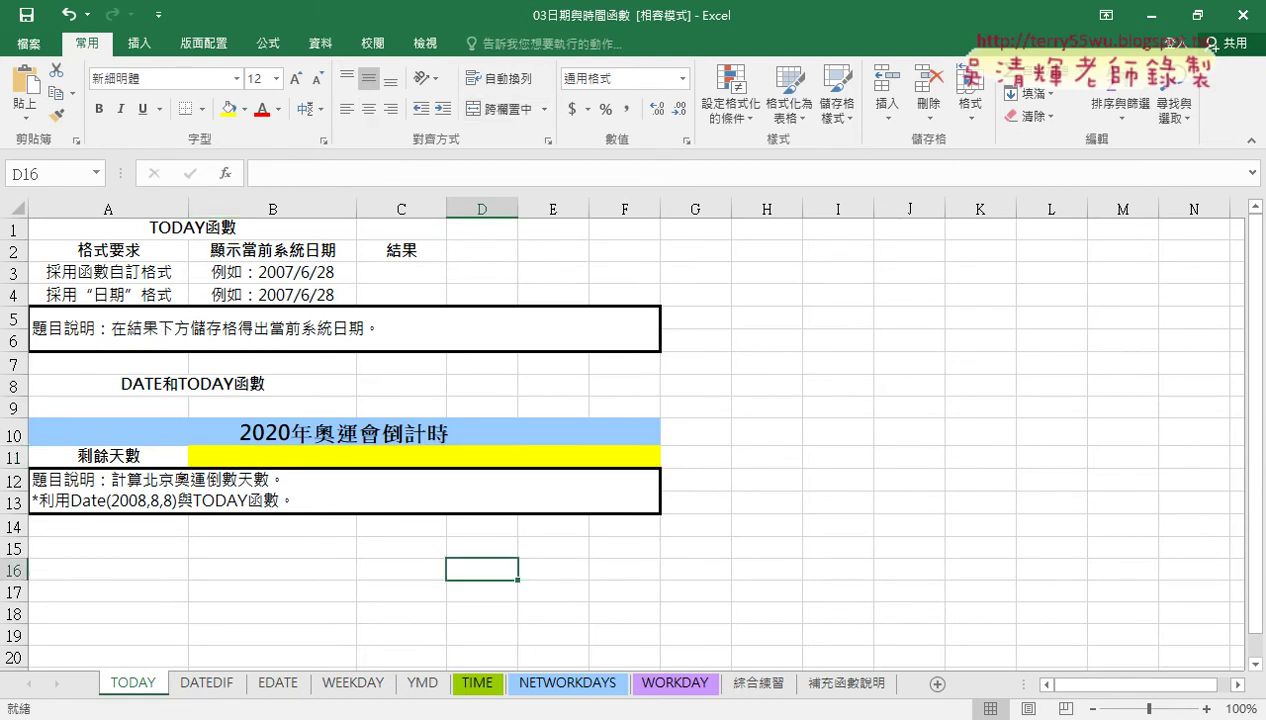
Step: Open the 03日期與時間函數 workbook from the 範例檔110 > 03日期與時間函數 folder
click(1150, 16)
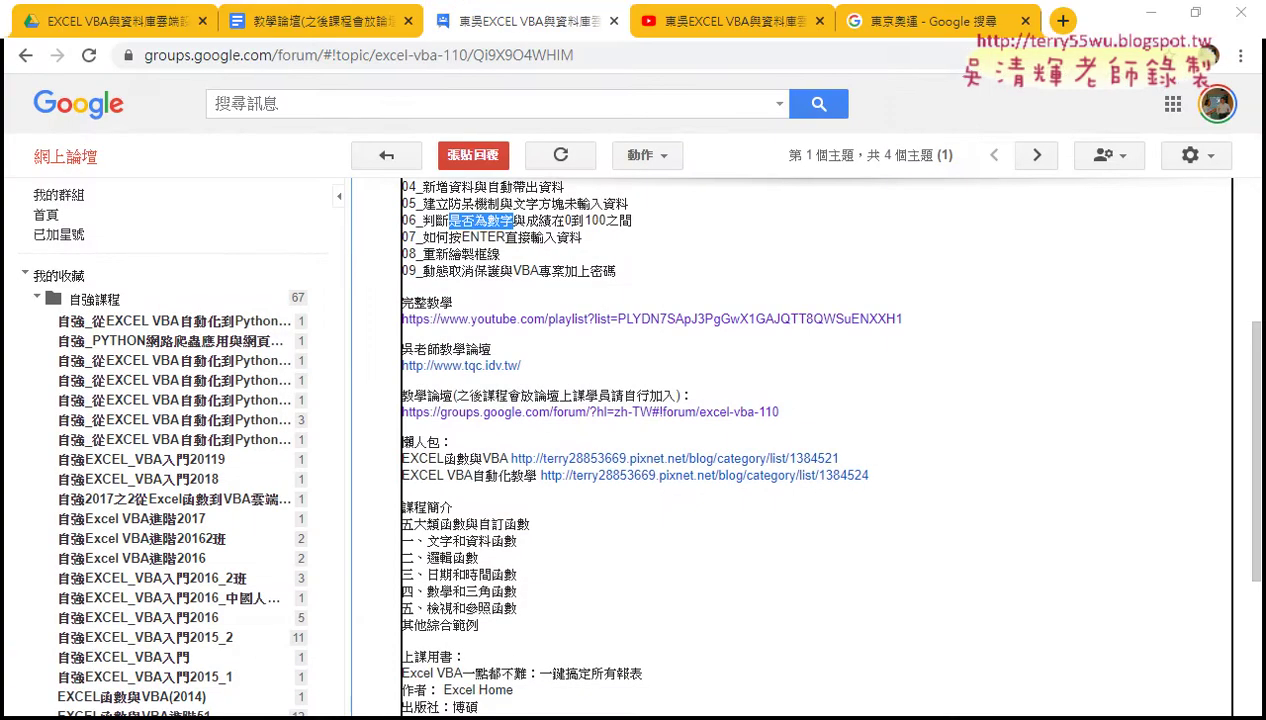
key(alt+Tab)
click(290, 101)
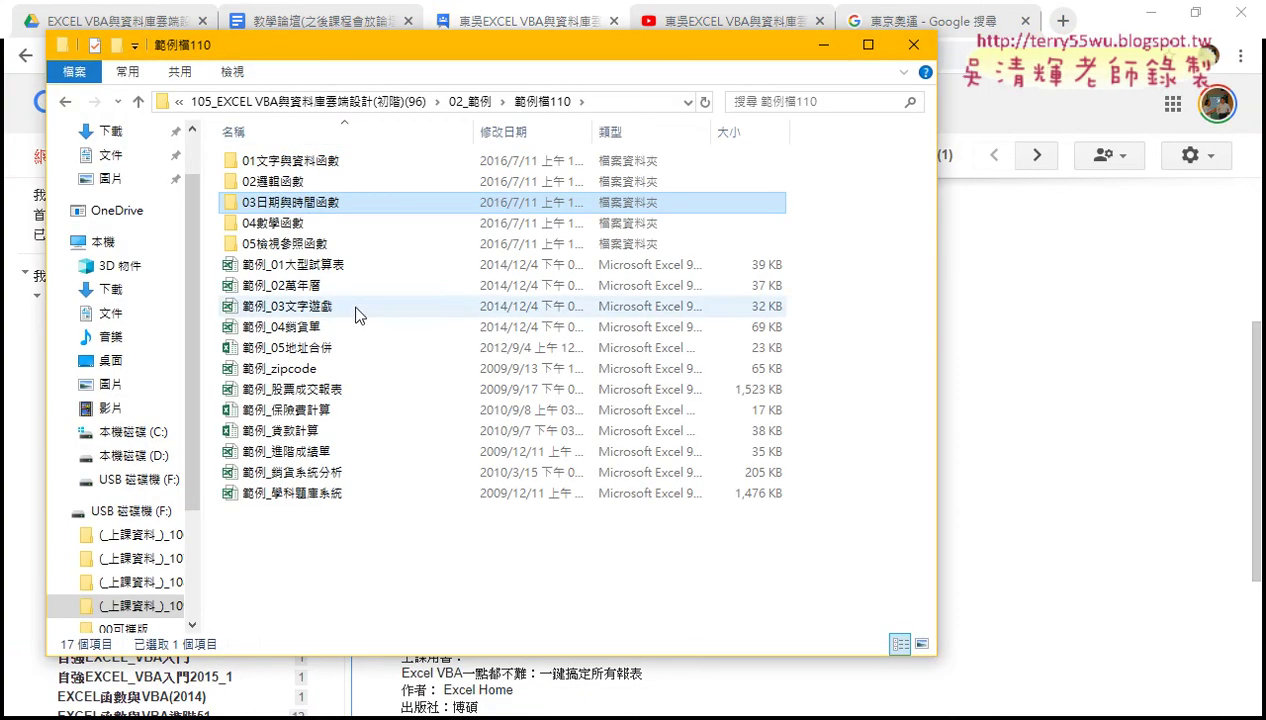
double_click(300, 202)
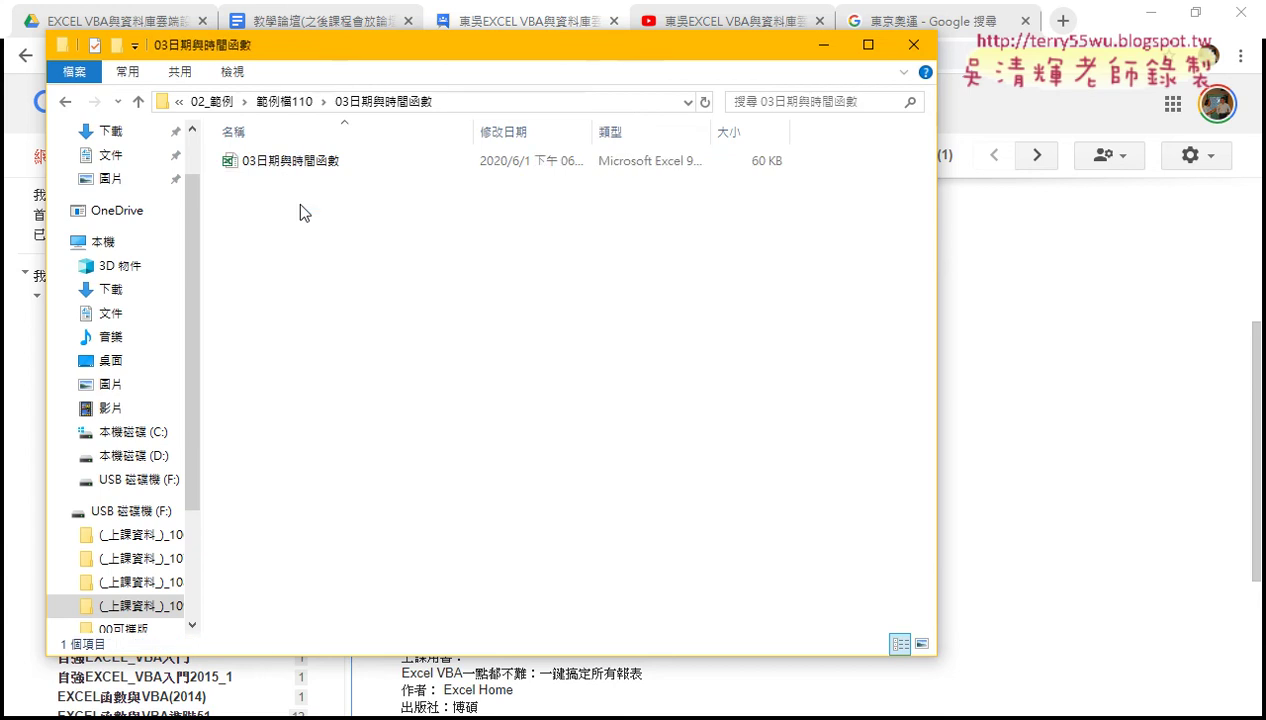
double_click(300, 160)
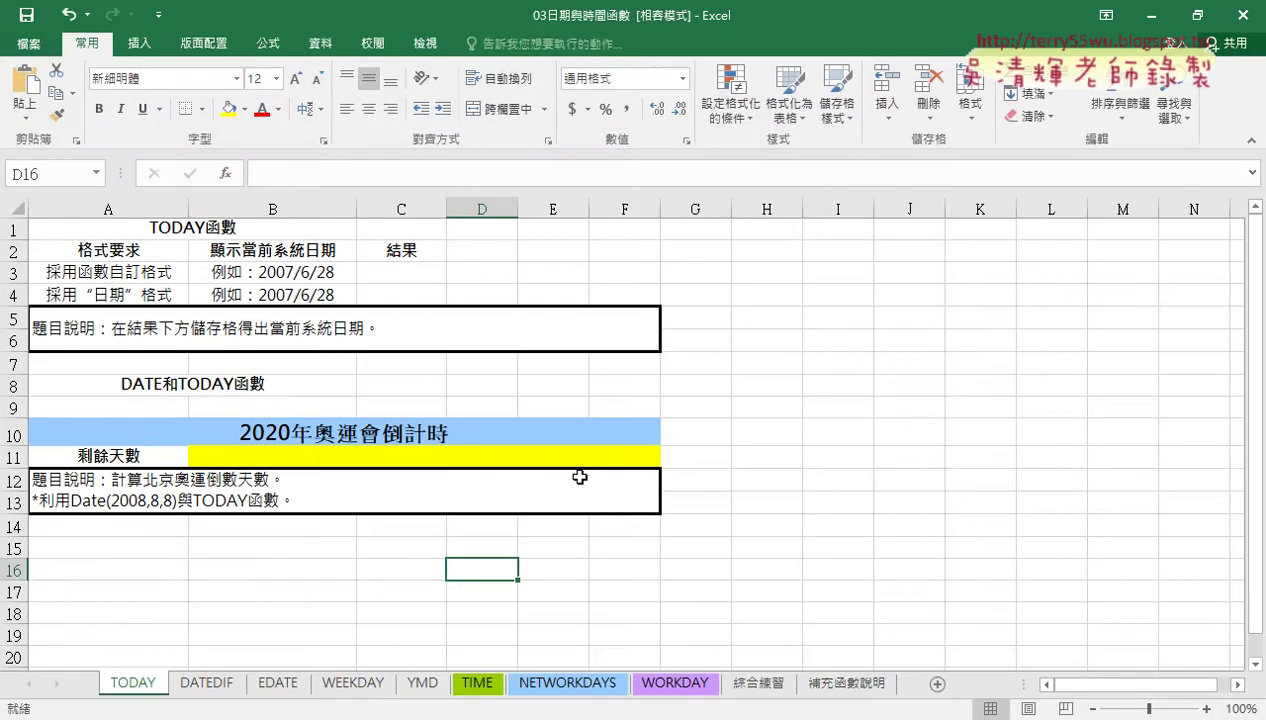
Step: On the 綜合練習 sheet, mark up the A2 date shown as 104.01.01(週四)
click(770, 682)
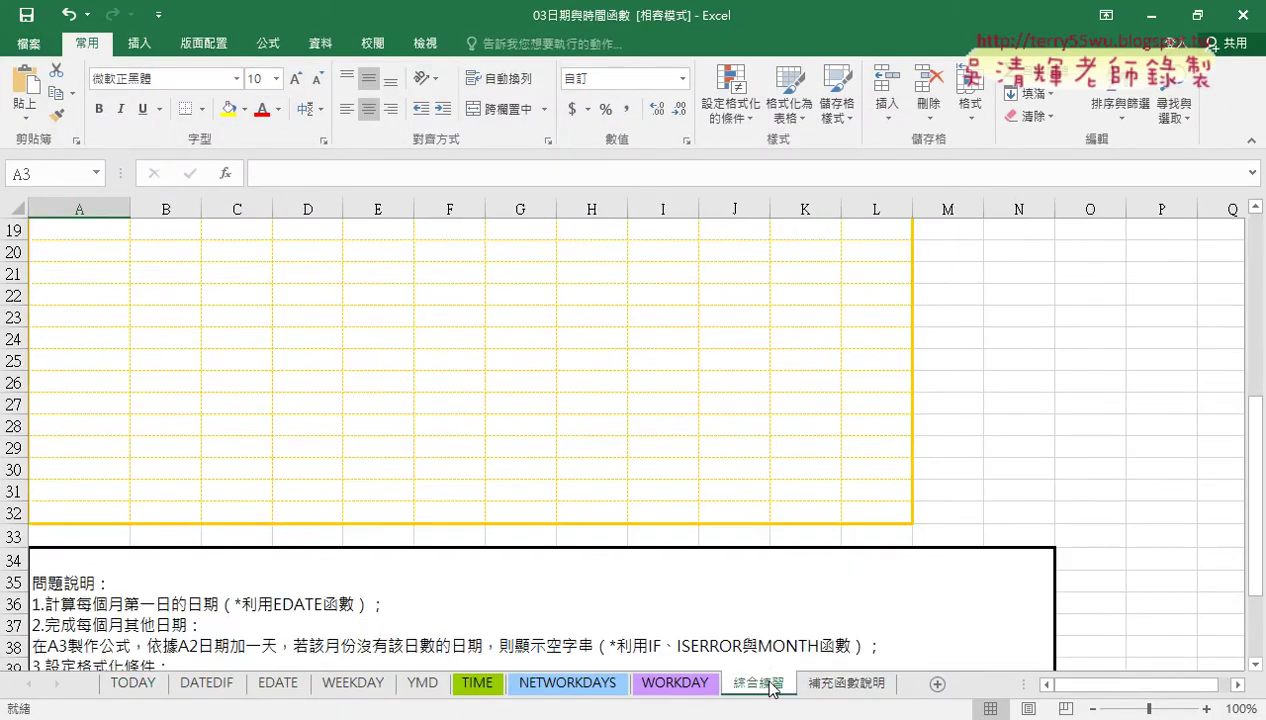
scroll(755, 659, up, 6)
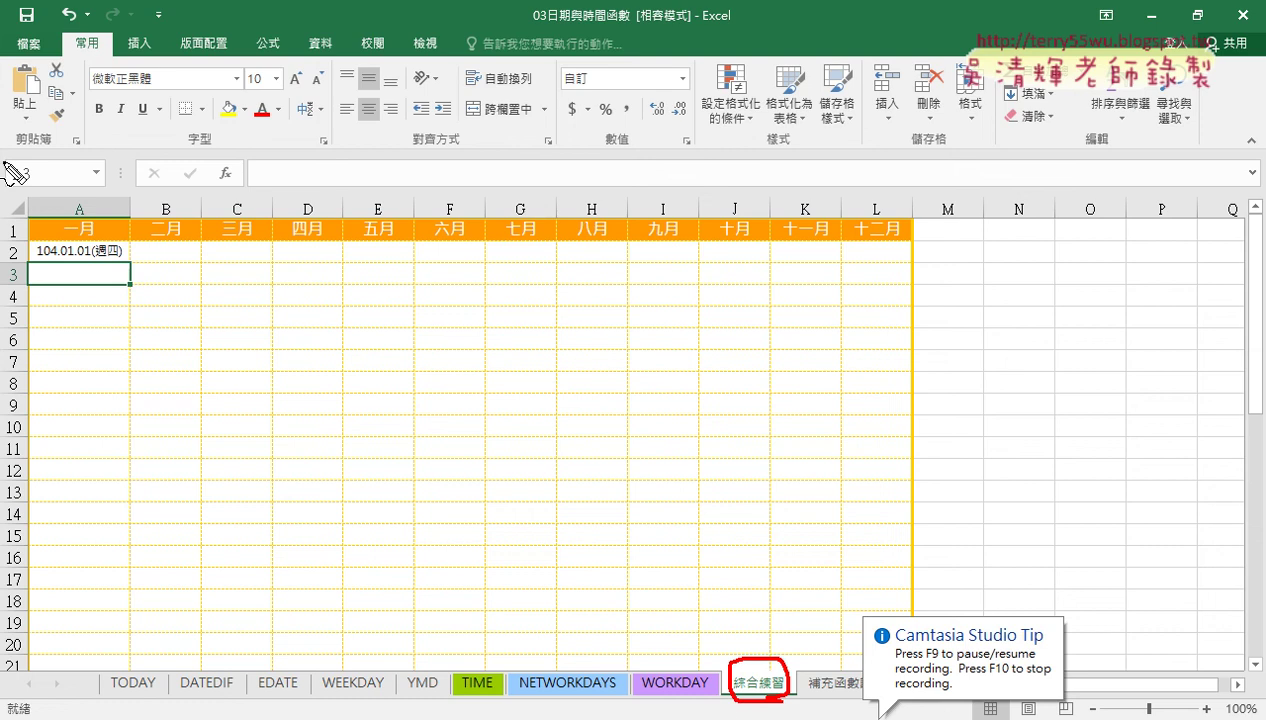
drag(127, 262, 130, 268)
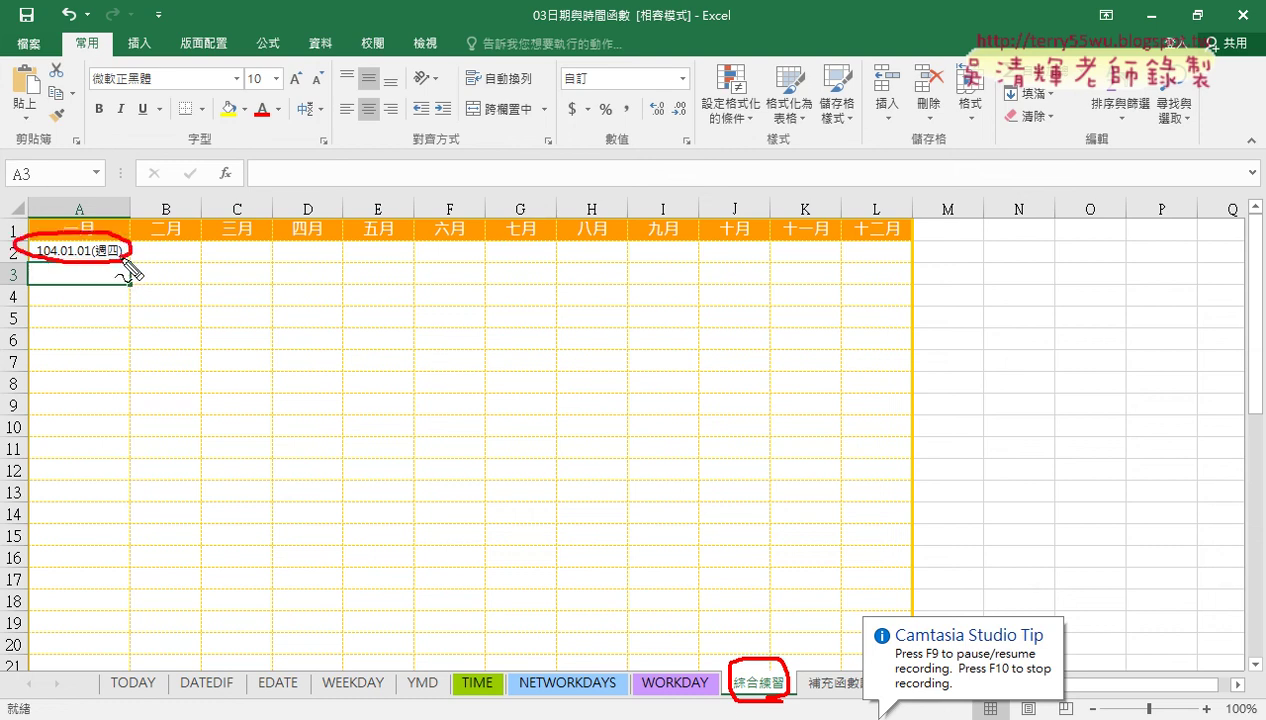
drag(215, 183, 123, 250)
drag(140, 205, 123, 250)
drag(162, 238, 125, 252)
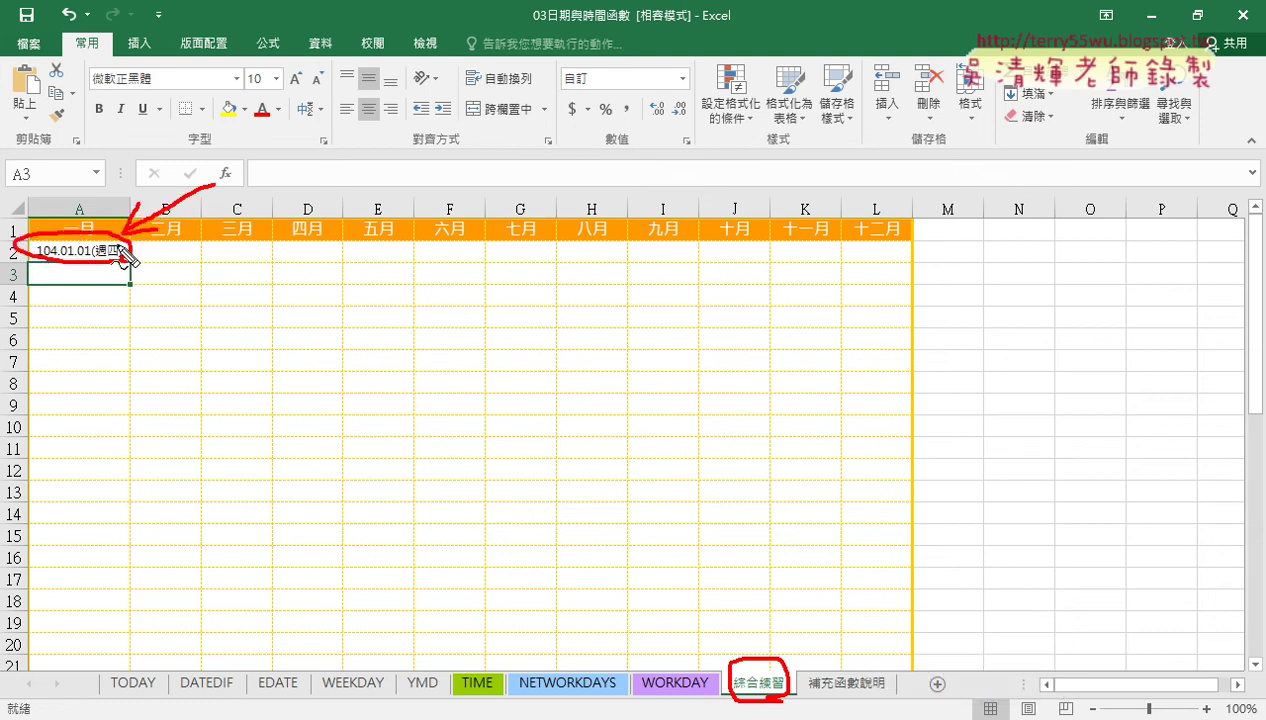
key(Escape)
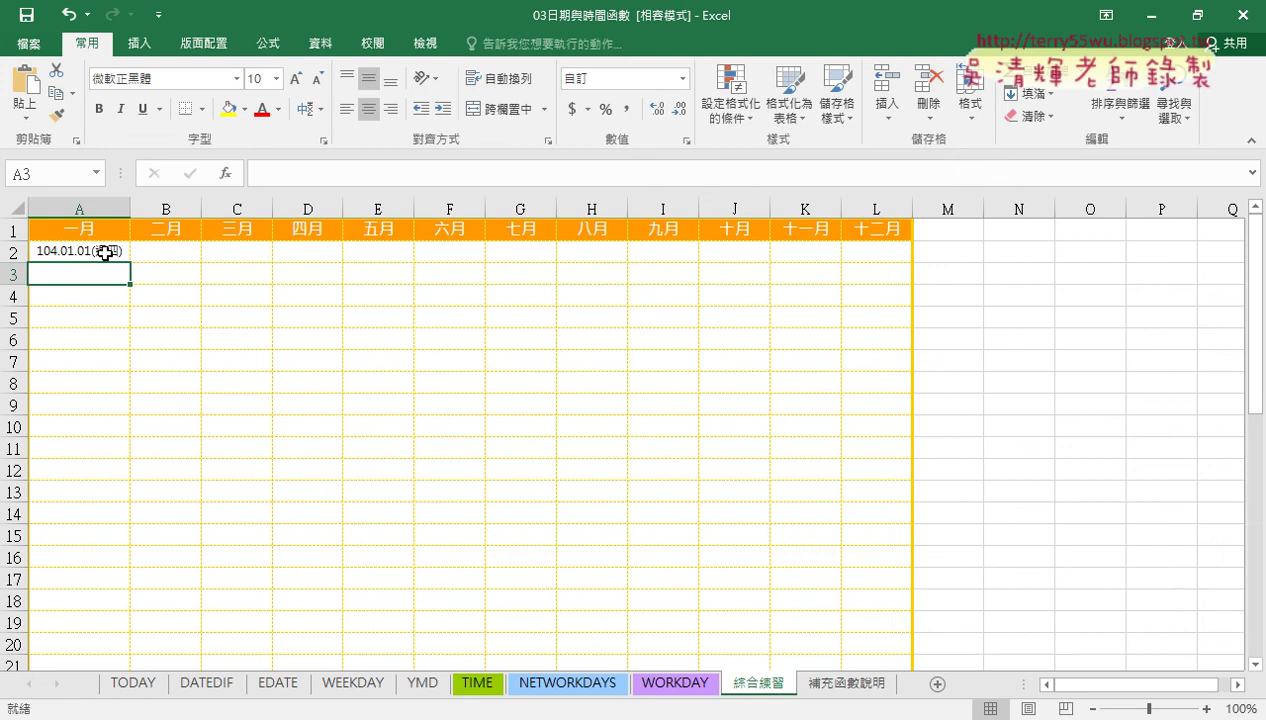
Step: Select A2 and highlight its stored value 2015/1/1 and year digits in the formula bar
click(105, 253)
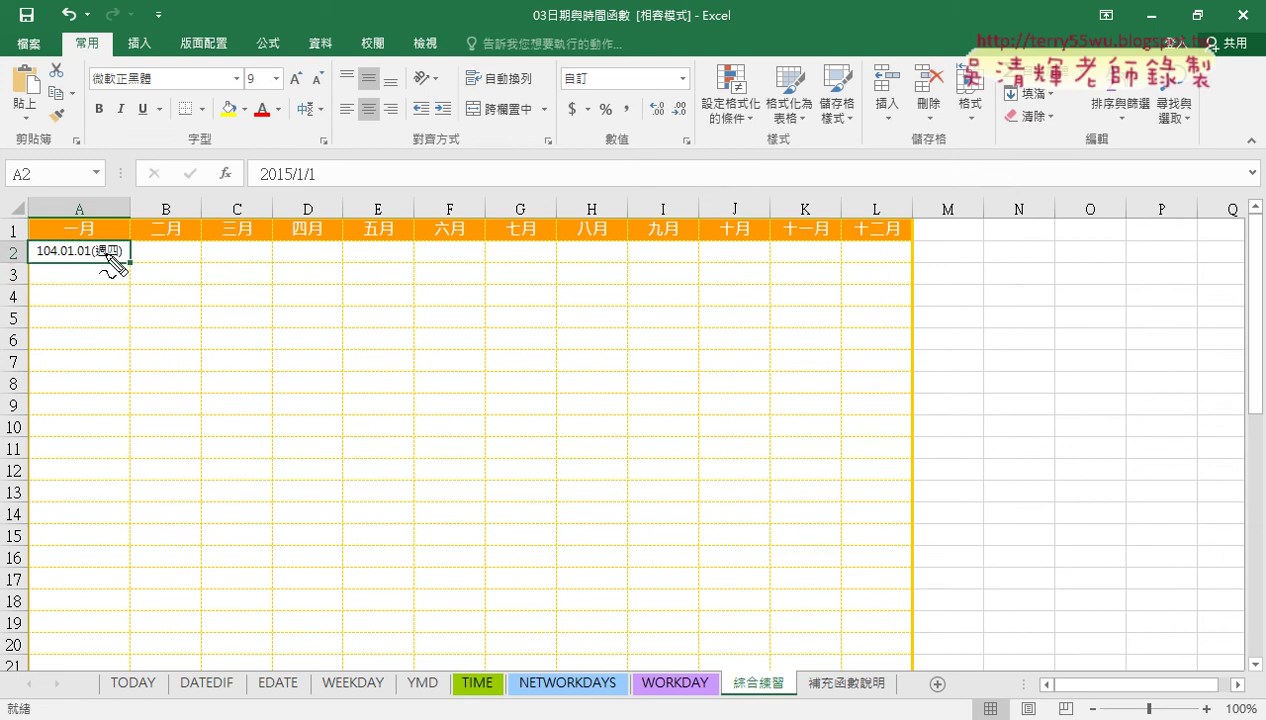
mouse_move(323, 184)
mouse_down()
mouse_move(253, 186)
mouse_move(317, 170)
mouse_move(322, 192)
mouse_up()
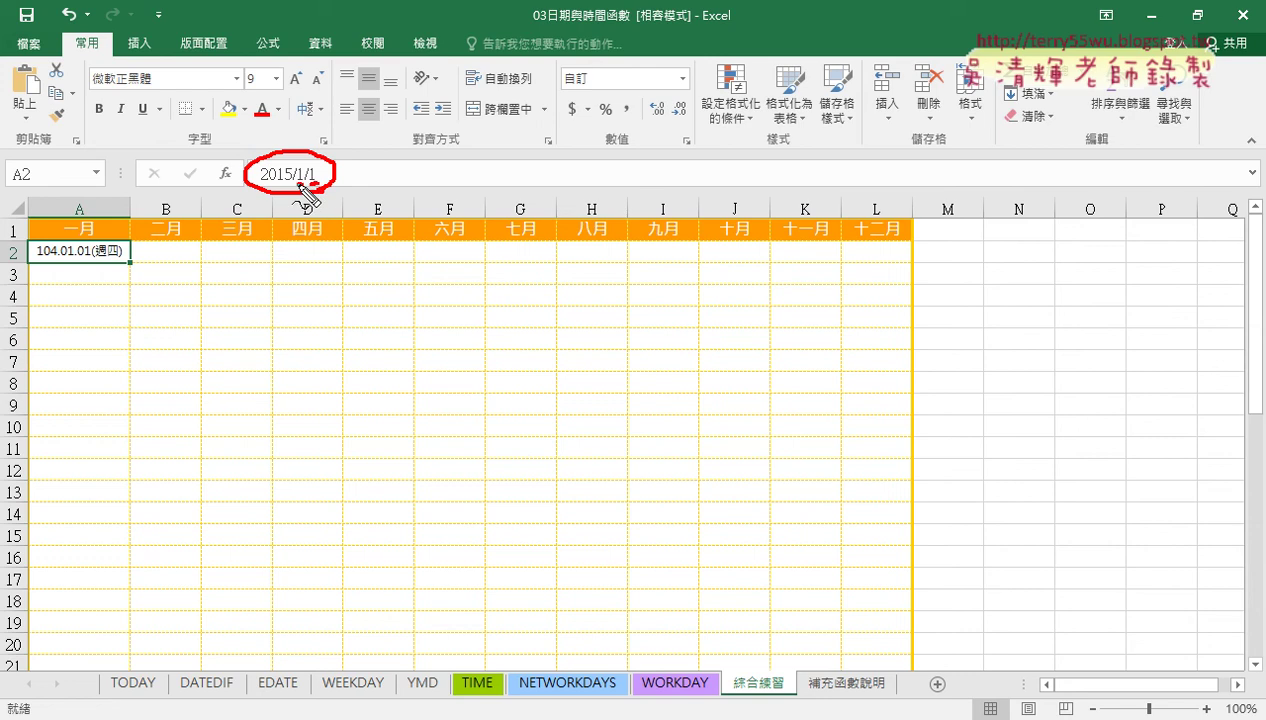
drag(270, 182, 290, 182)
click(301, 184)
key(Escape)
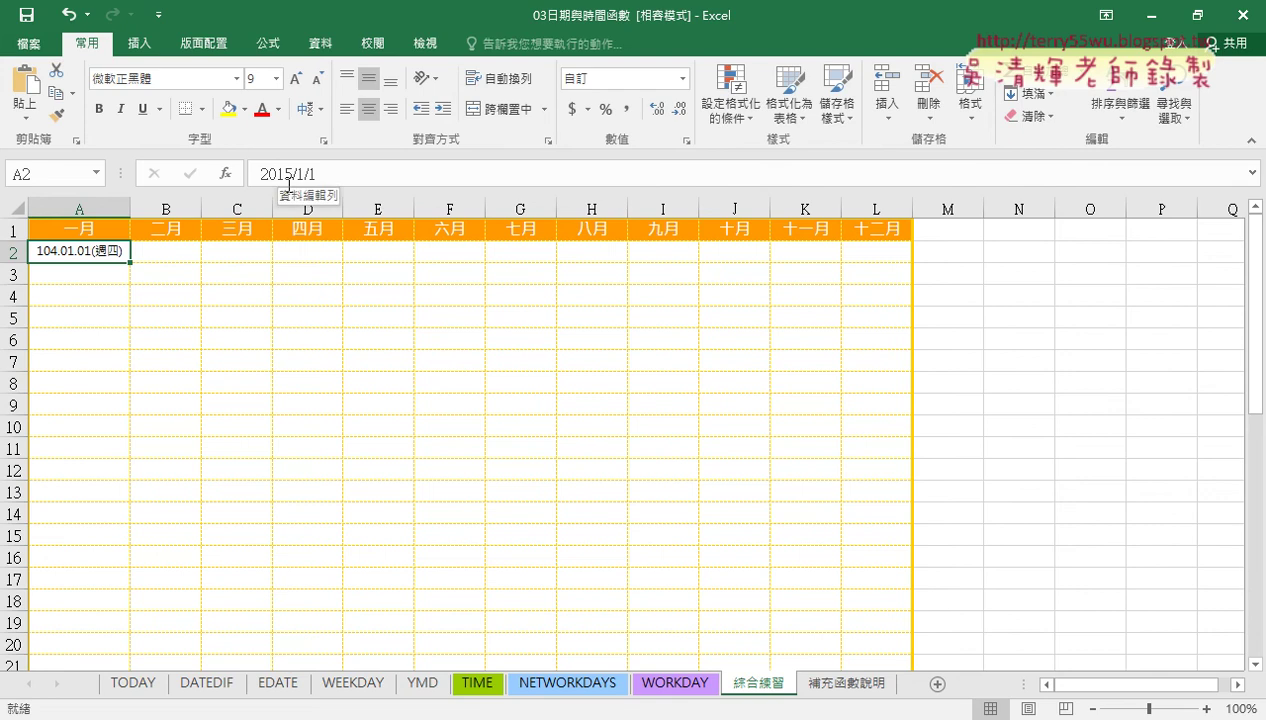
click(350, 178)
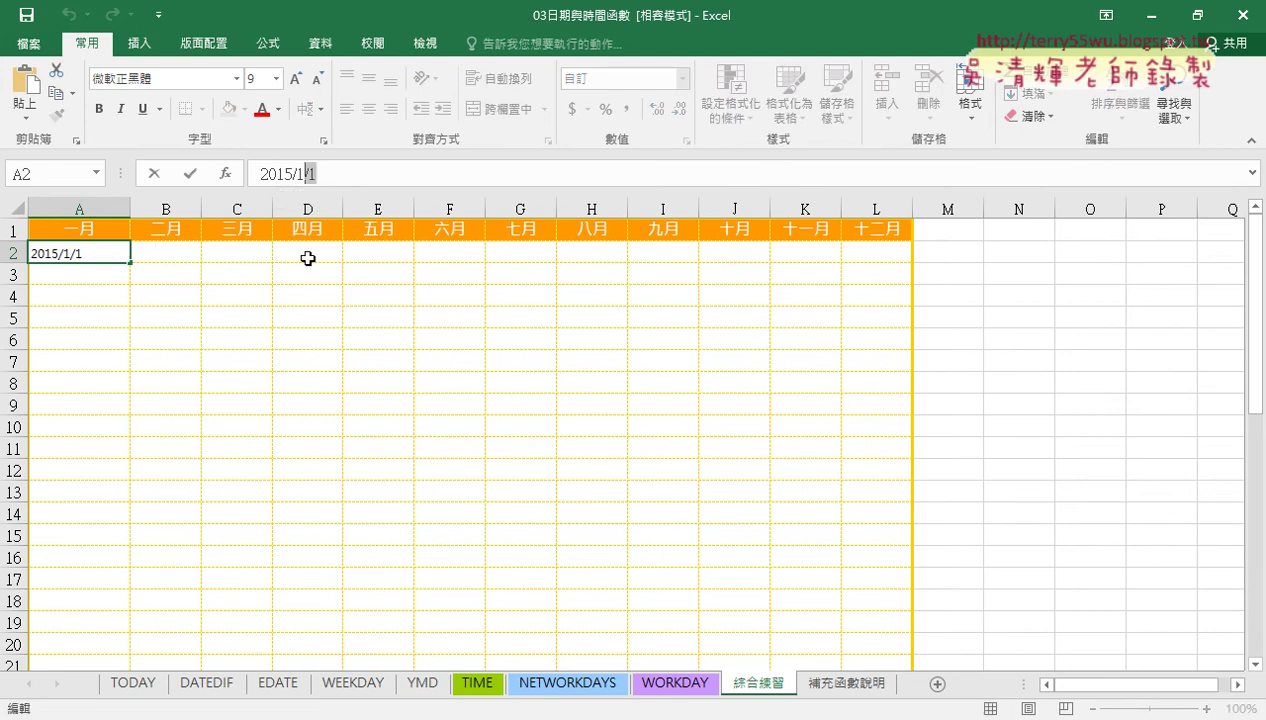
click(312, 390)
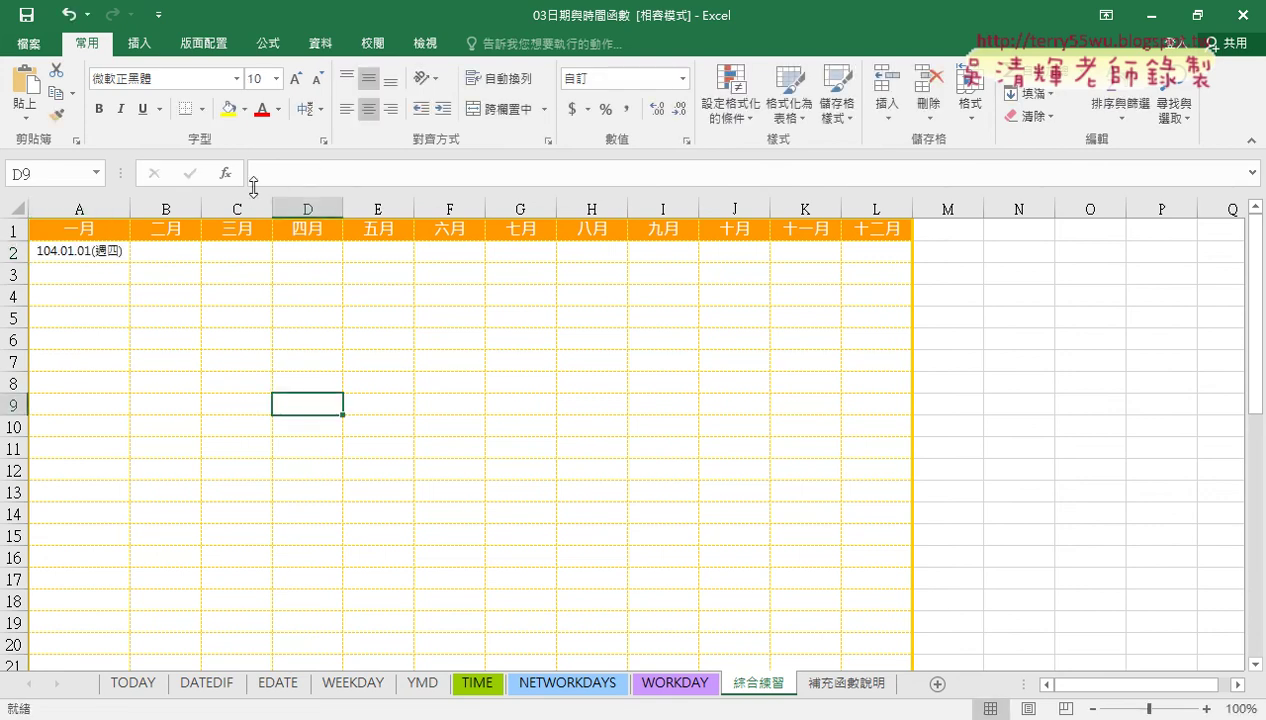
click(85, 257)
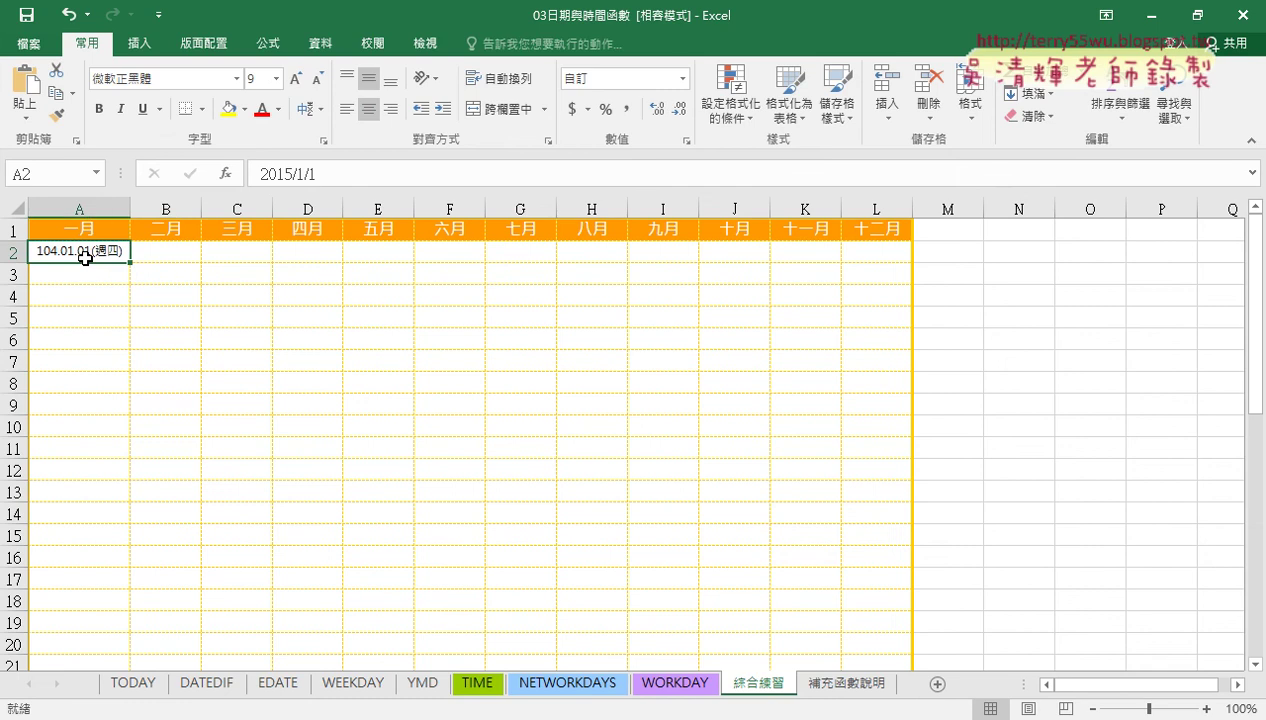
drag(130, 270, 155, 248)
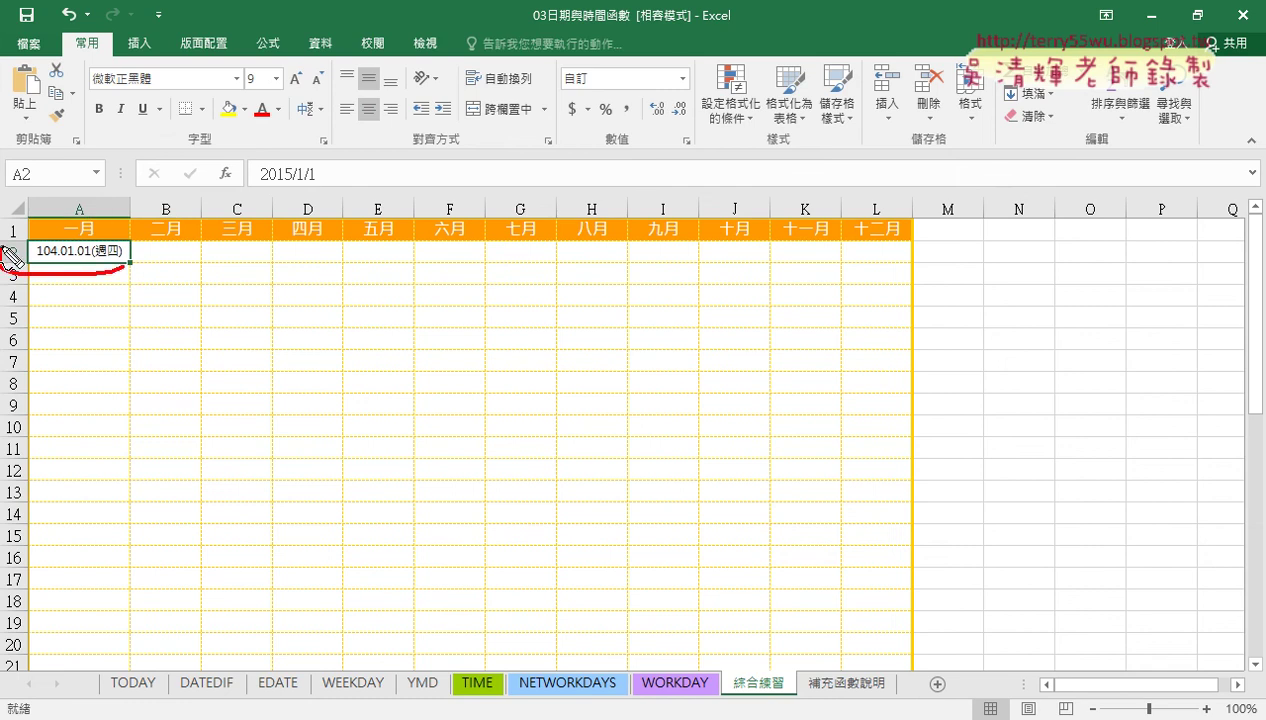
mouse_move(297, 205)
mouse_down()
mouse_move(113, 232)
mouse_move(132, 213)
mouse_up()
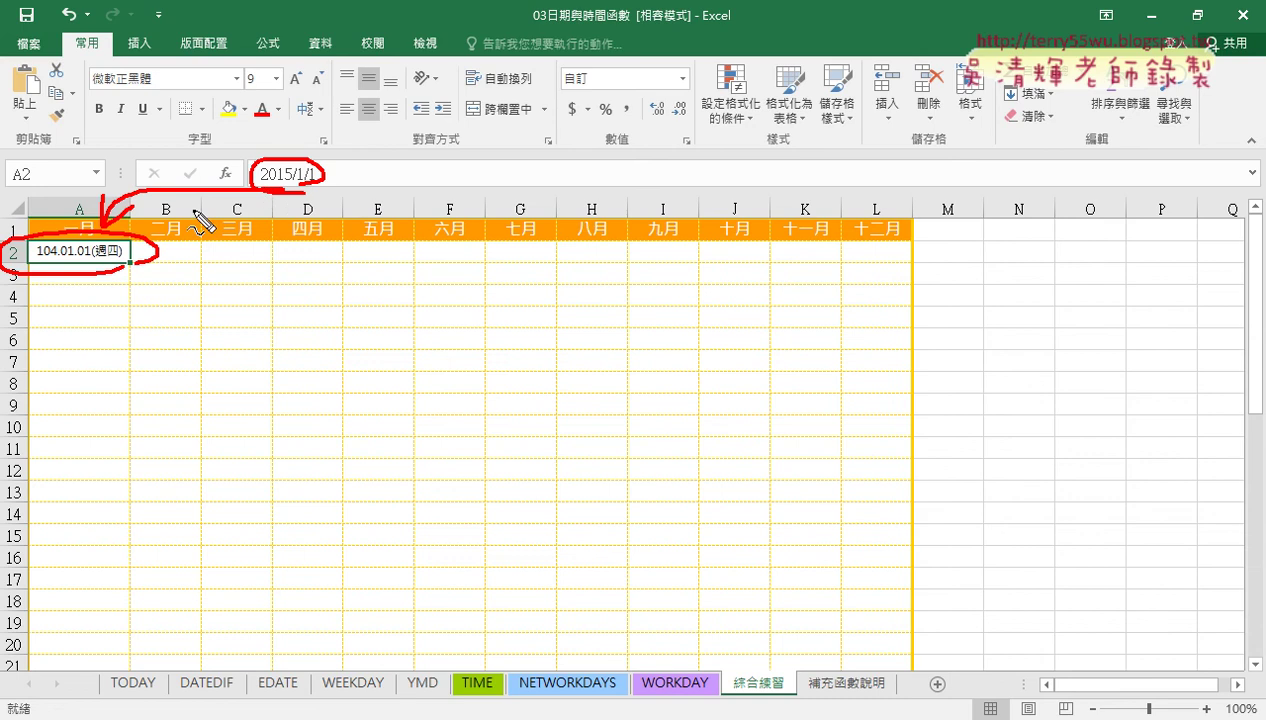
drag(43, 258, 57, 258)
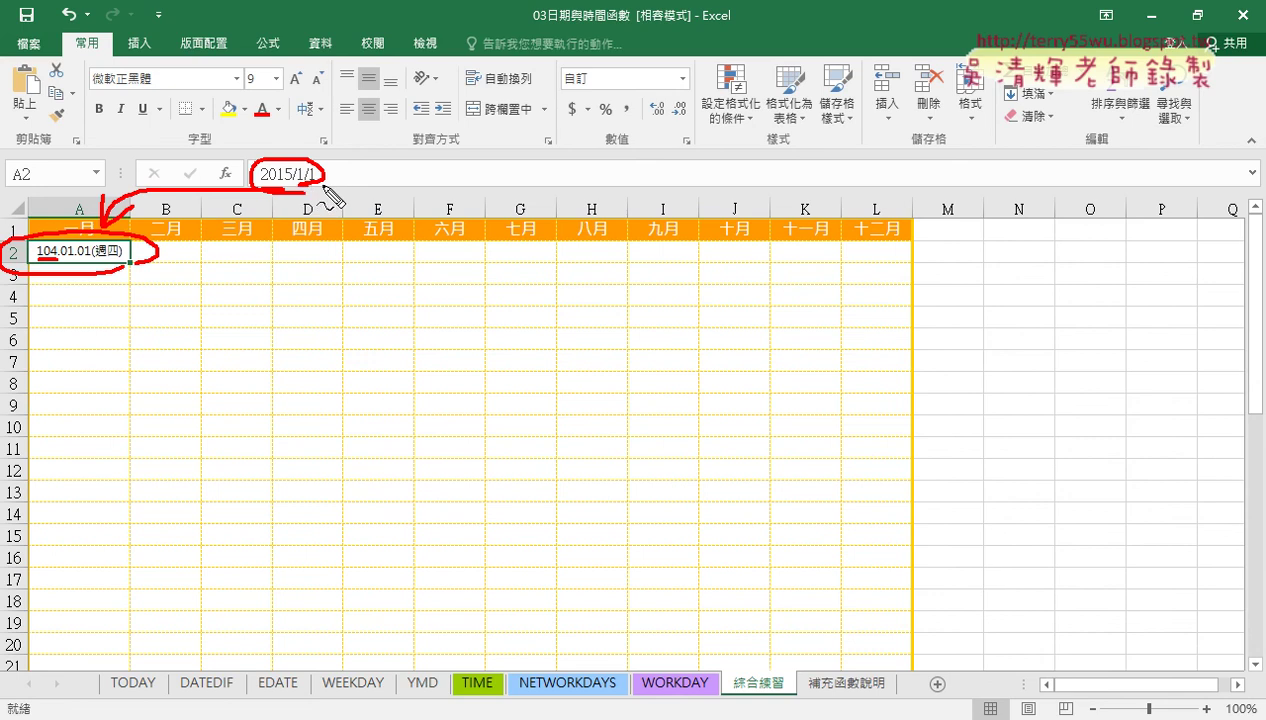
drag(61, 258, 92, 258)
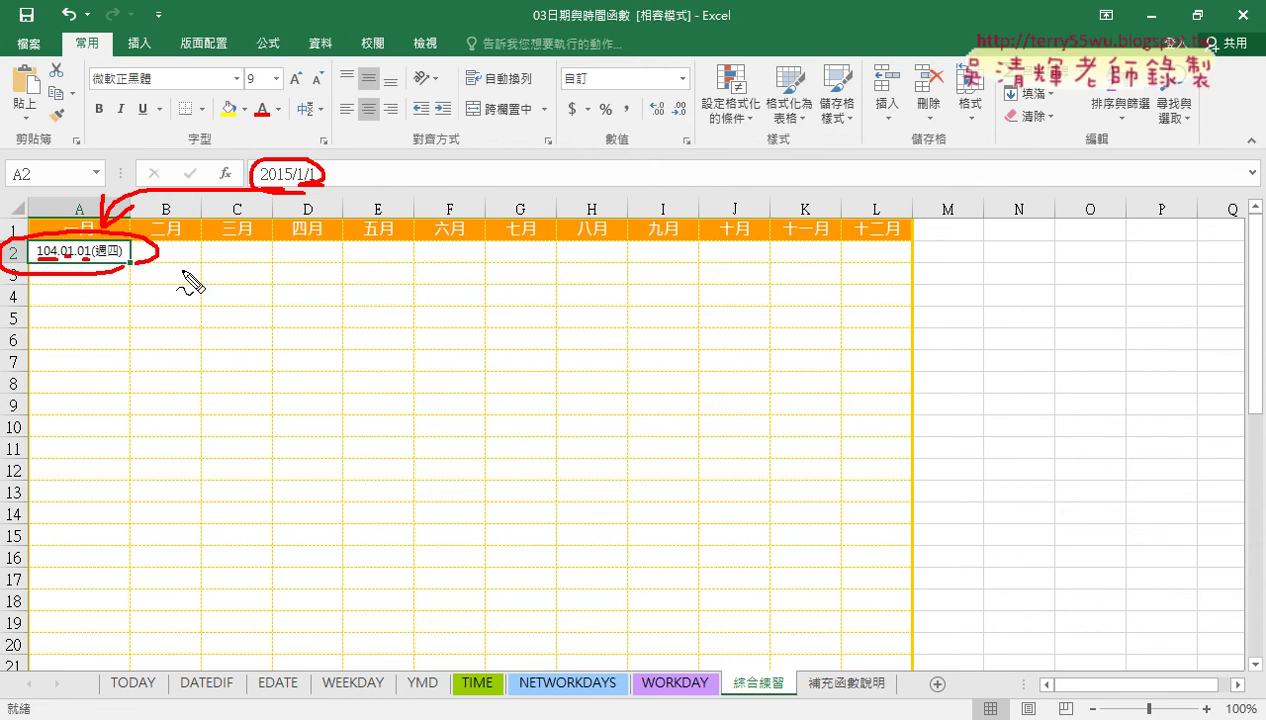
key(Escape)
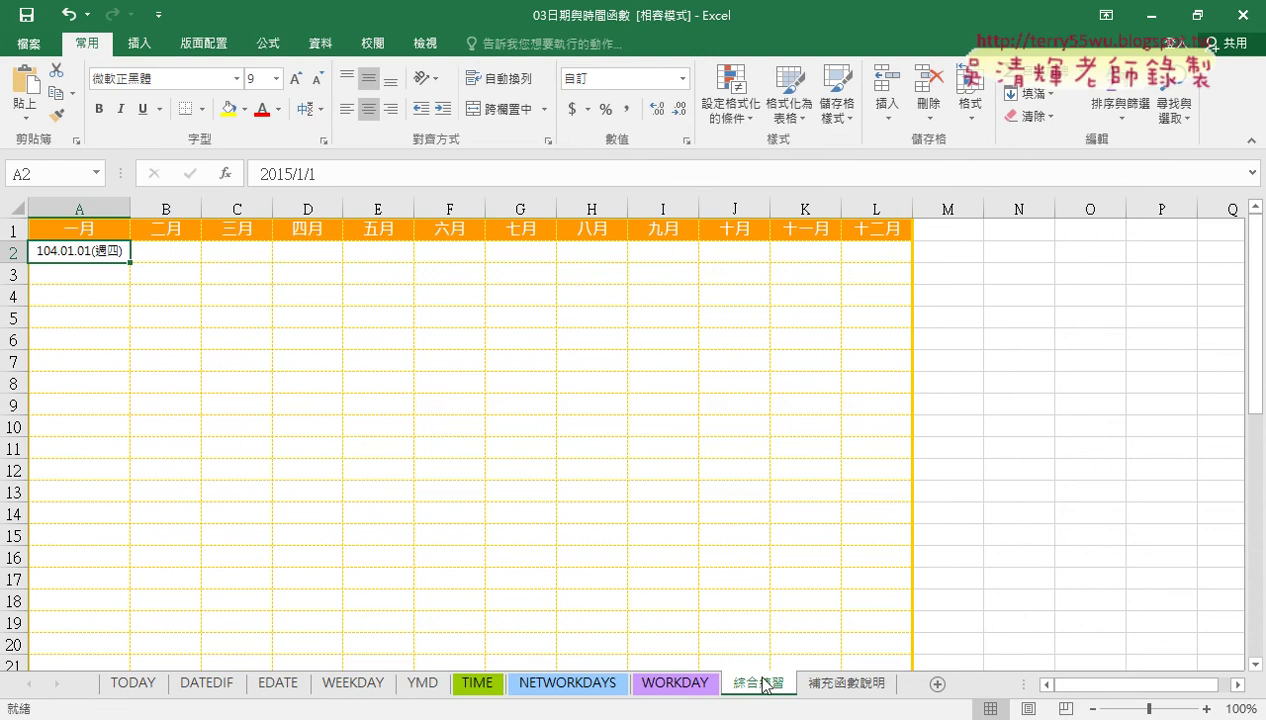
Step: Insert =TODAY() into C3 from the 日期及時間 category and widen column C to show 2020/6/1
click(137, 688)
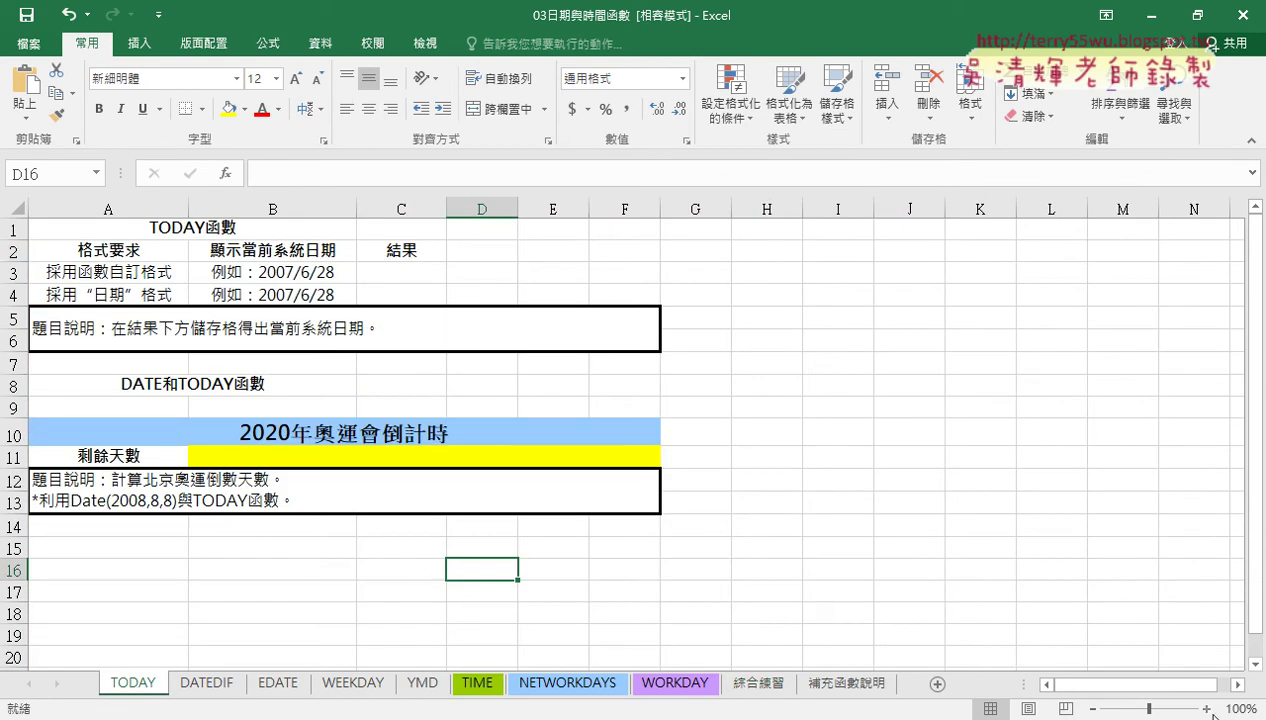
click(409, 277)
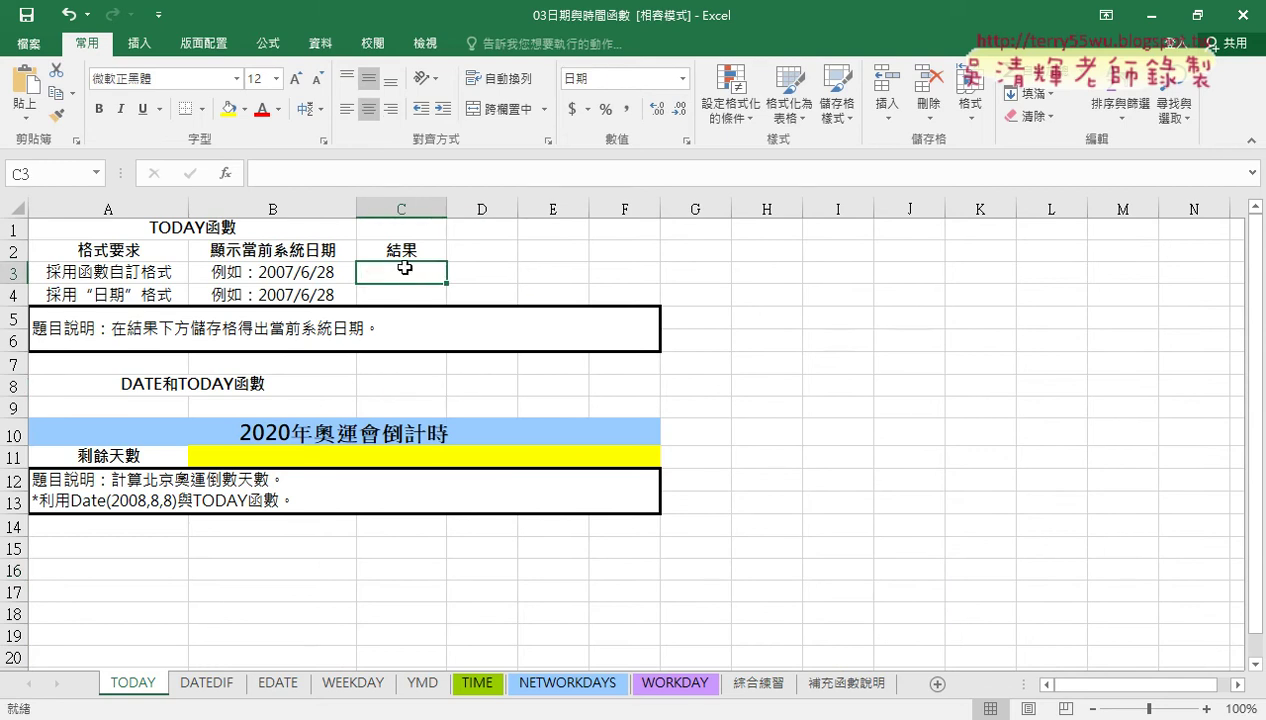
click(230, 174)
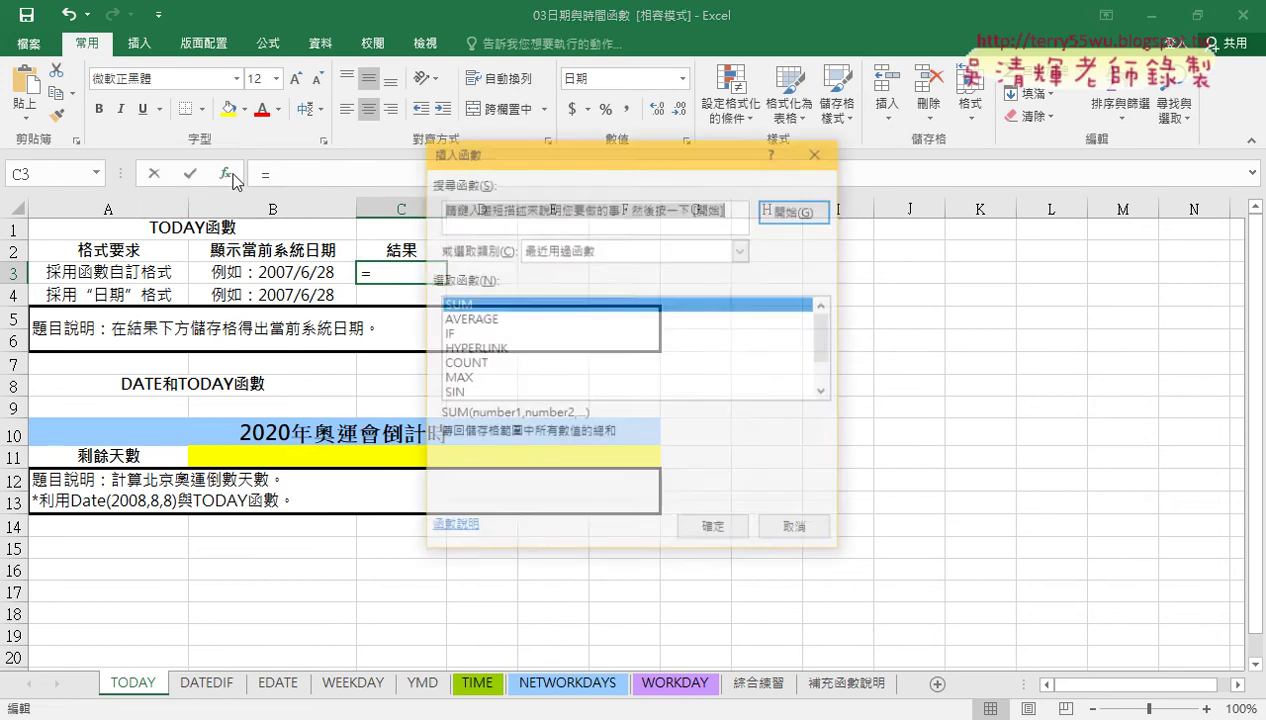
click(607, 252)
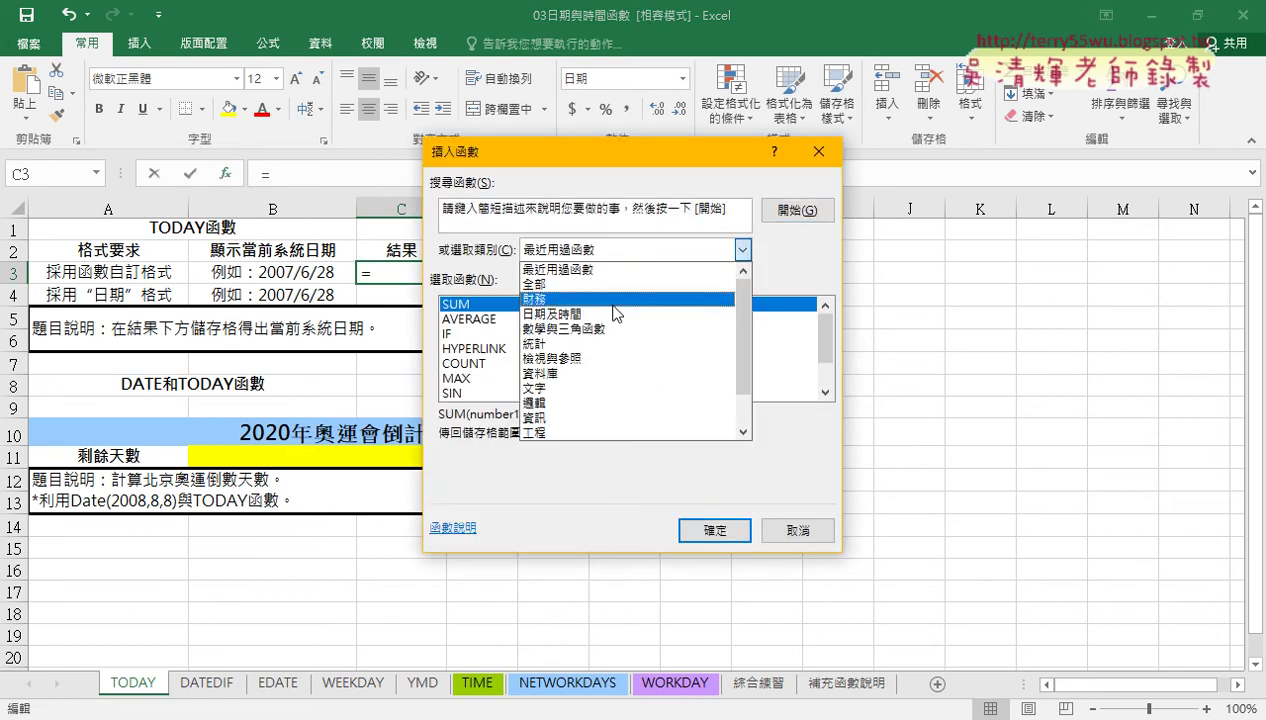
click(616, 315)
drag(821, 325, 826, 375)
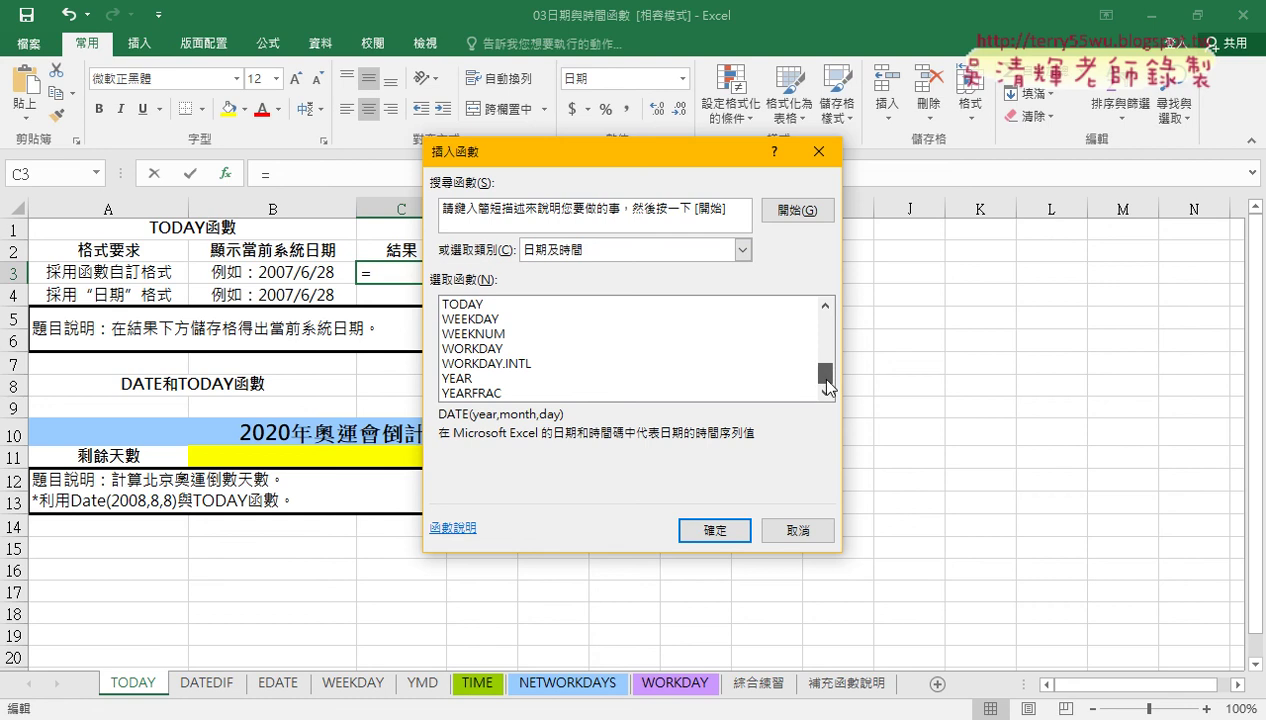
click(525, 306)
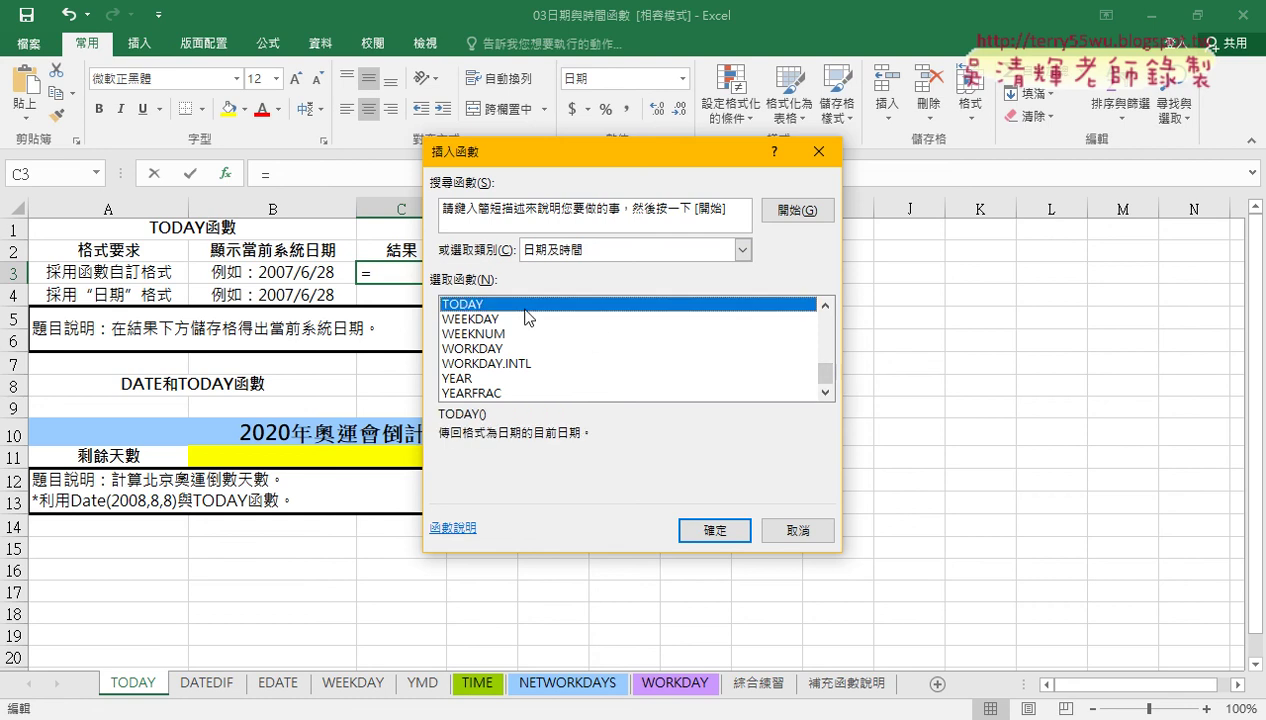
click(700, 526)
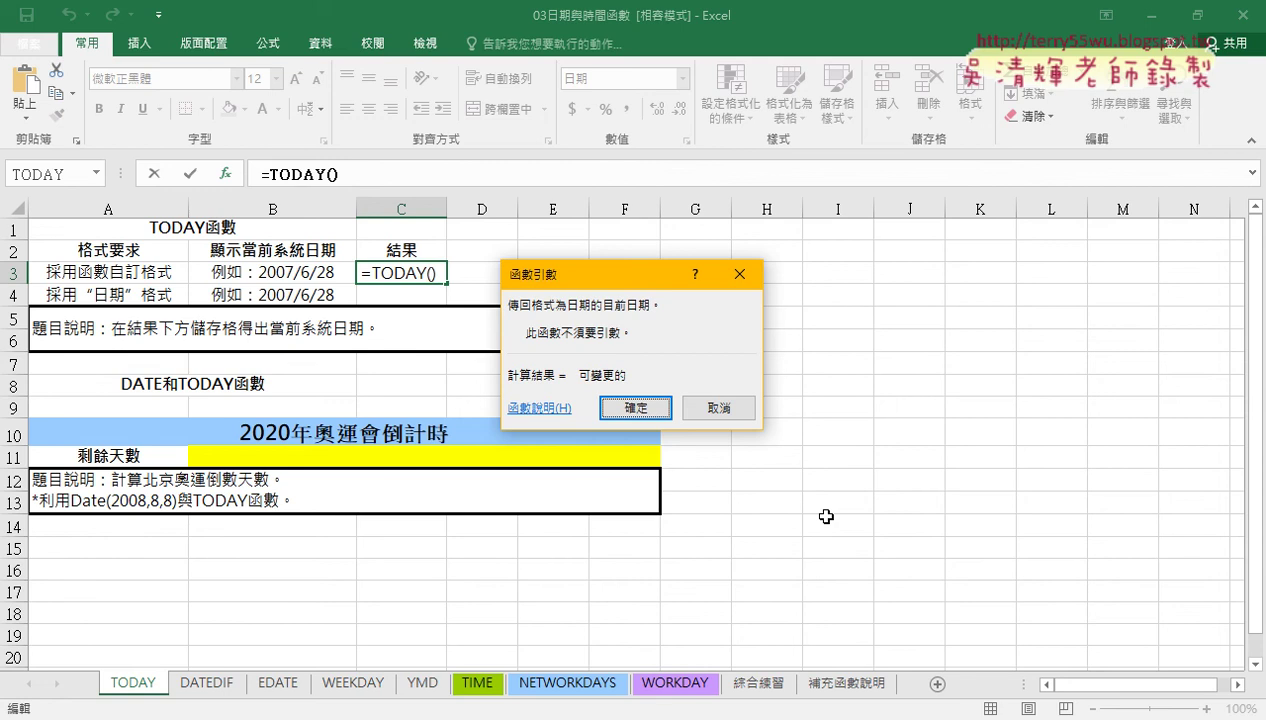
click(640, 408)
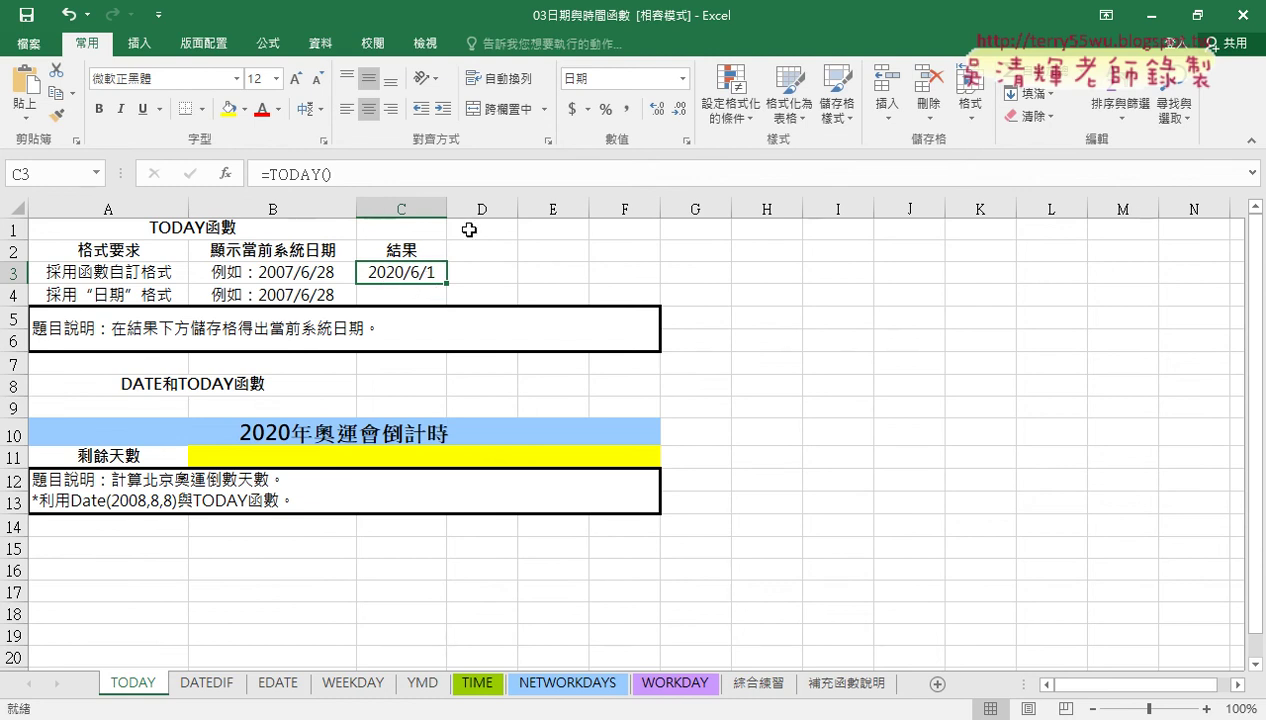
drag(447, 209, 513, 209)
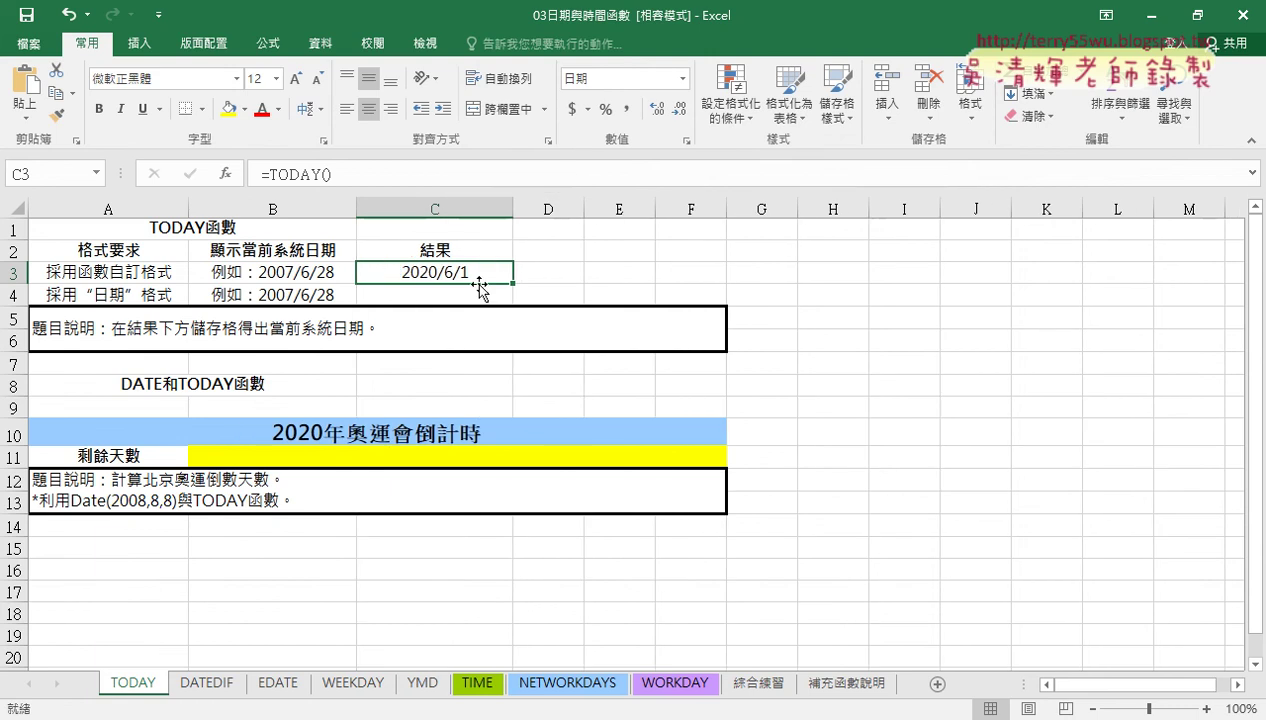
Step: Insert =NOW() into C4 from the 日期及時間 functions, then select C3:C4
click(415, 285)
click(225, 173)
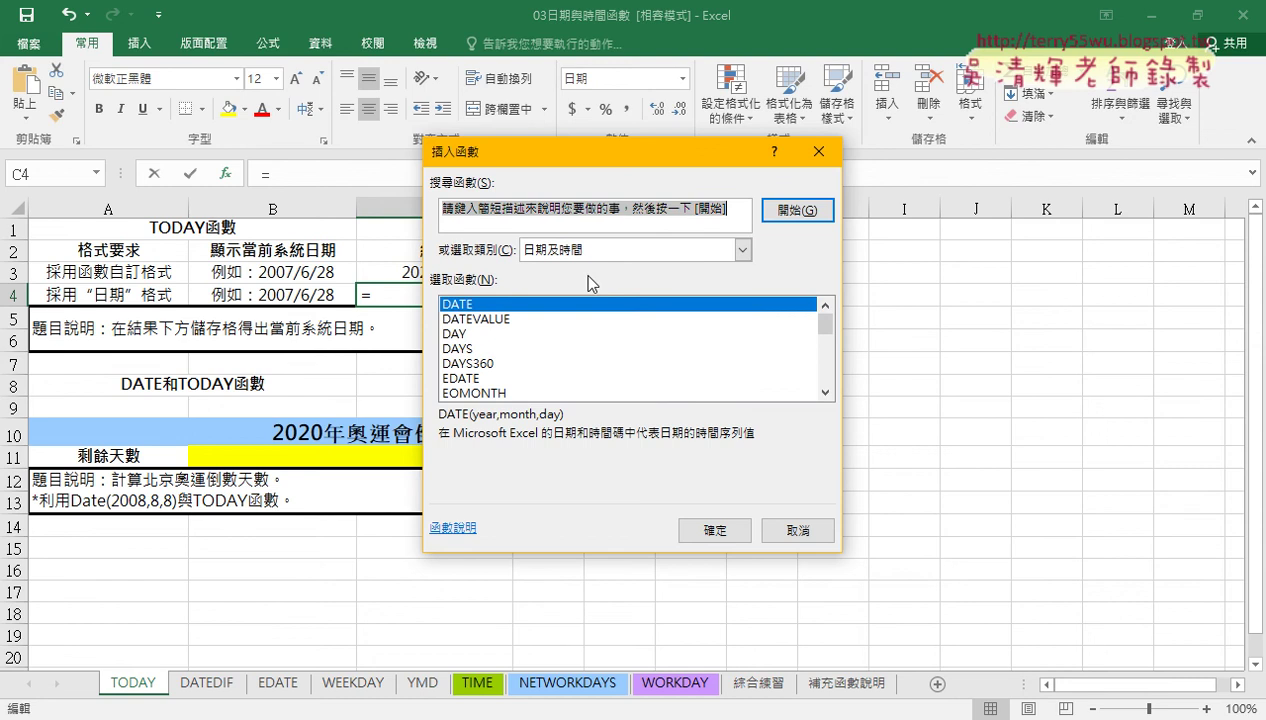
drag(830, 335, 828, 348)
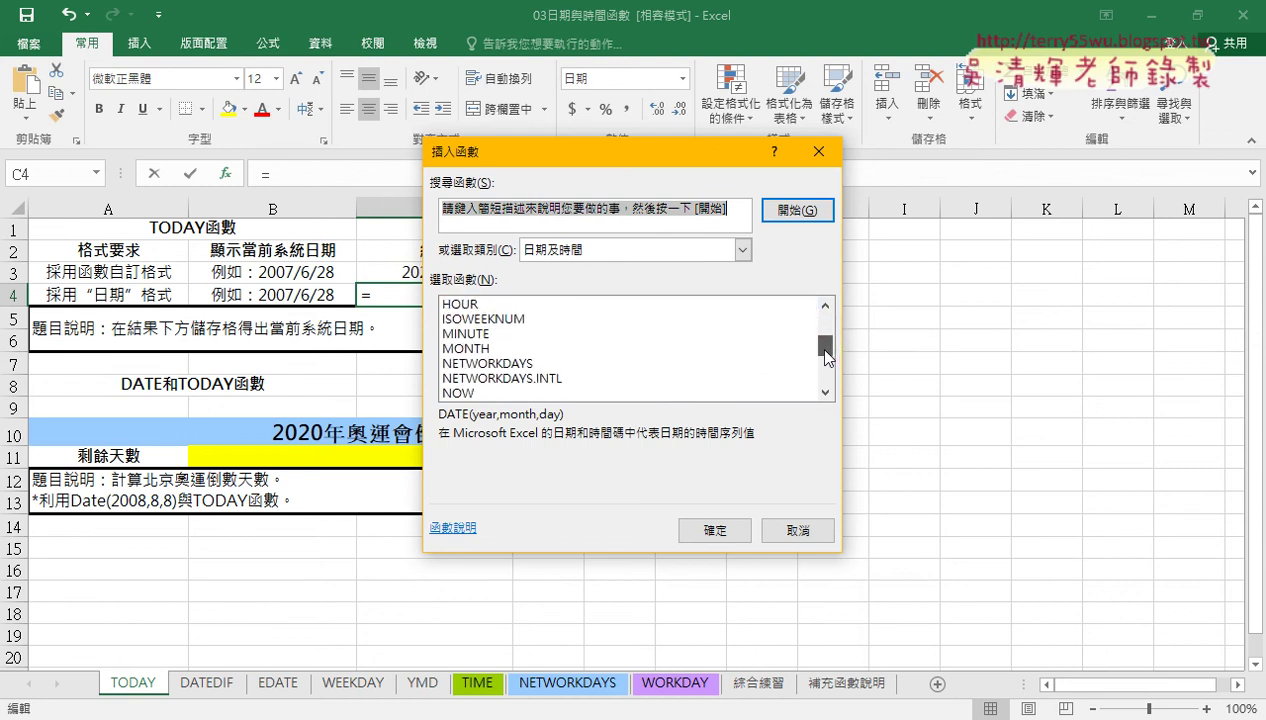
drag(828, 348, 827, 358)
click(493, 380)
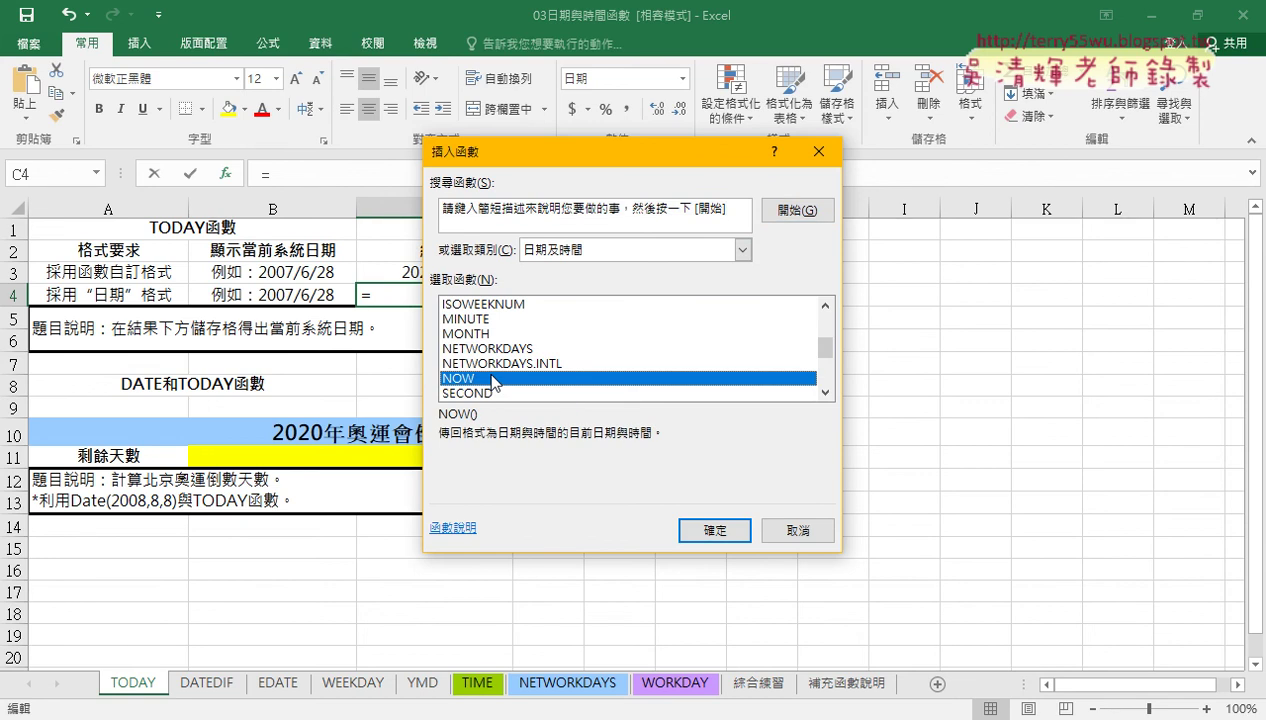
click(695, 530)
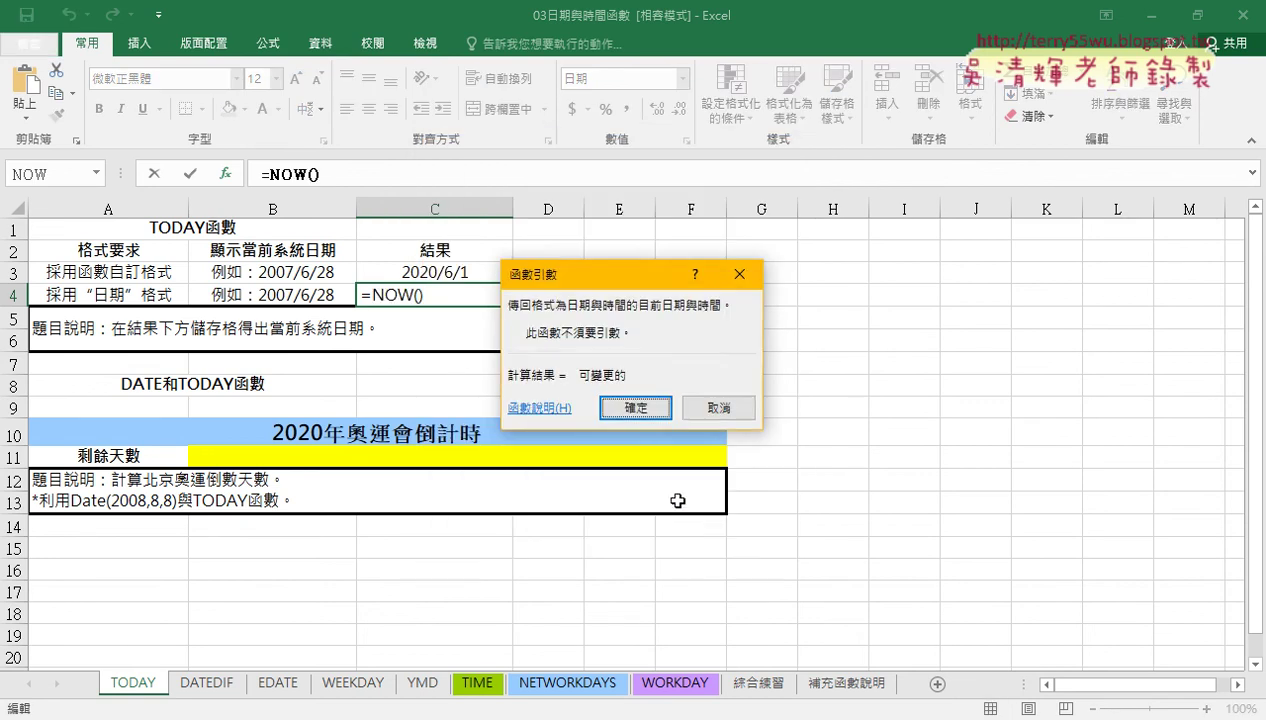
click(634, 410)
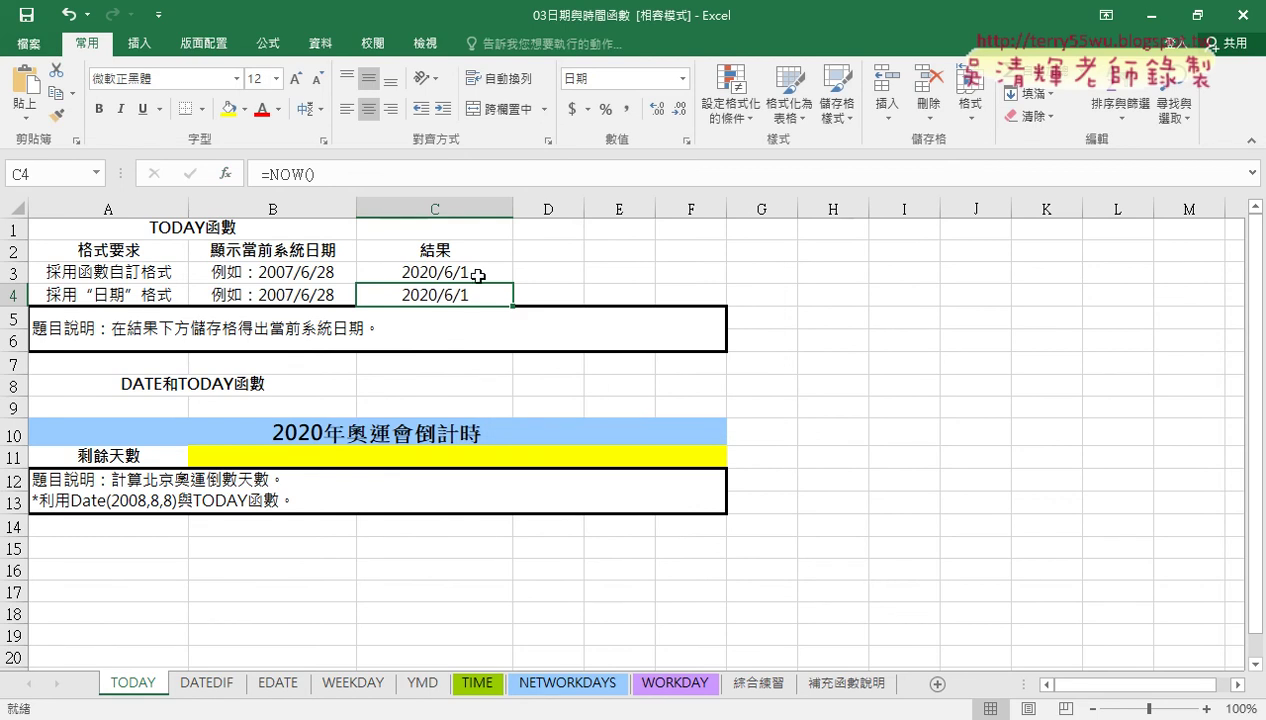
drag(472, 272, 470, 292)
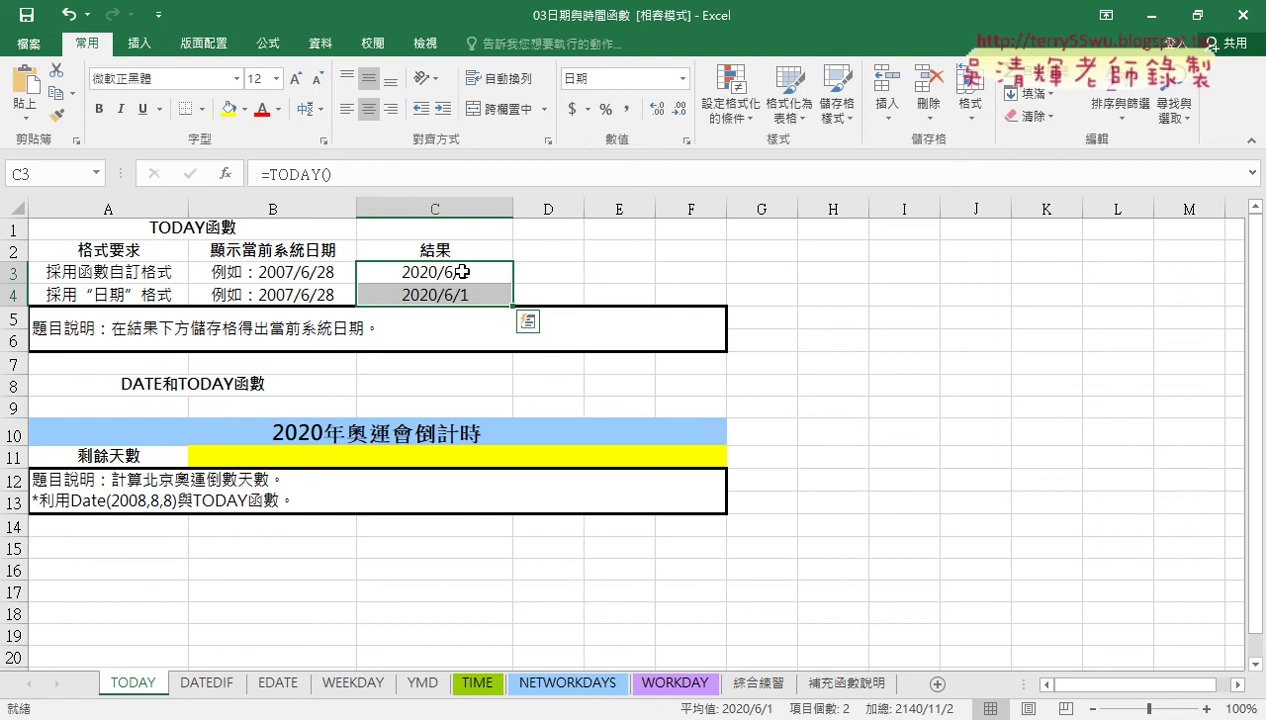
Step: Format C3:C4 with the 2012/3/14 1:30 PM date-time type and widen column C
right_click(458, 284)
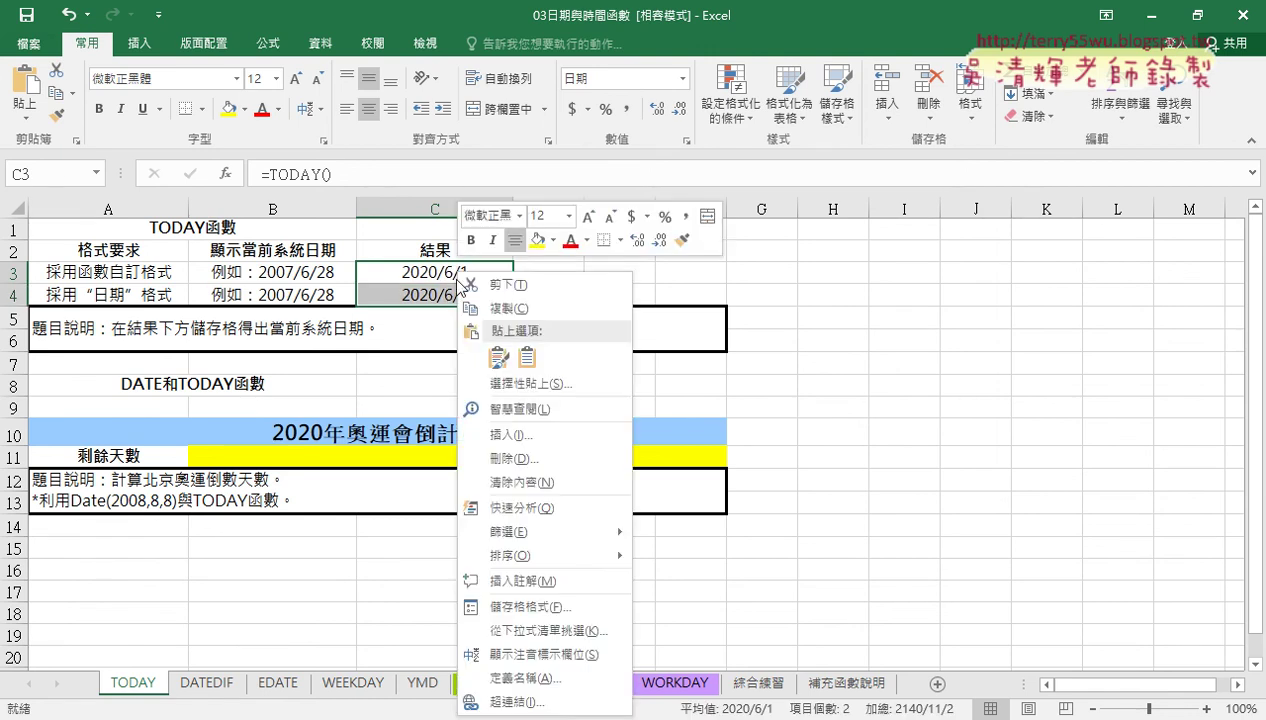
click(541, 607)
mouse_move(571, 215)
mouse_down()
mouse_move(700, 195)
mouse_move(816, 95)
mouse_up()
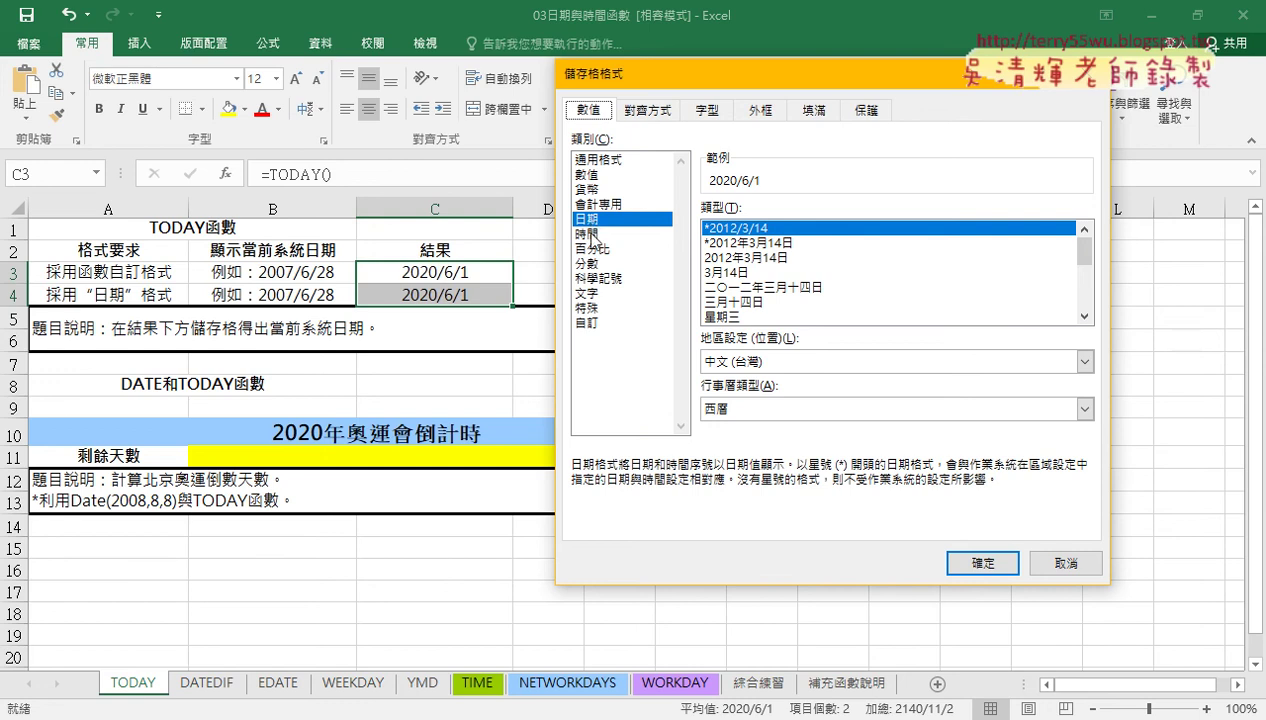
click(593, 235)
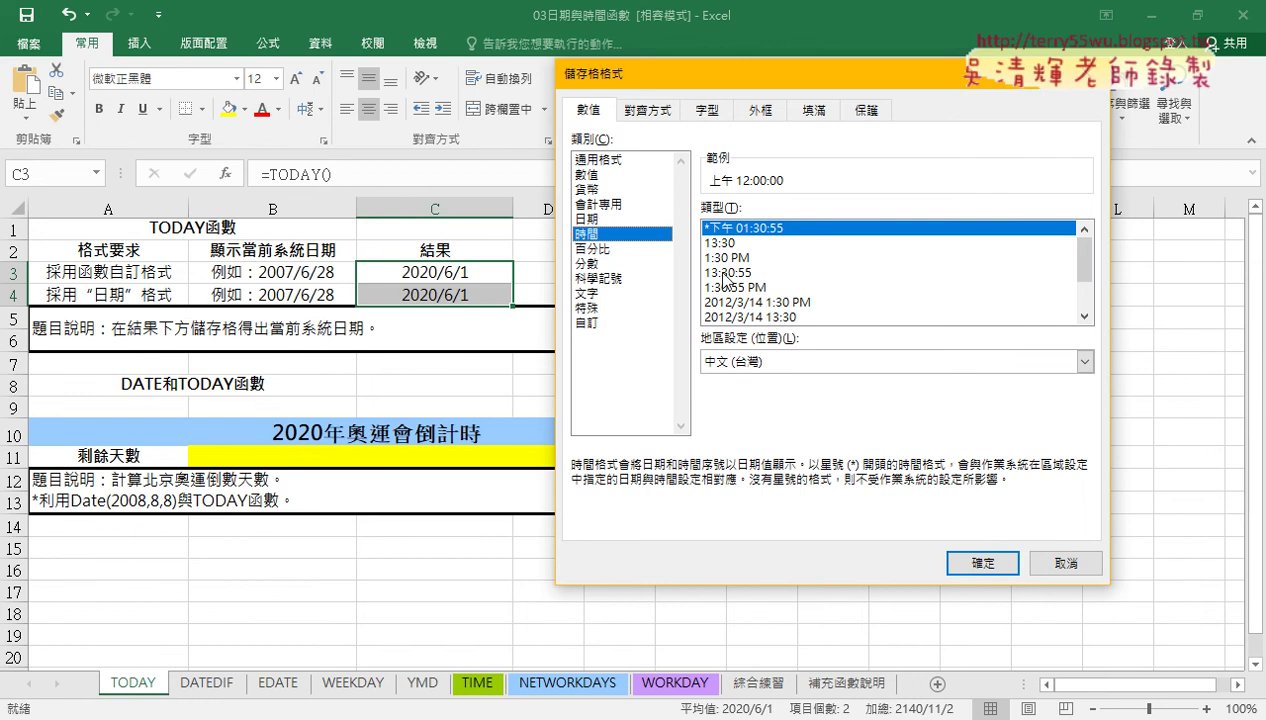
click(790, 302)
click(975, 562)
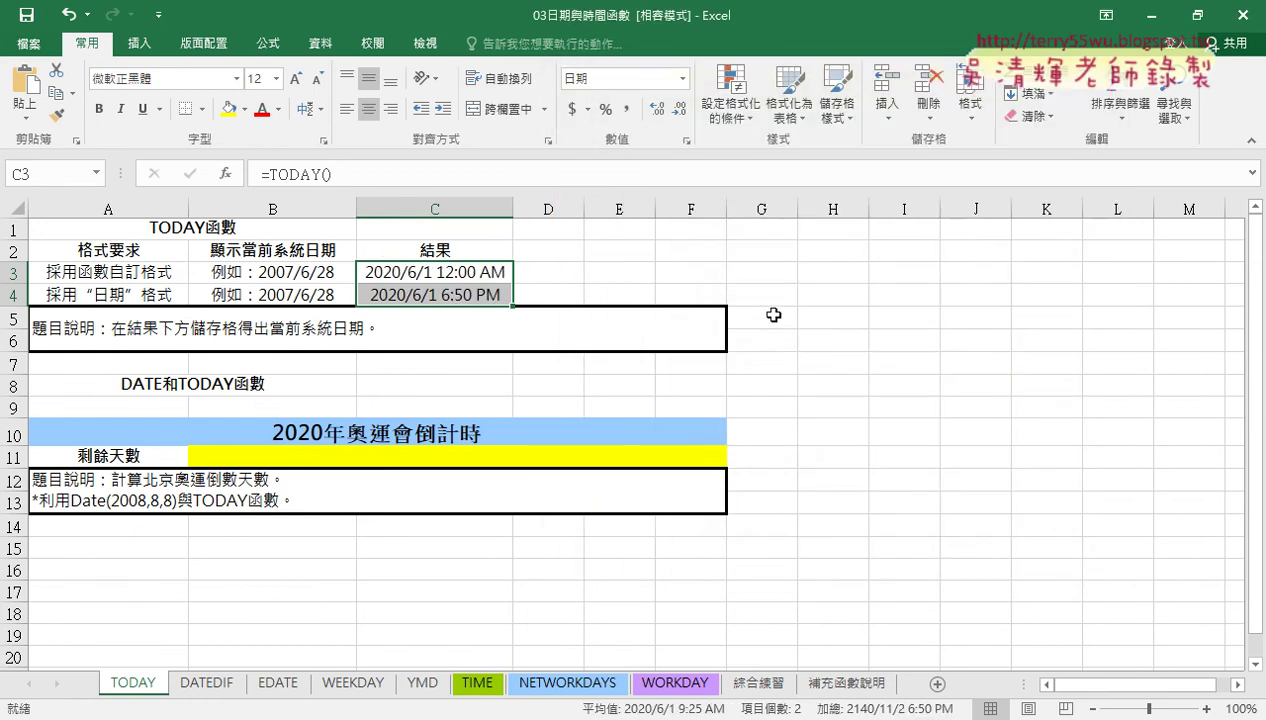
drag(513, 208, 562, 208)
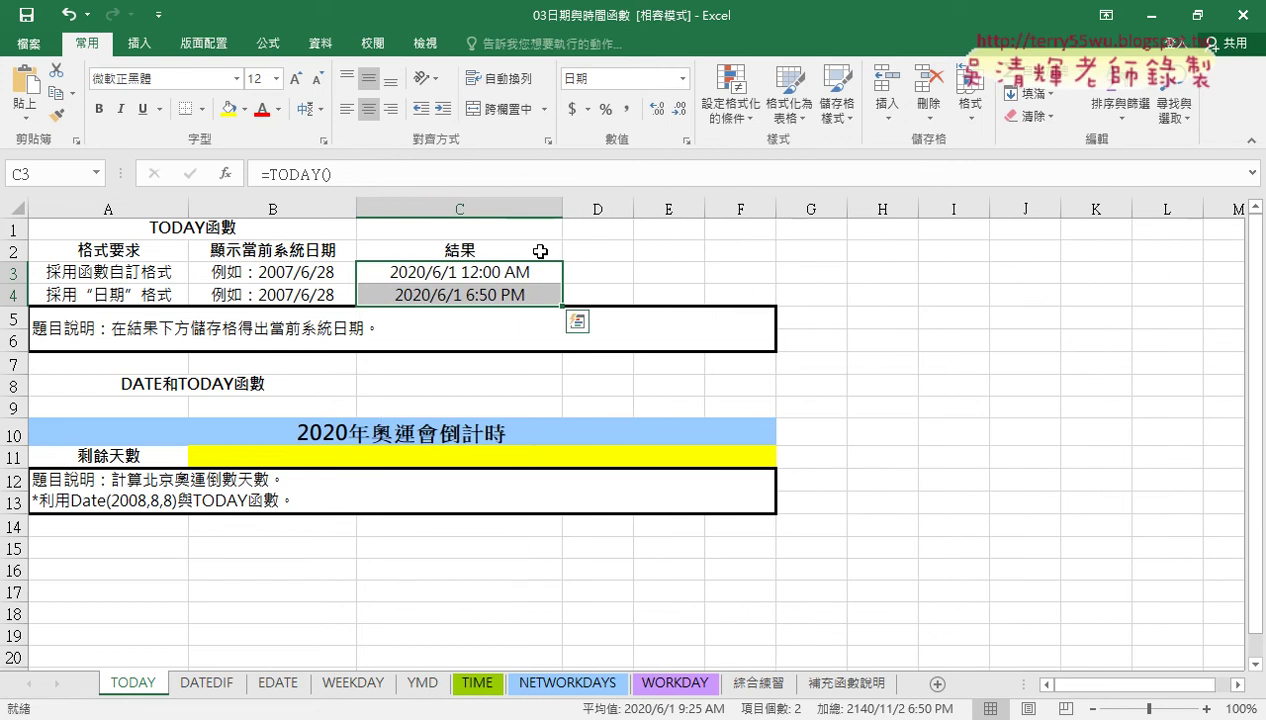
click(516, 270)
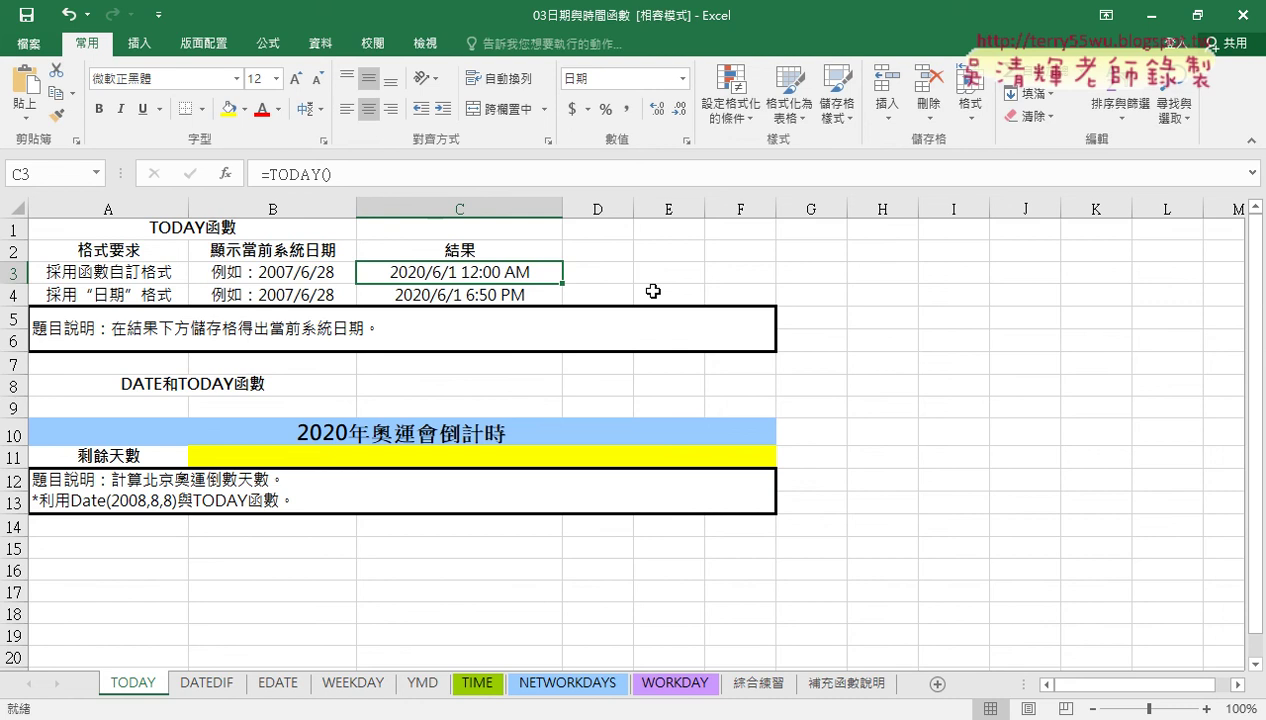
Step: Re-confirm C4's =NOW() formula so it updates to 6:51 PM, then compare it with C3
click(526, 293)
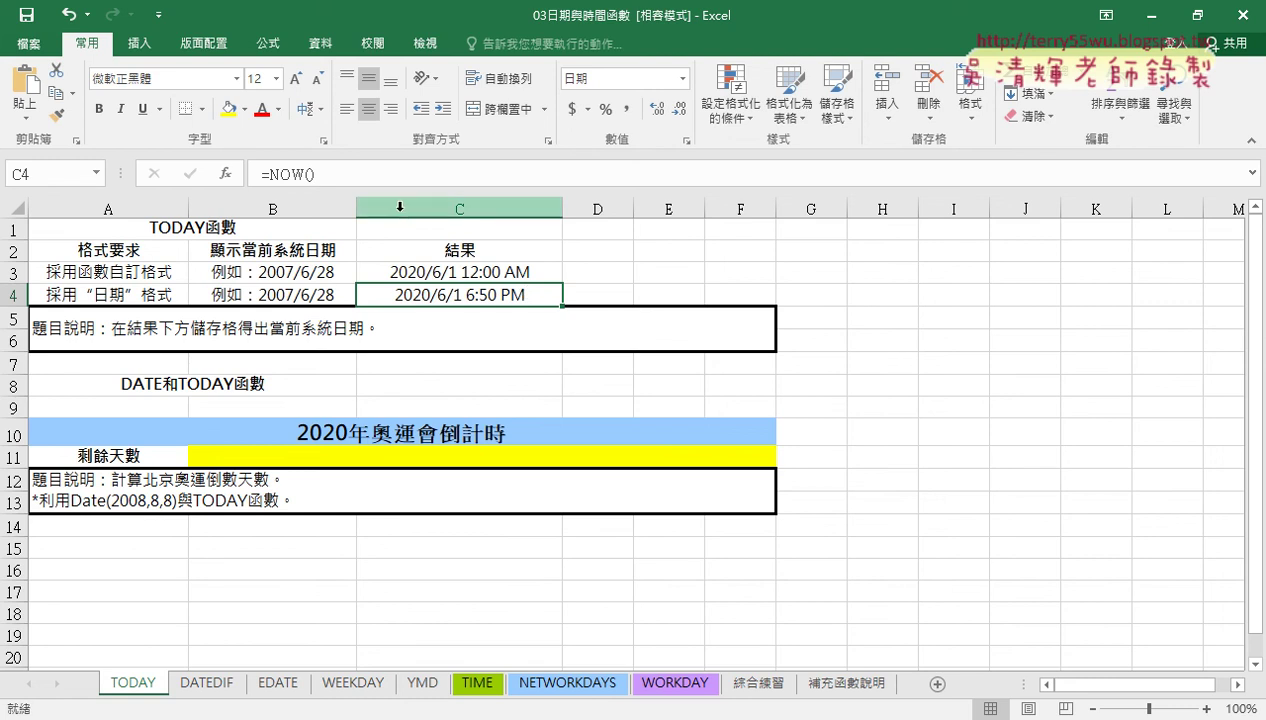
click(292, 174)
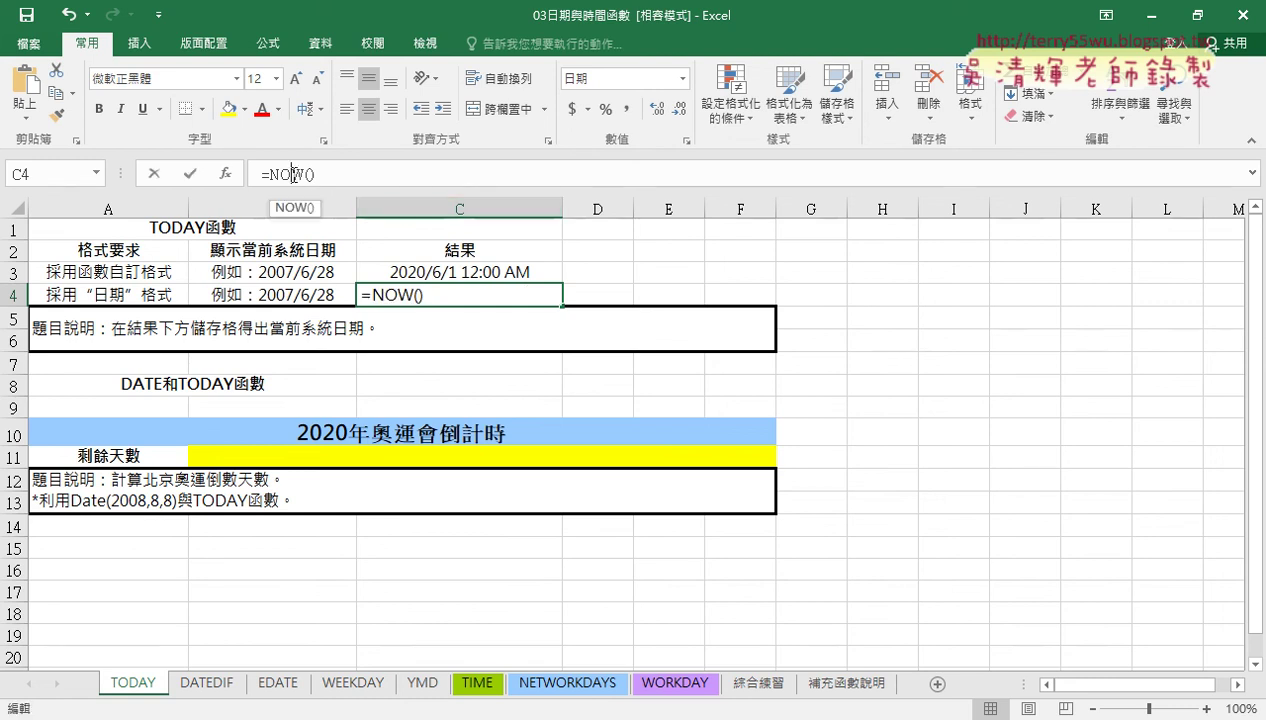
click(192, 176)
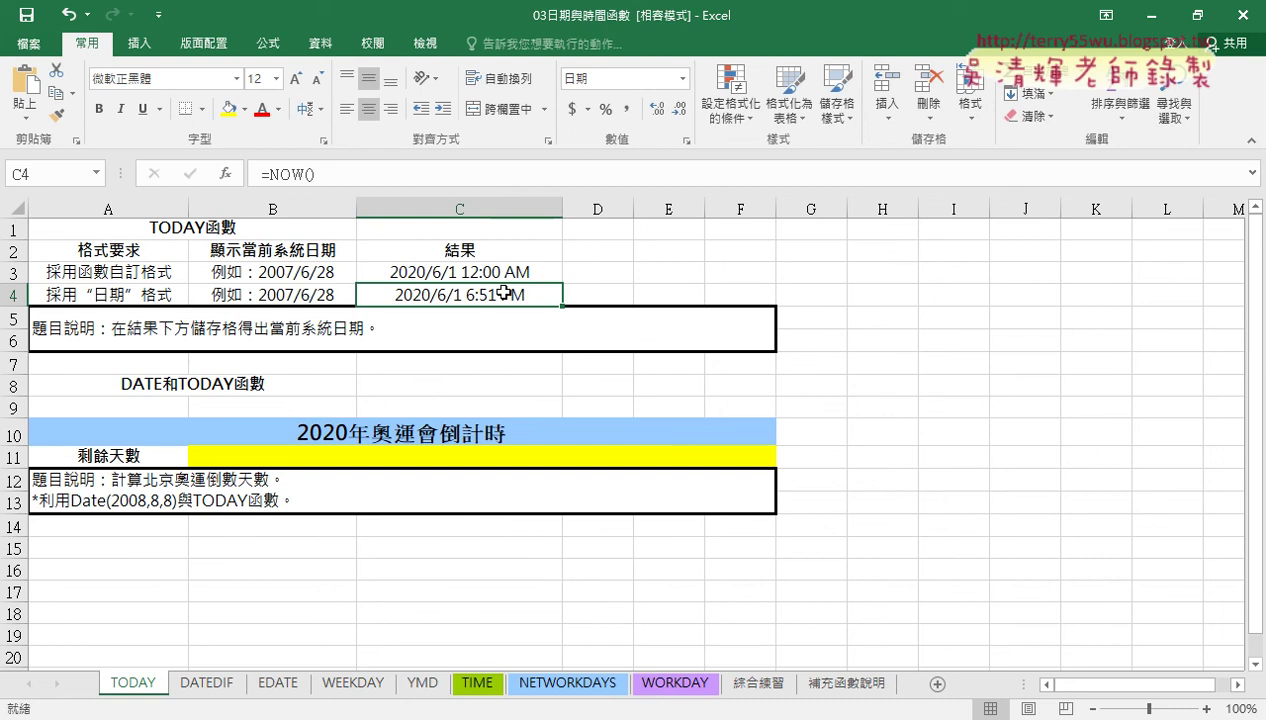
click(475, 268)
click(468, 298)
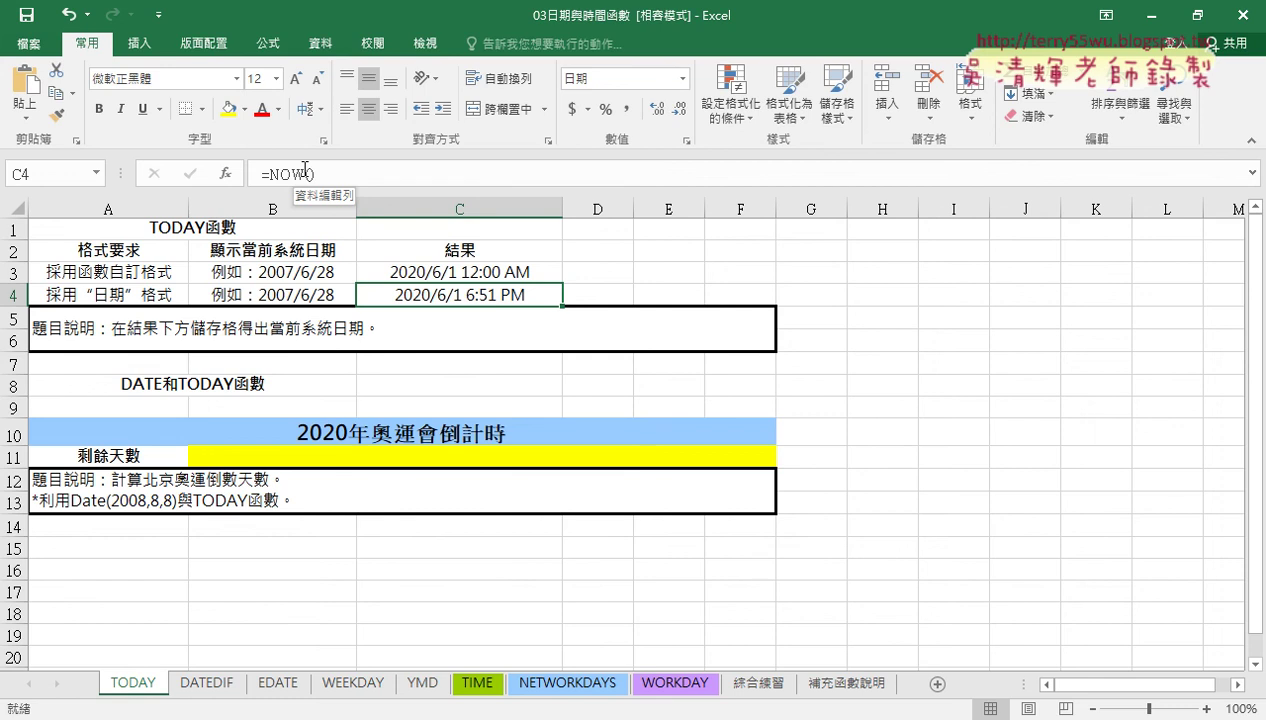
drag(476, 272, 488, 295)
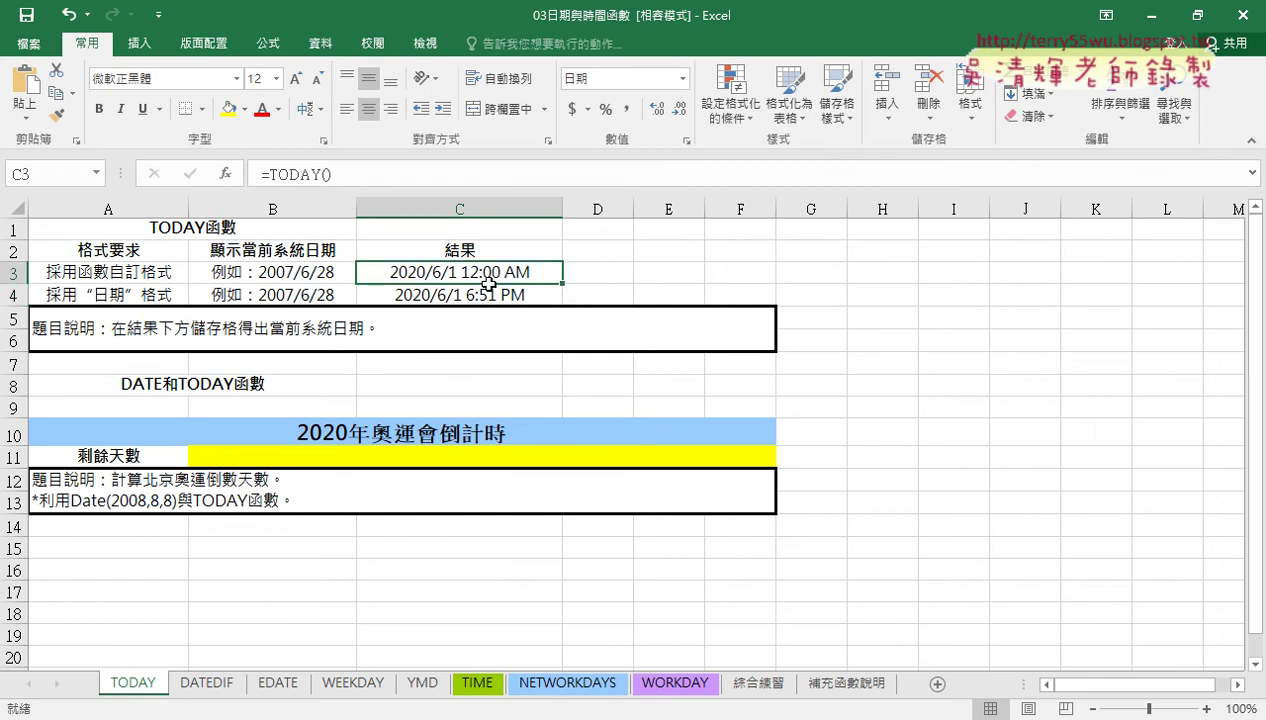
Step: Switch C3:C4 to General format, showing 43983 and 43983.78548, then check each formula
right_click(545, 278)
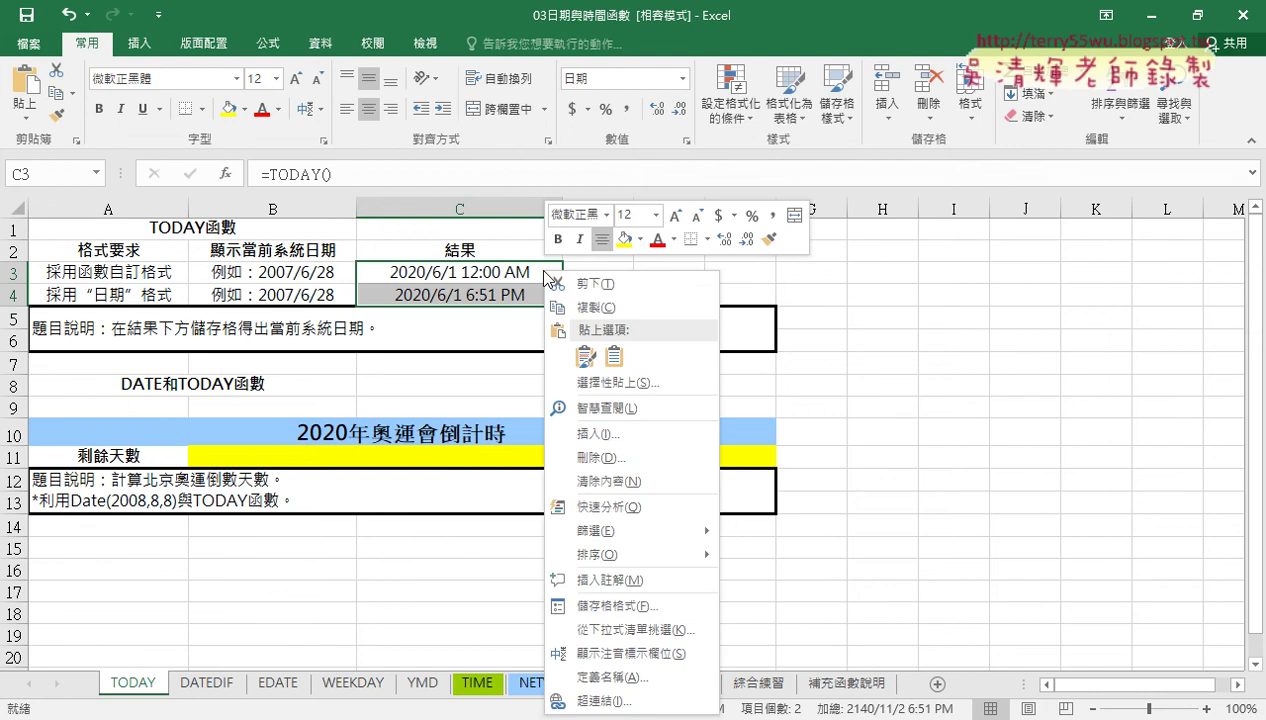
click(592, 605)
drag(574, 200, 850, 114)
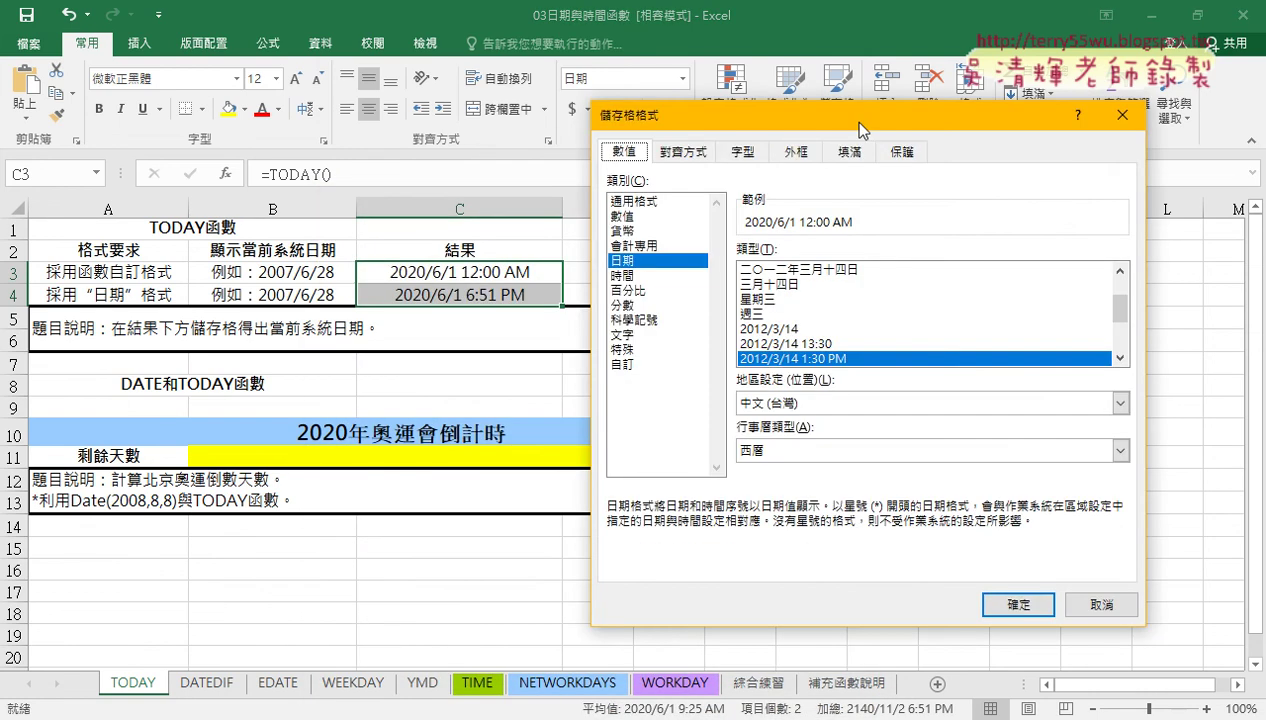
click(634, 274)
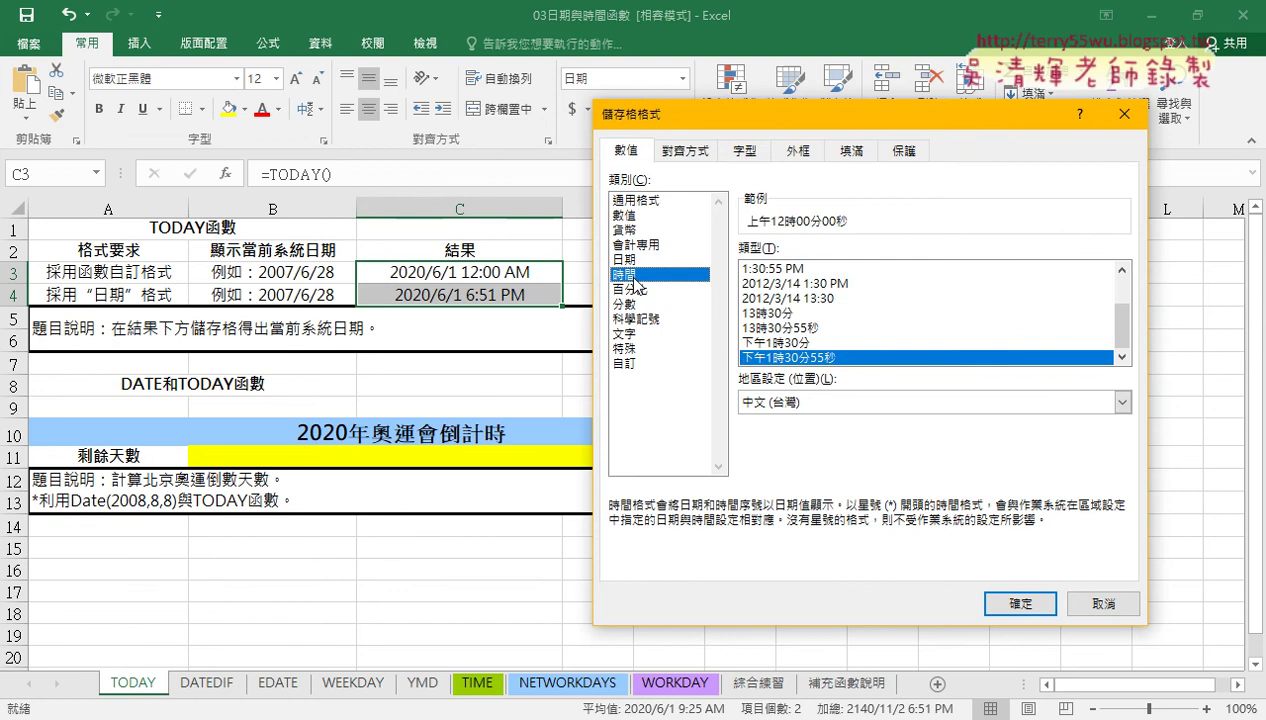
click(845, 284)
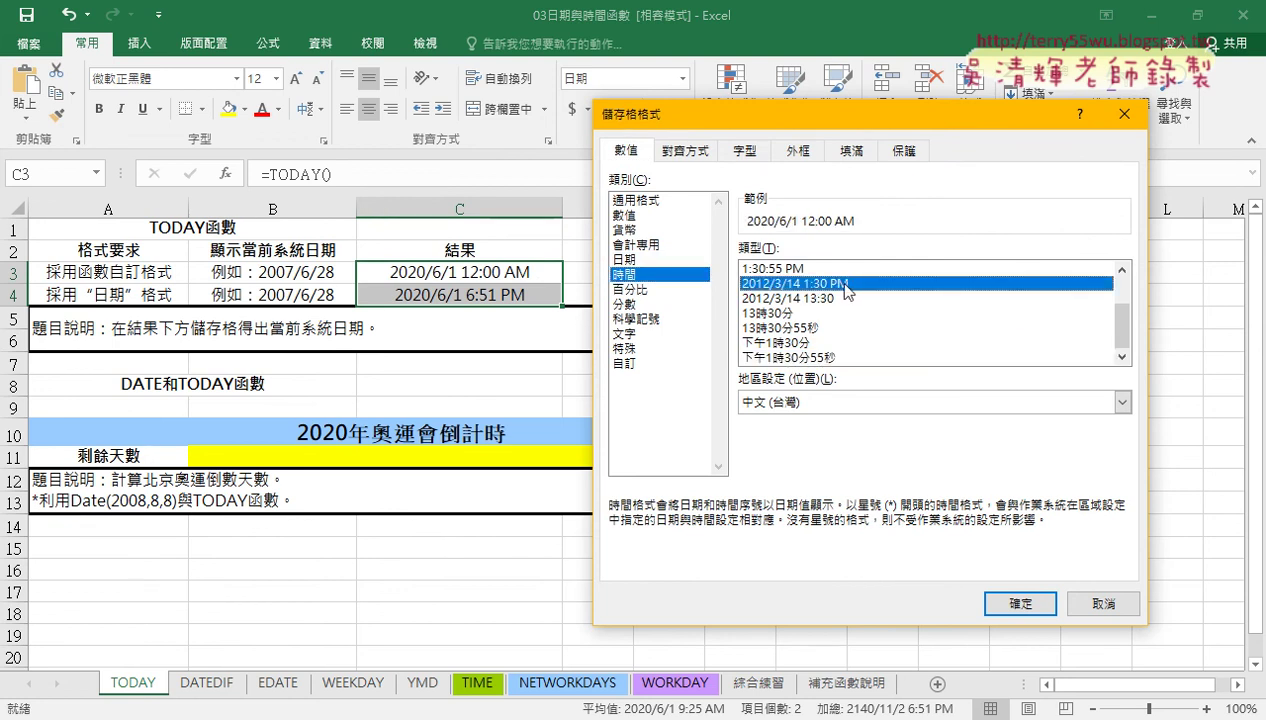
click(655, 201)
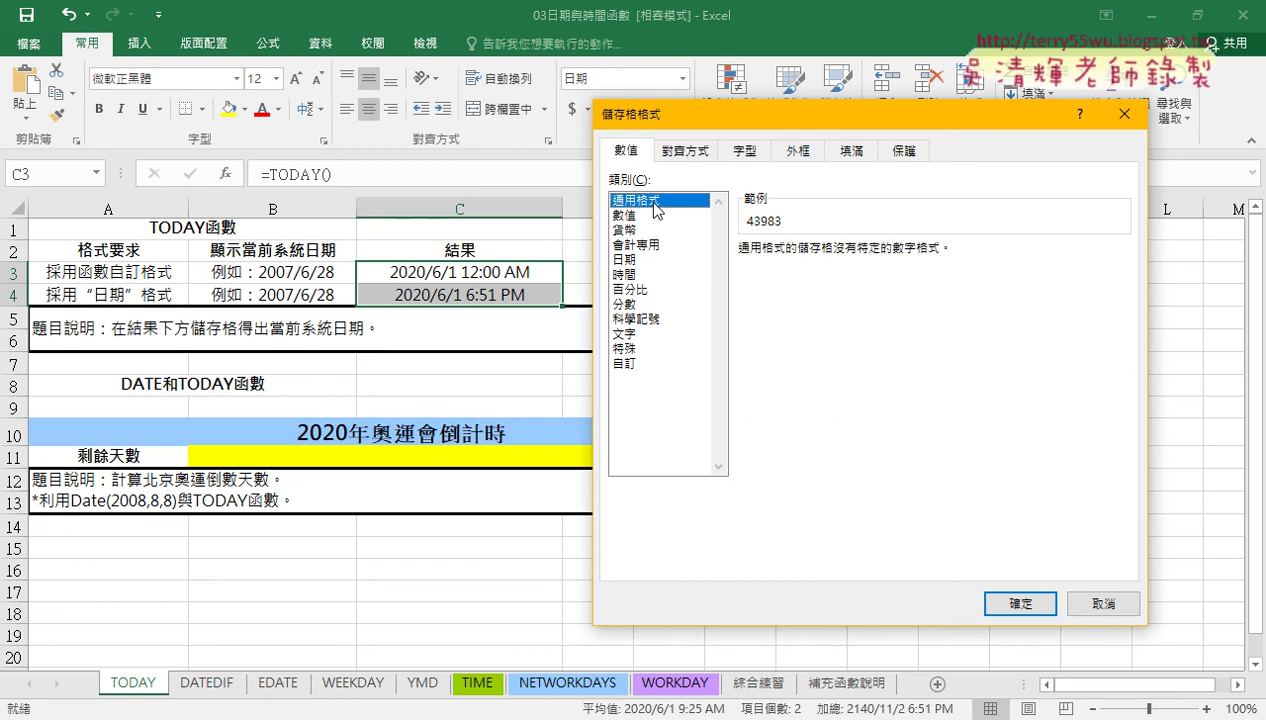
click(1005, 601)
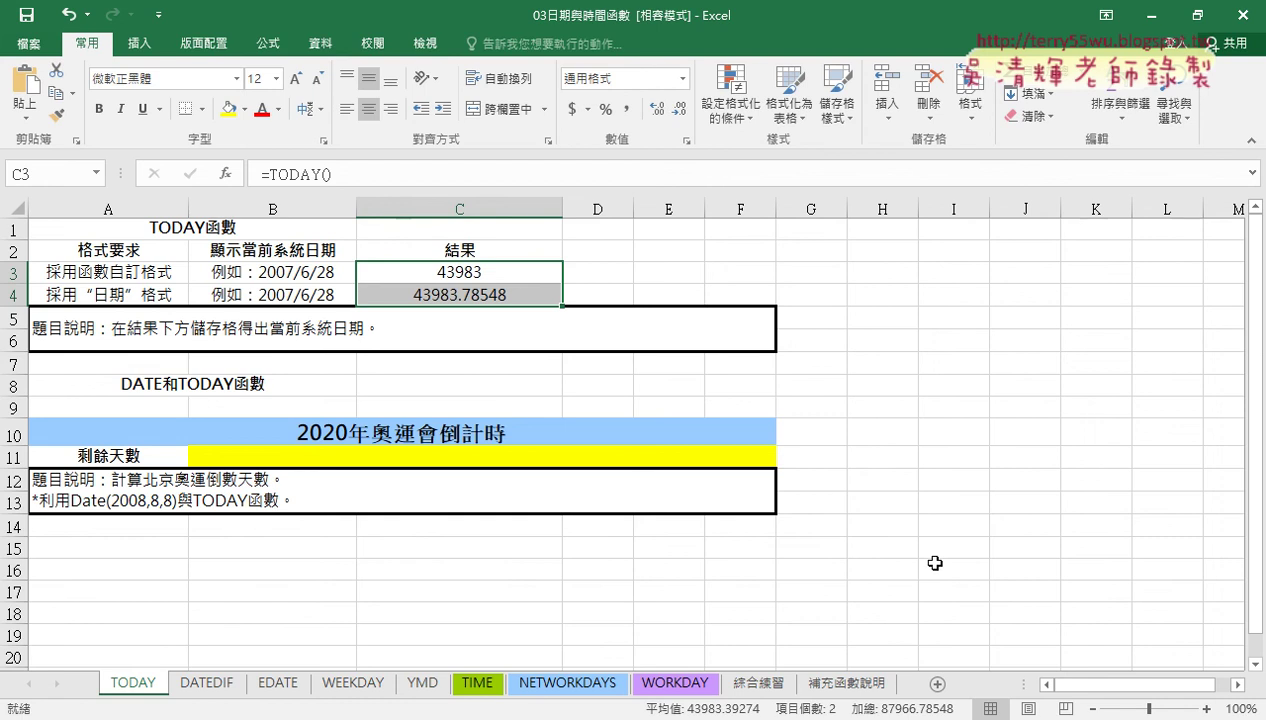
click(521, 298)
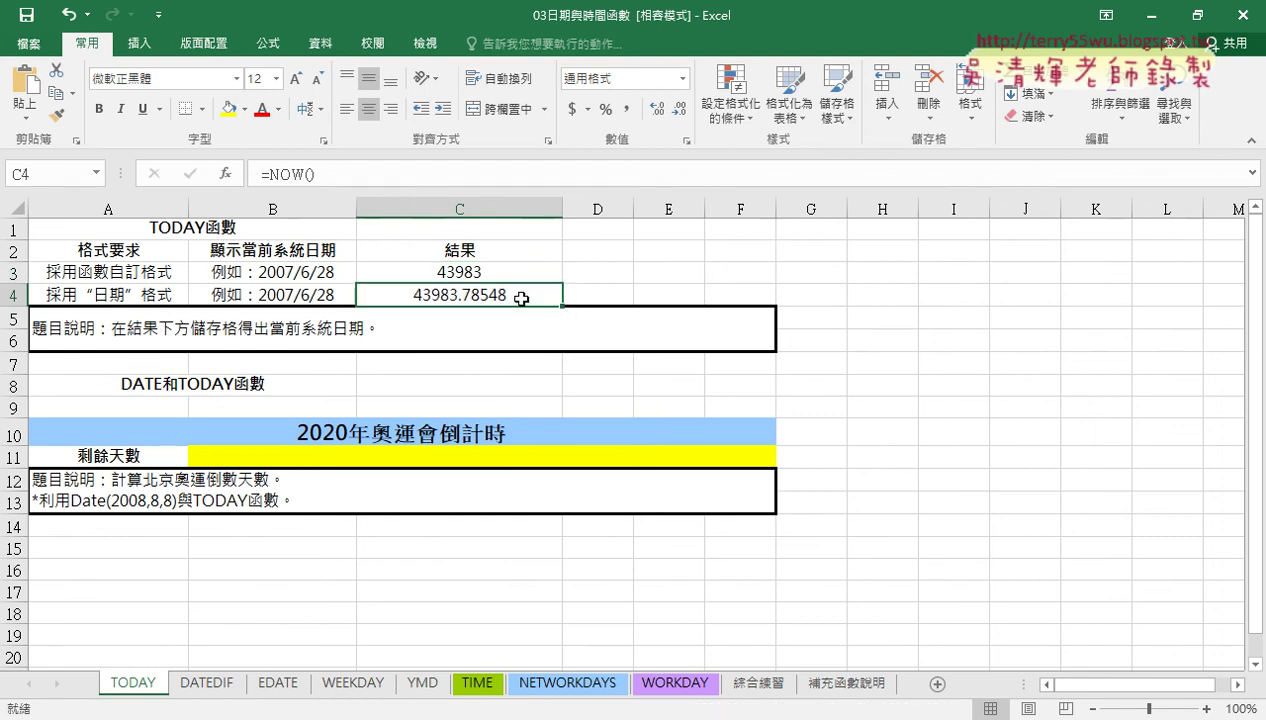
click(492, 270)
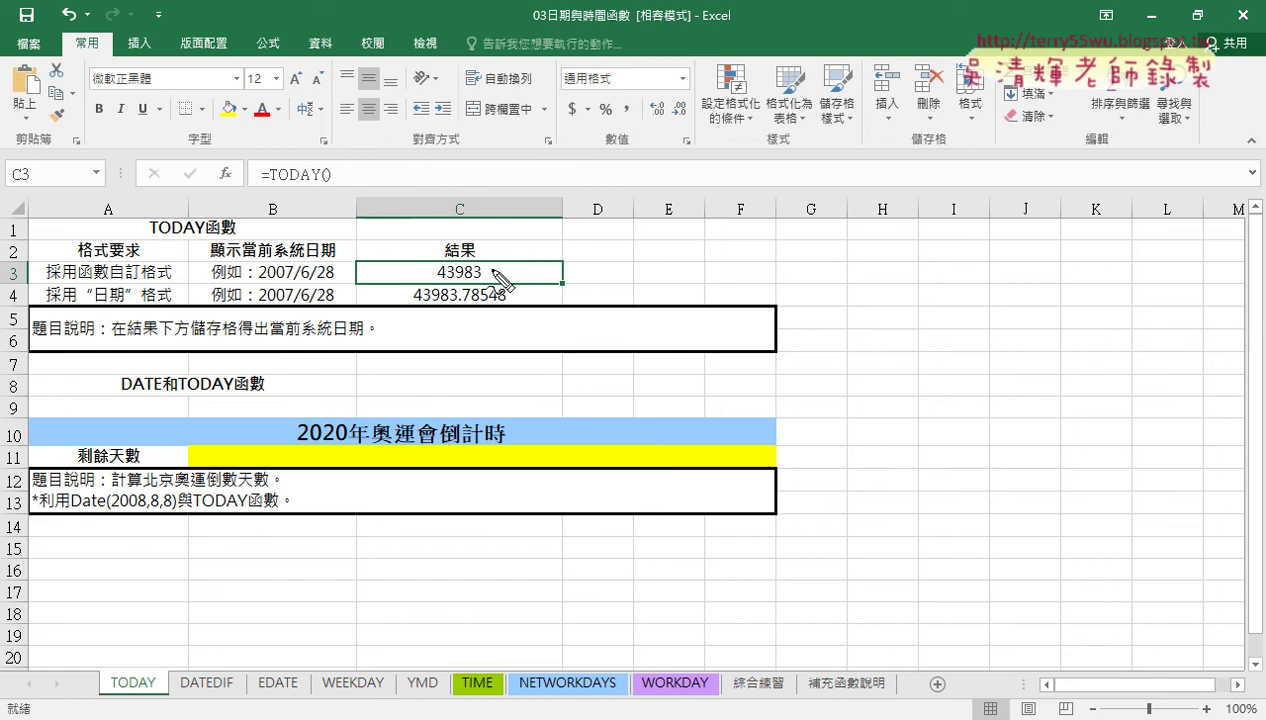
drag(438, 280, 478, 280)
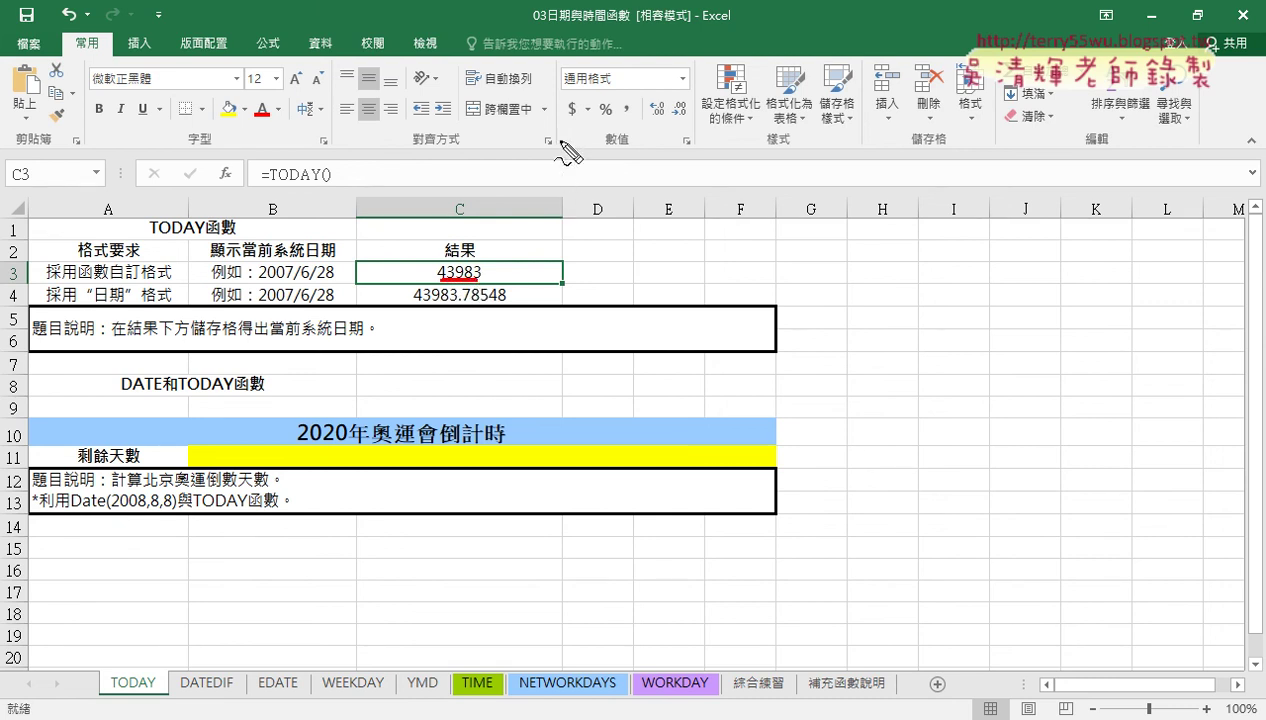
drag(557, 141, 545, 187)
drag(596, 142, 576, 188)
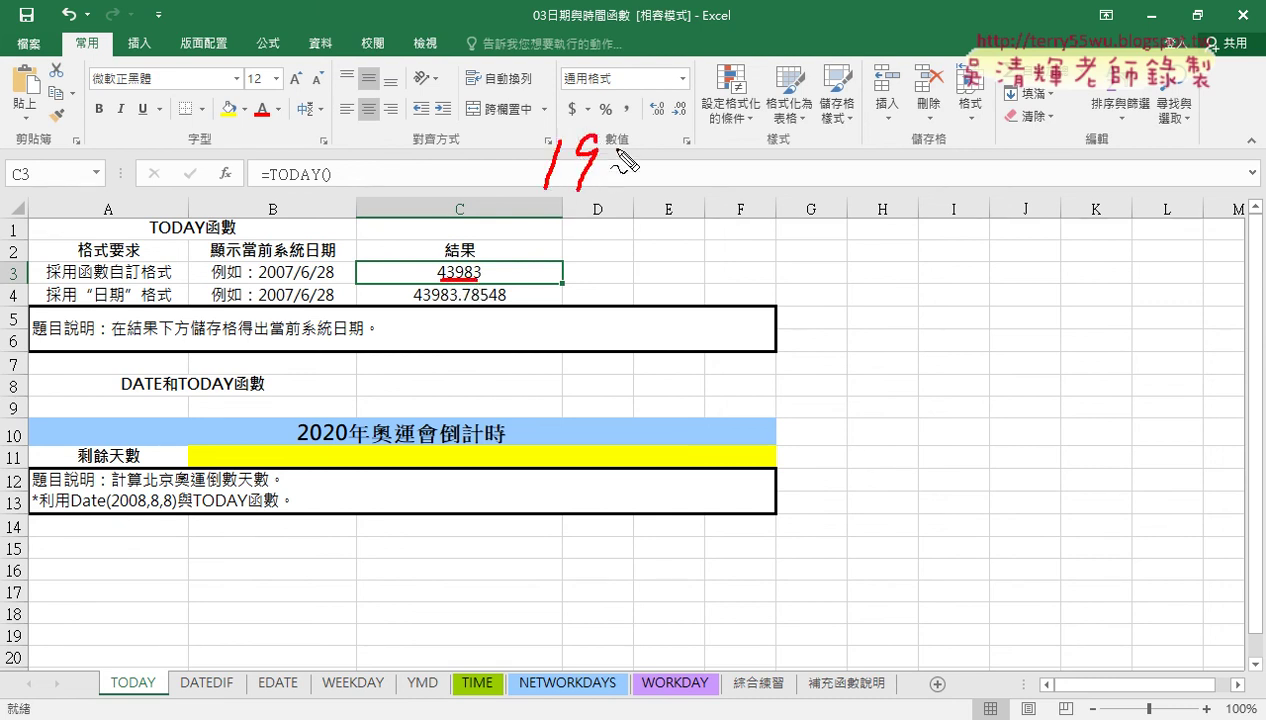
drag(614, 147, 662, 153)
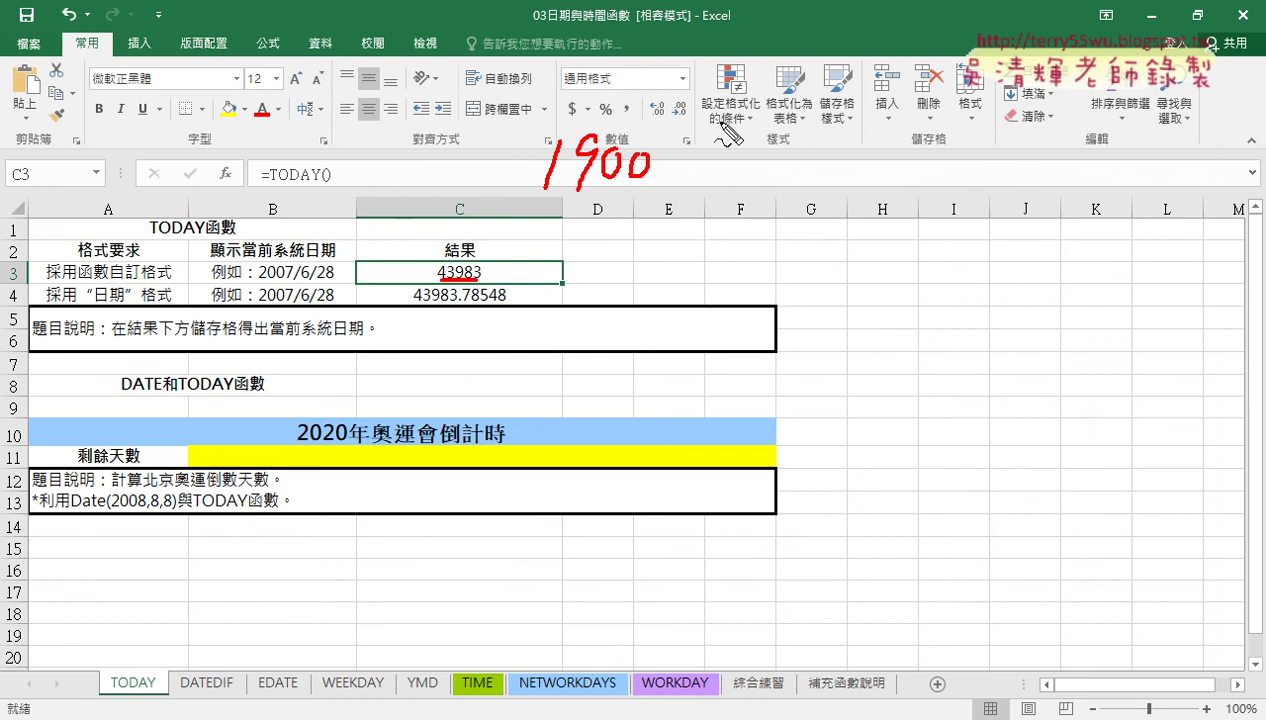
drag(718, 122, 651, 195)
drag(706, 145, 704, 182)
drag(747, 127, 705, 187)
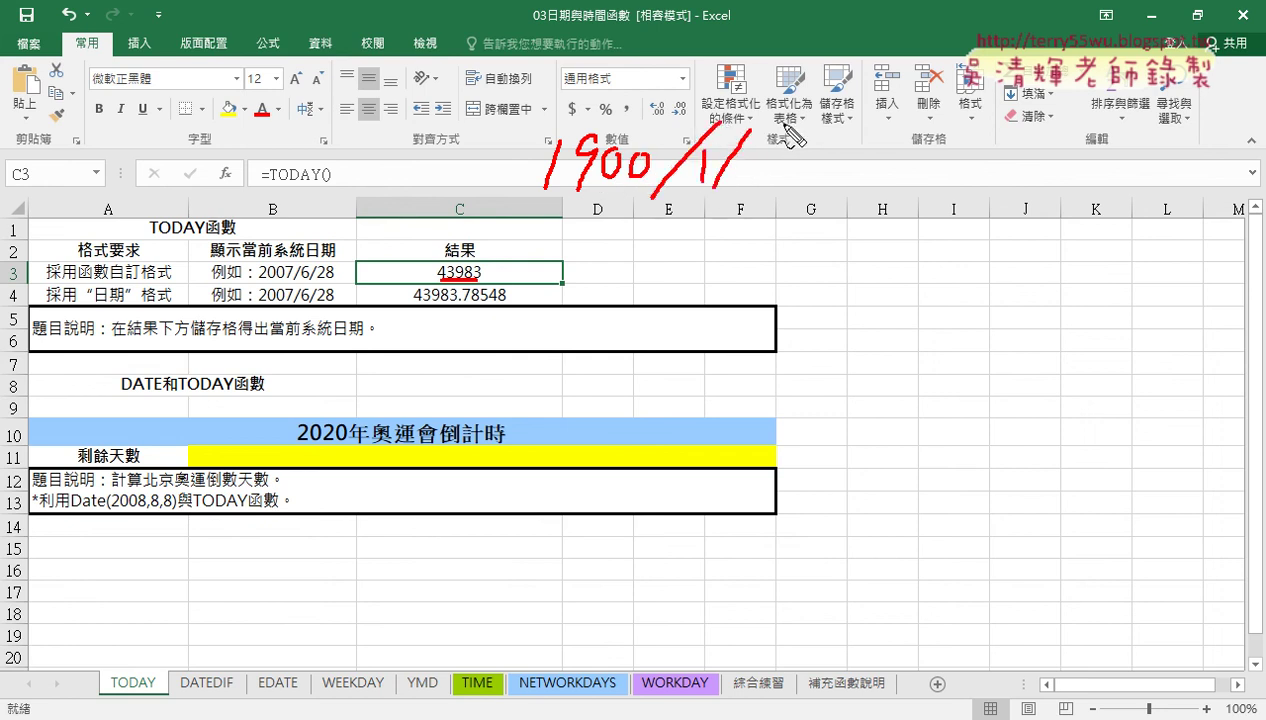
drag(777, 123, 772, 168)
drag(795, 212, 556, 211)
drag(530, 160, 452, 242)
drag(474, 220, 452, 242)
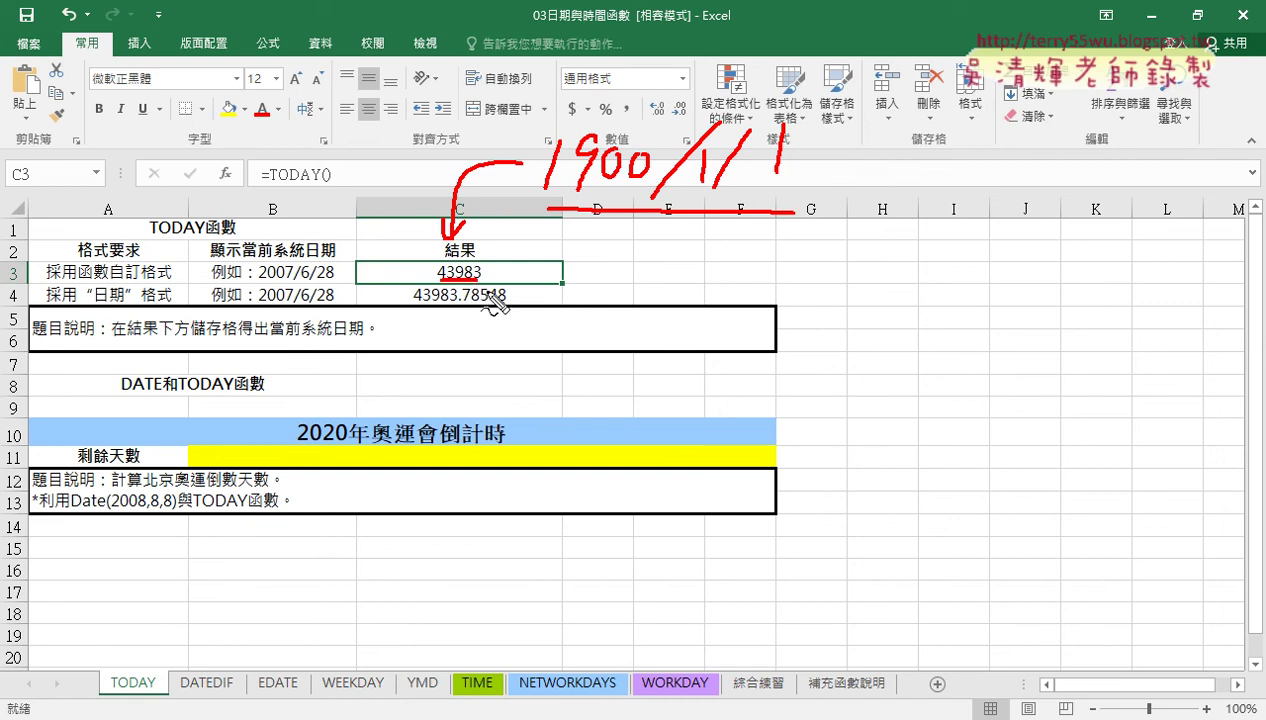
Step: Enter the date 1900/1/1 in cell D2
key(Escape)
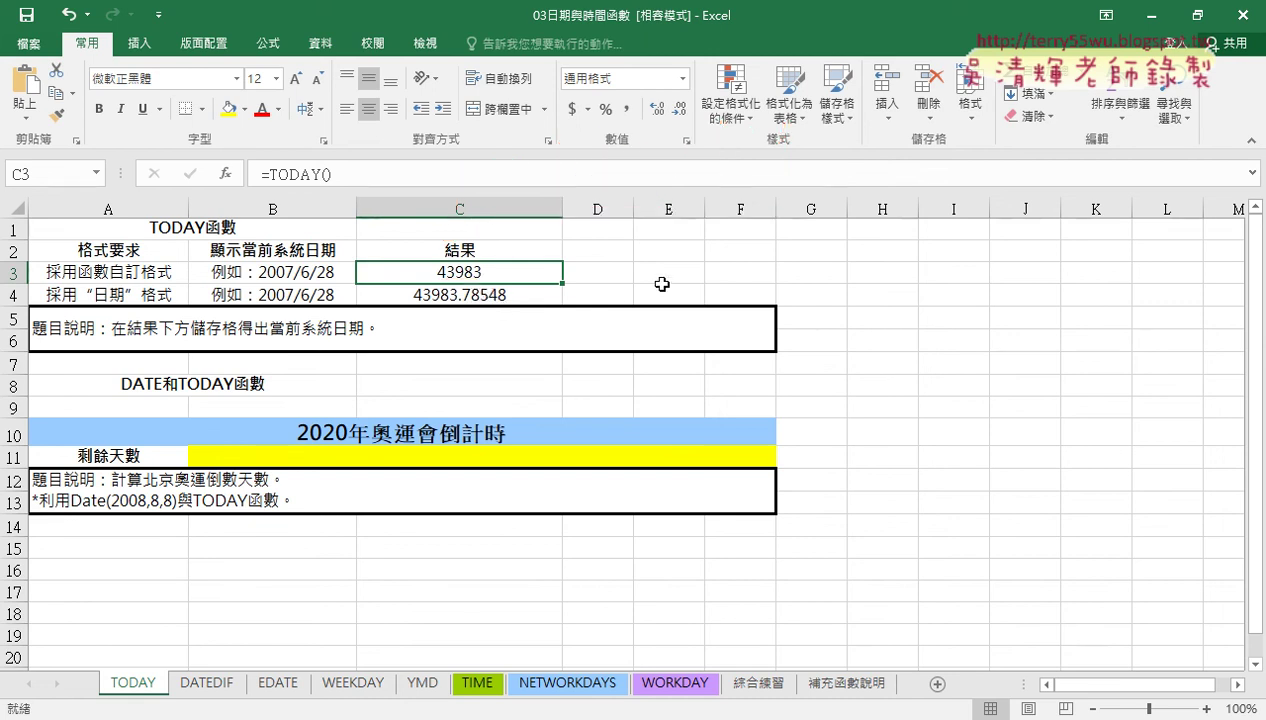
click(592, 246)
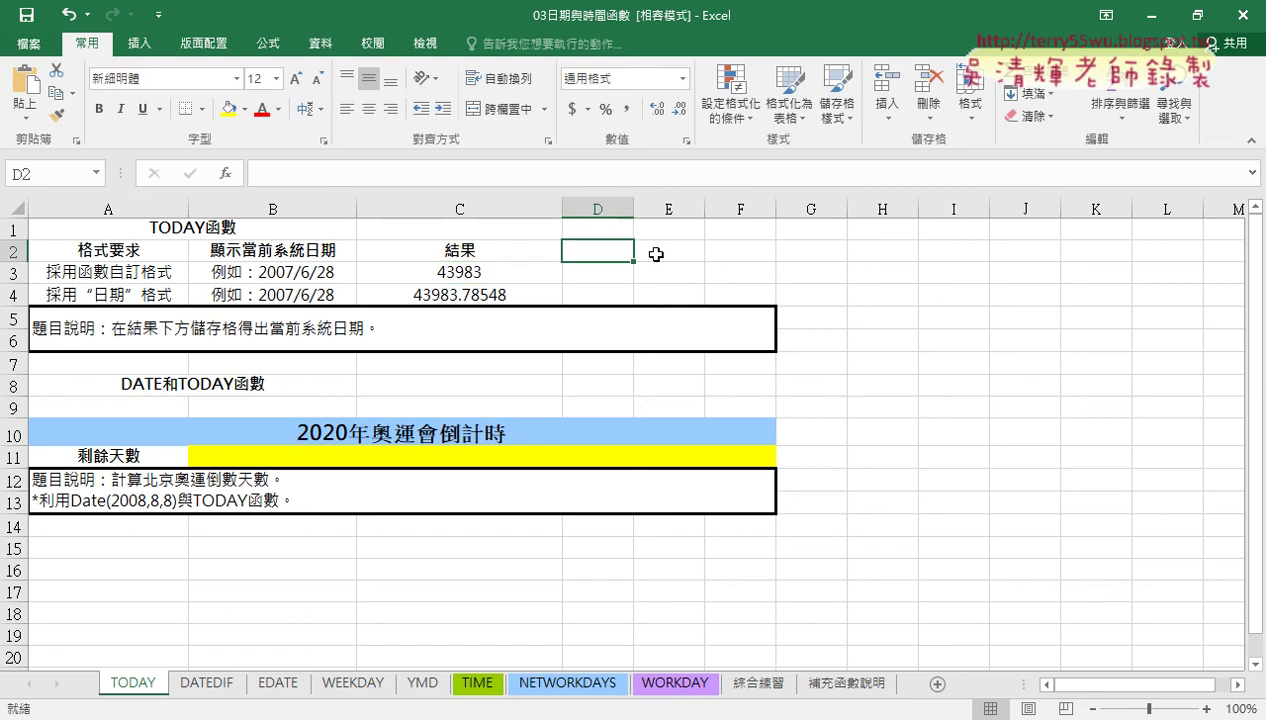
text(1900)
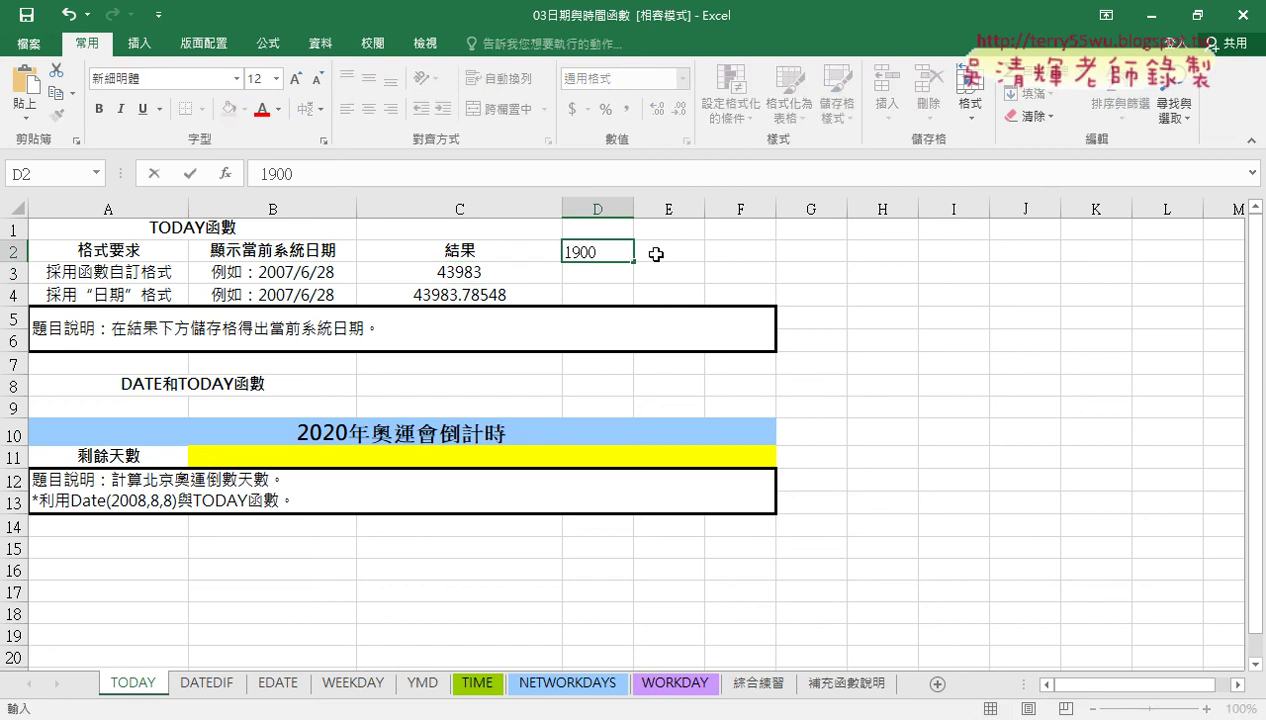
text(/1/1)
key(Return)
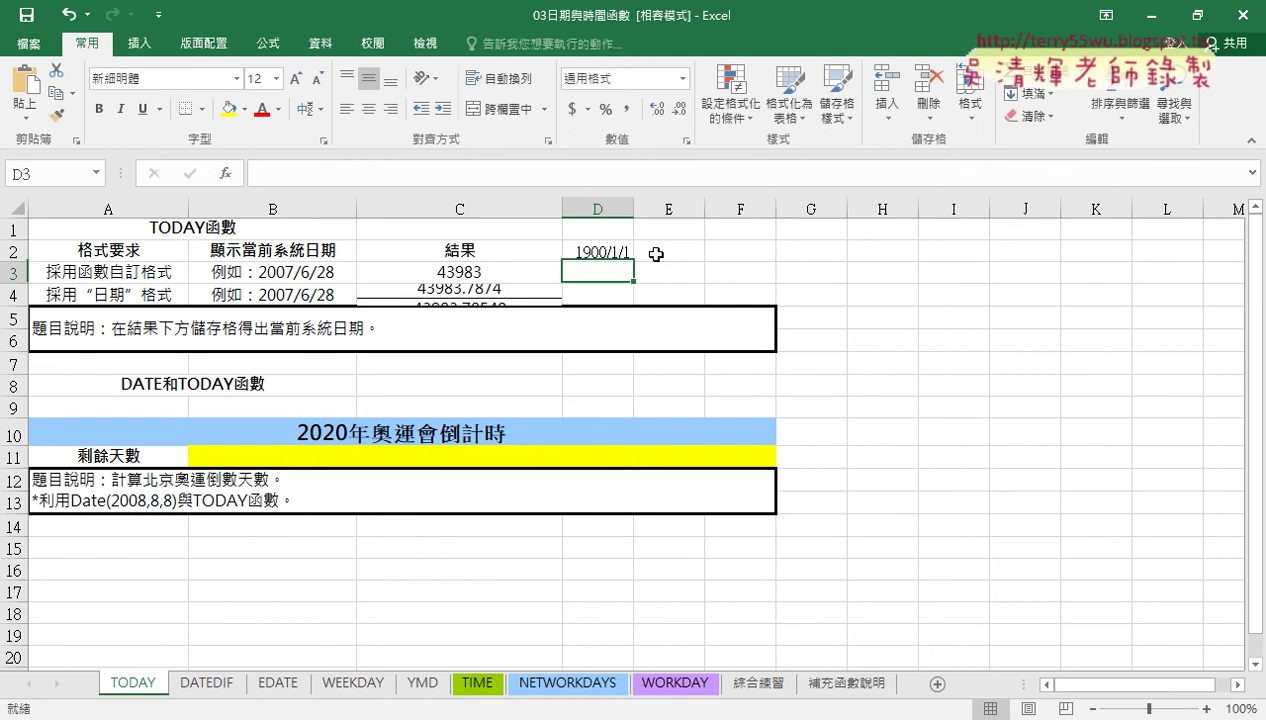
Step: Format D2 as General so it shows 1, then inspect C4's =NOW() formula
right_click(611, 252)
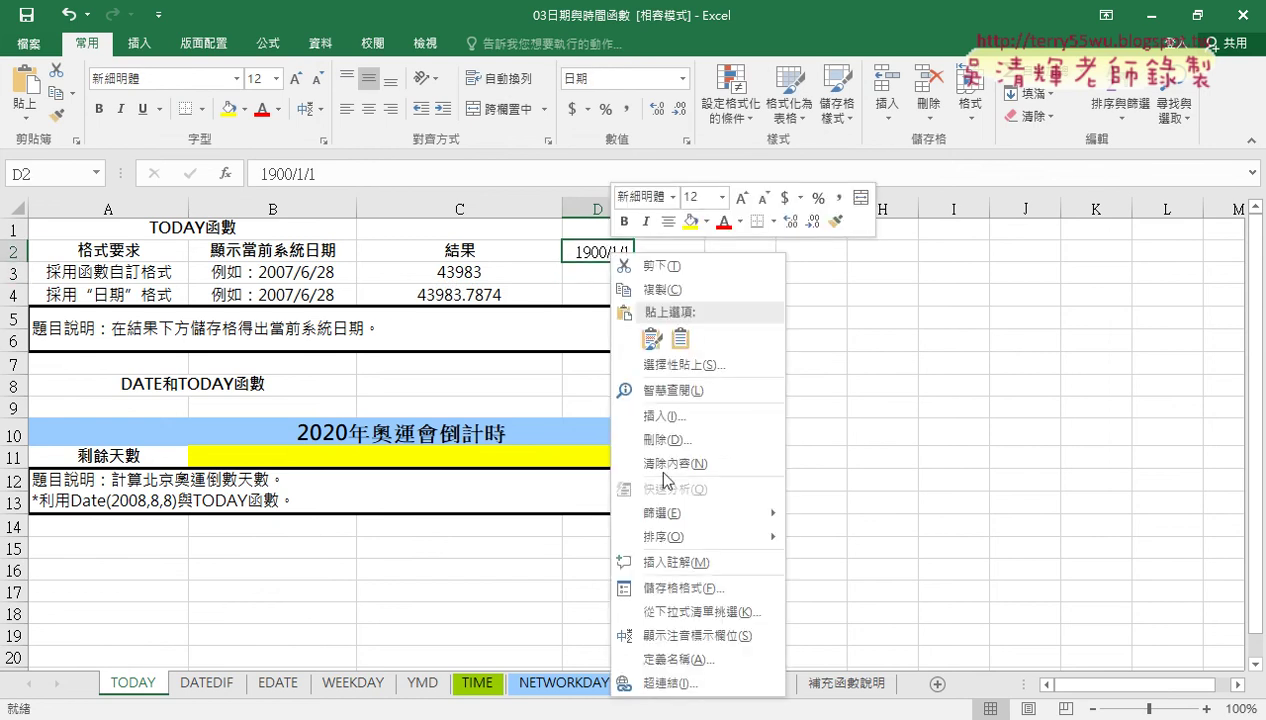
click(682, 588)
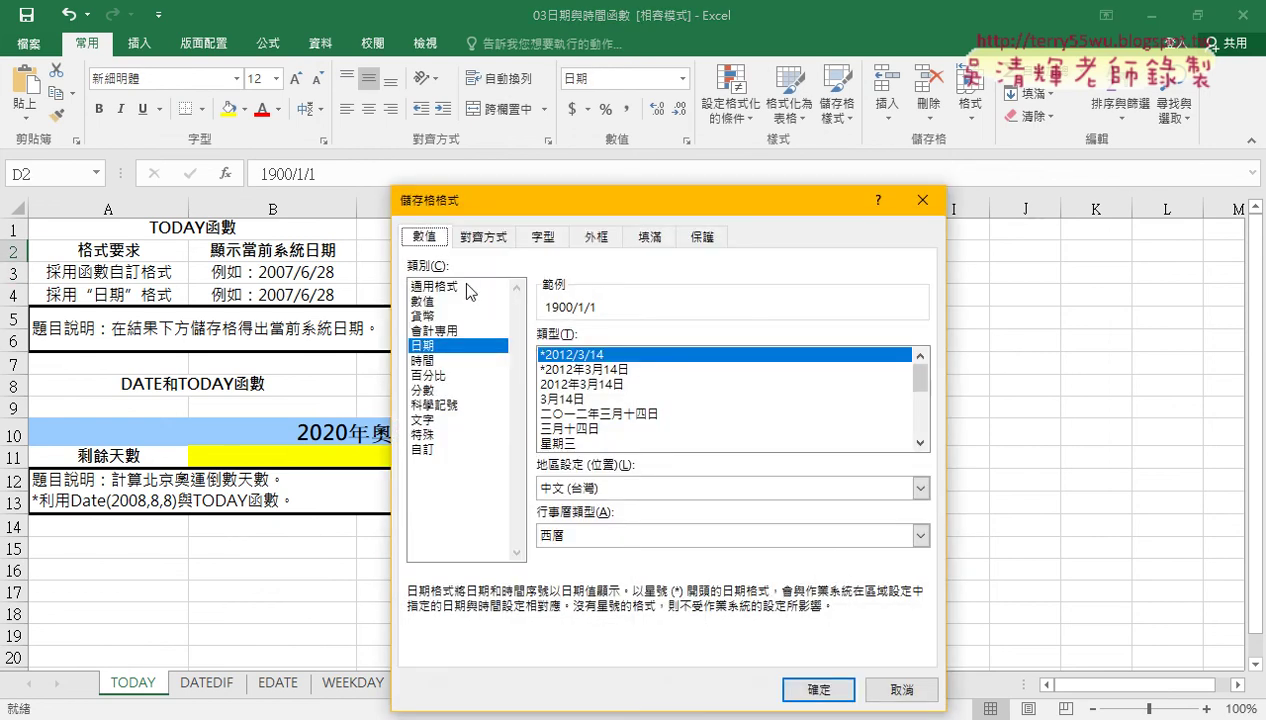
click(468, 287)
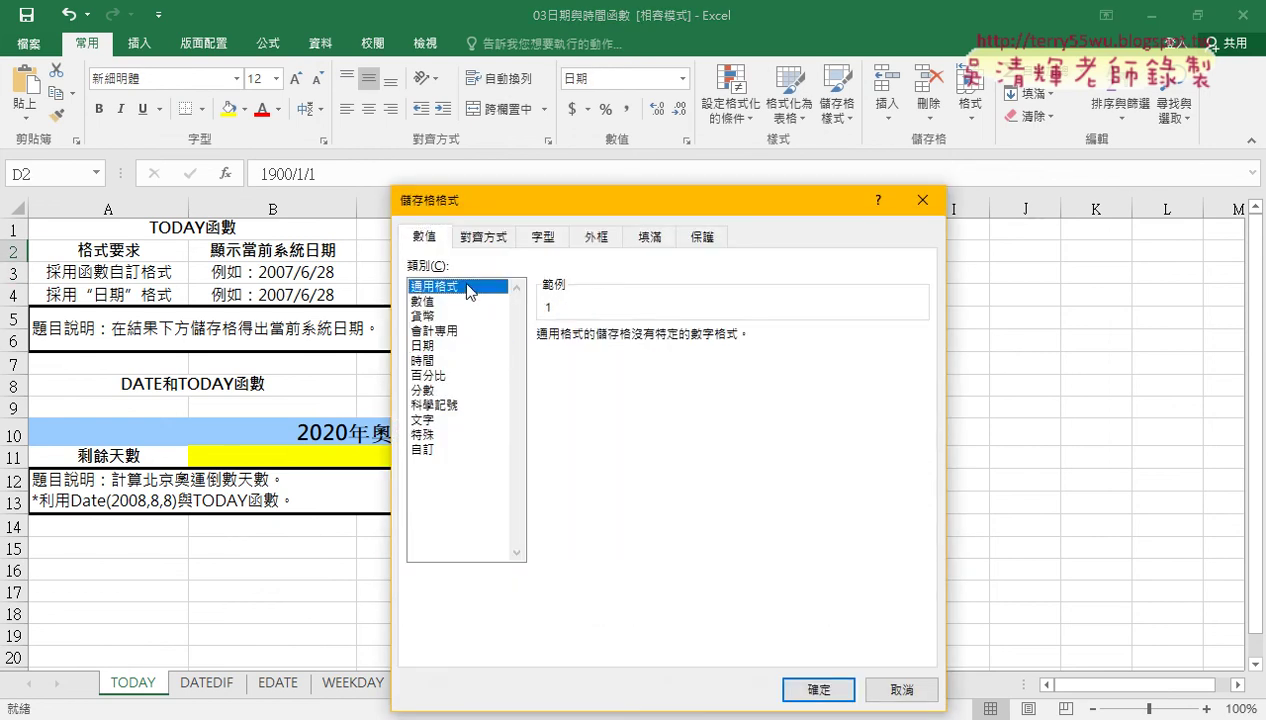
click(811, 690)
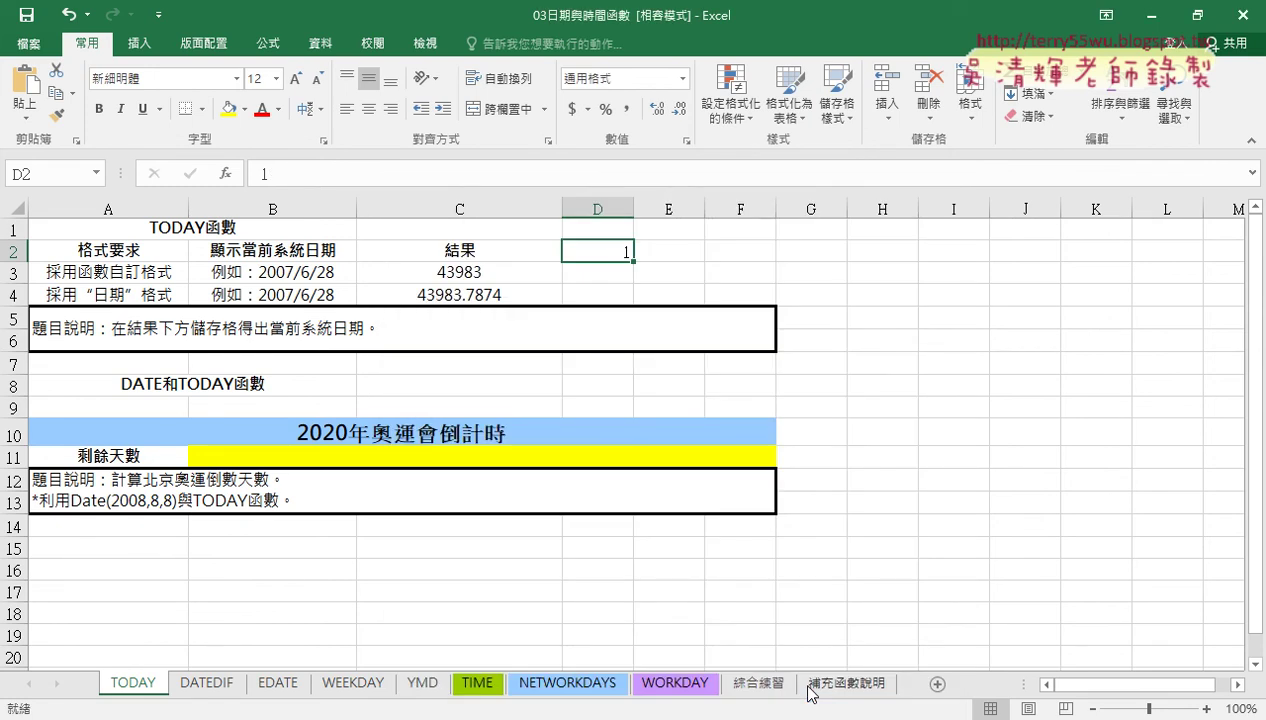
click(503, 298)
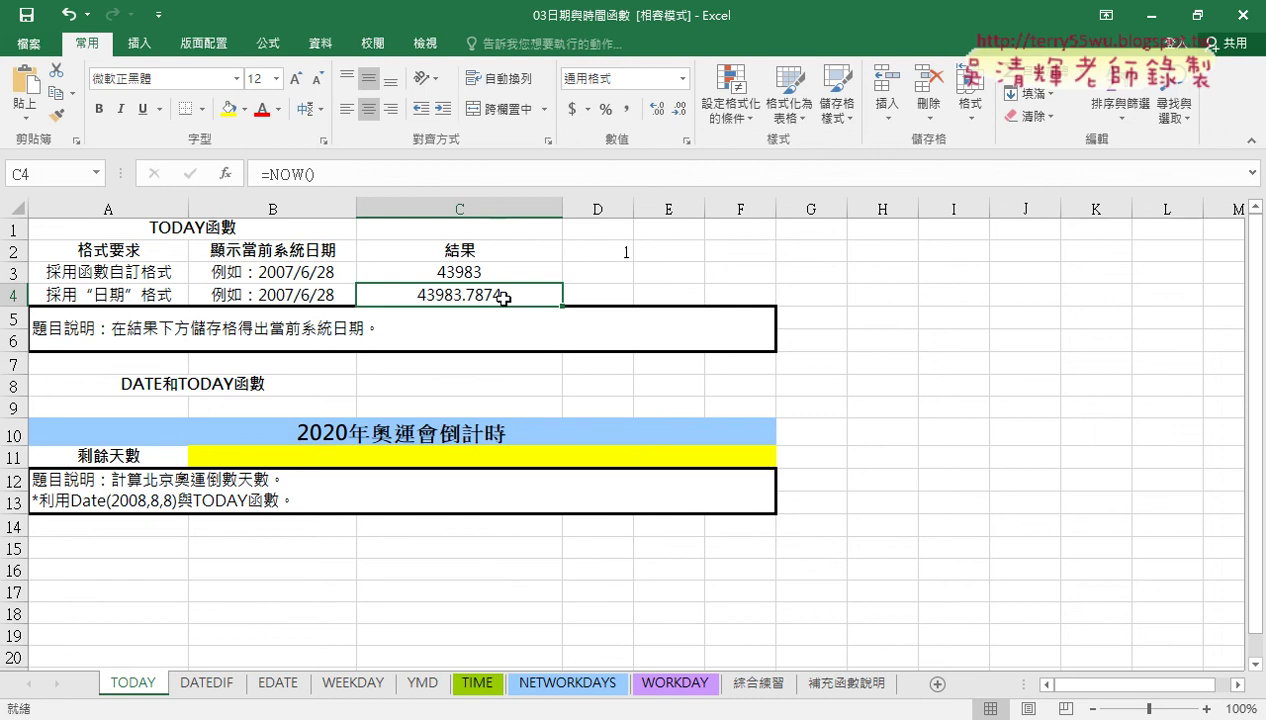
Step: Enter 0 in G1 and the date 3/24 in G2
click(818, 229)
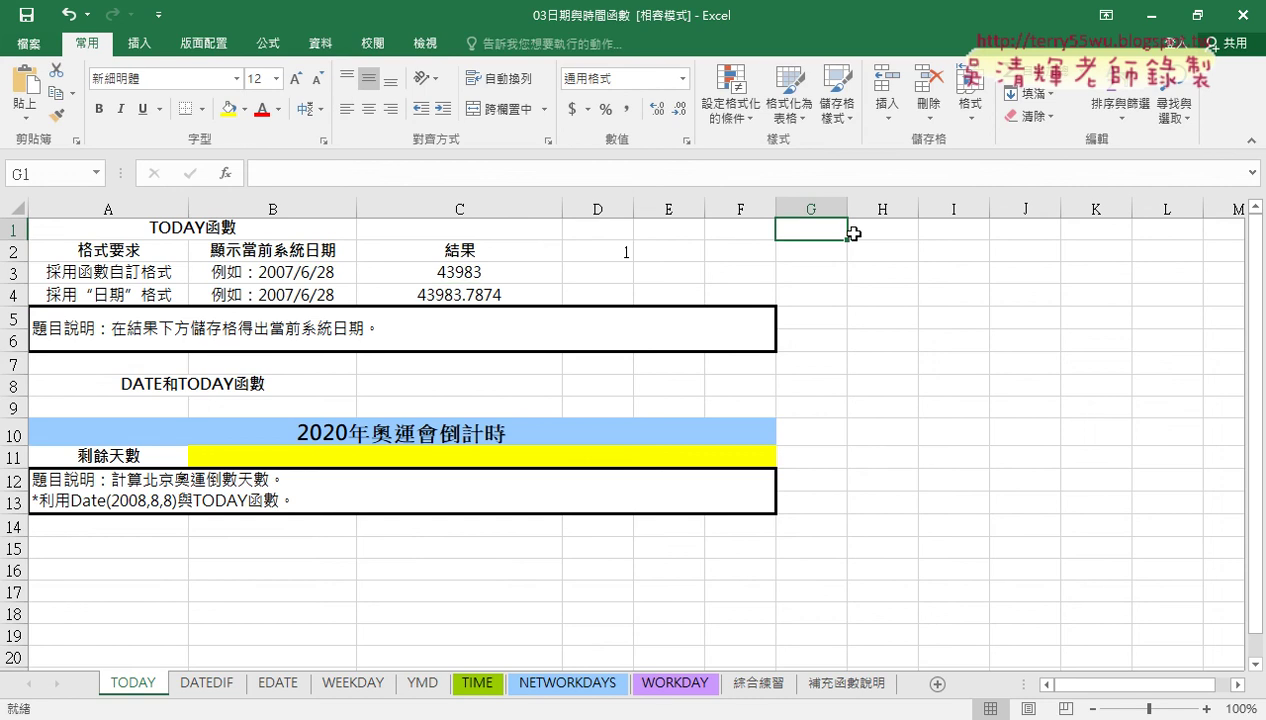
text(0)
key(Return)
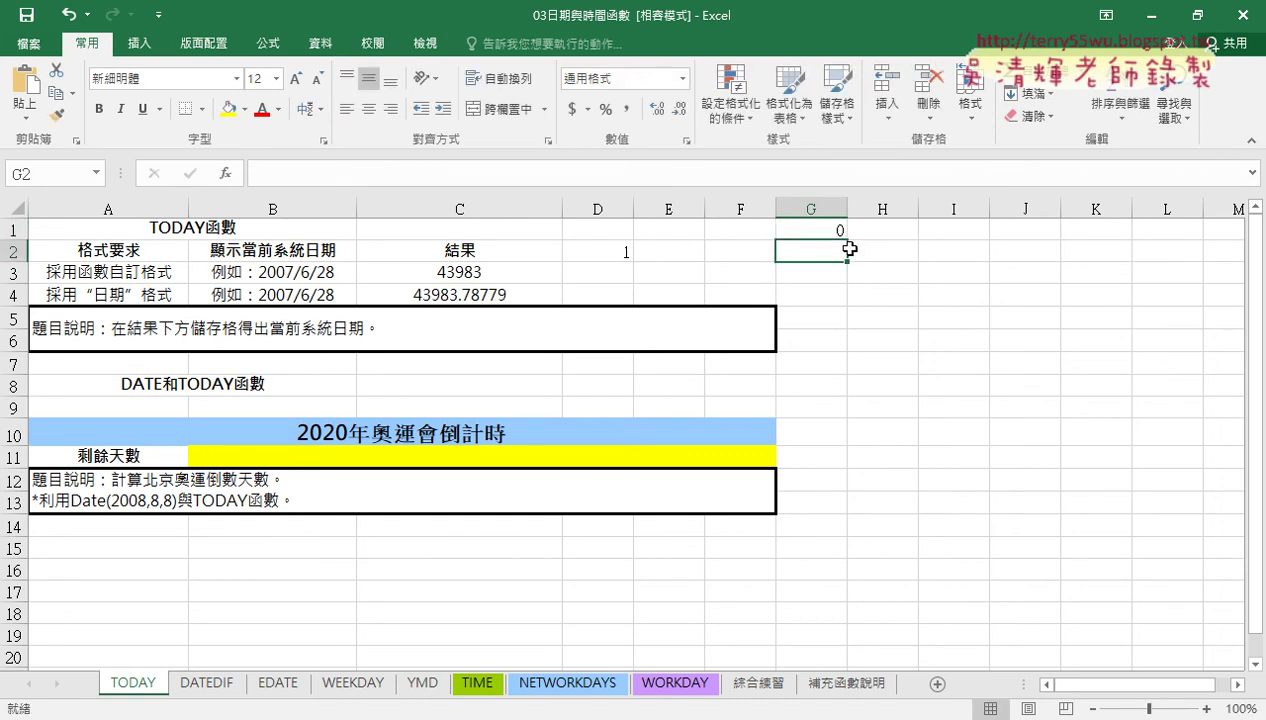
text(2)
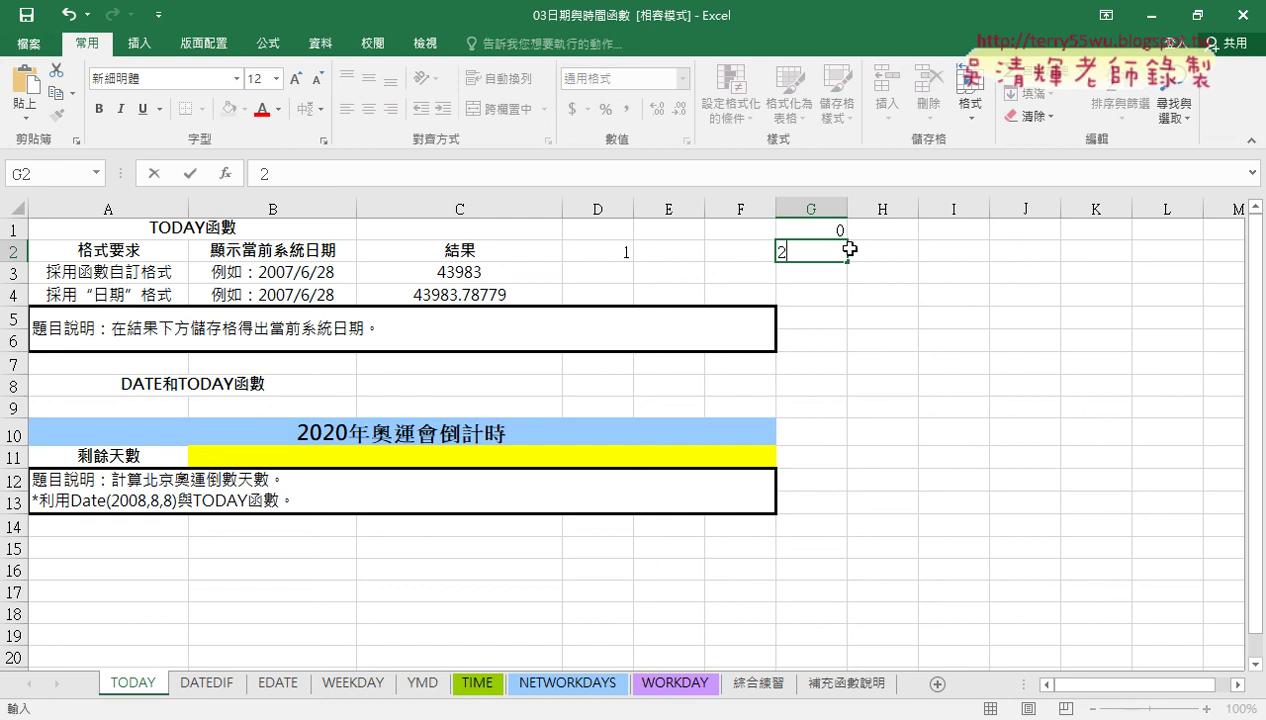
text(4)
key(BackSpace)
key(BackSpace)
text(3/2)
text(4)
key(Return)
Step: Format G2 as General to reveal serial 43914, then clear G2
click(848, 250)
right_click(848, 250)
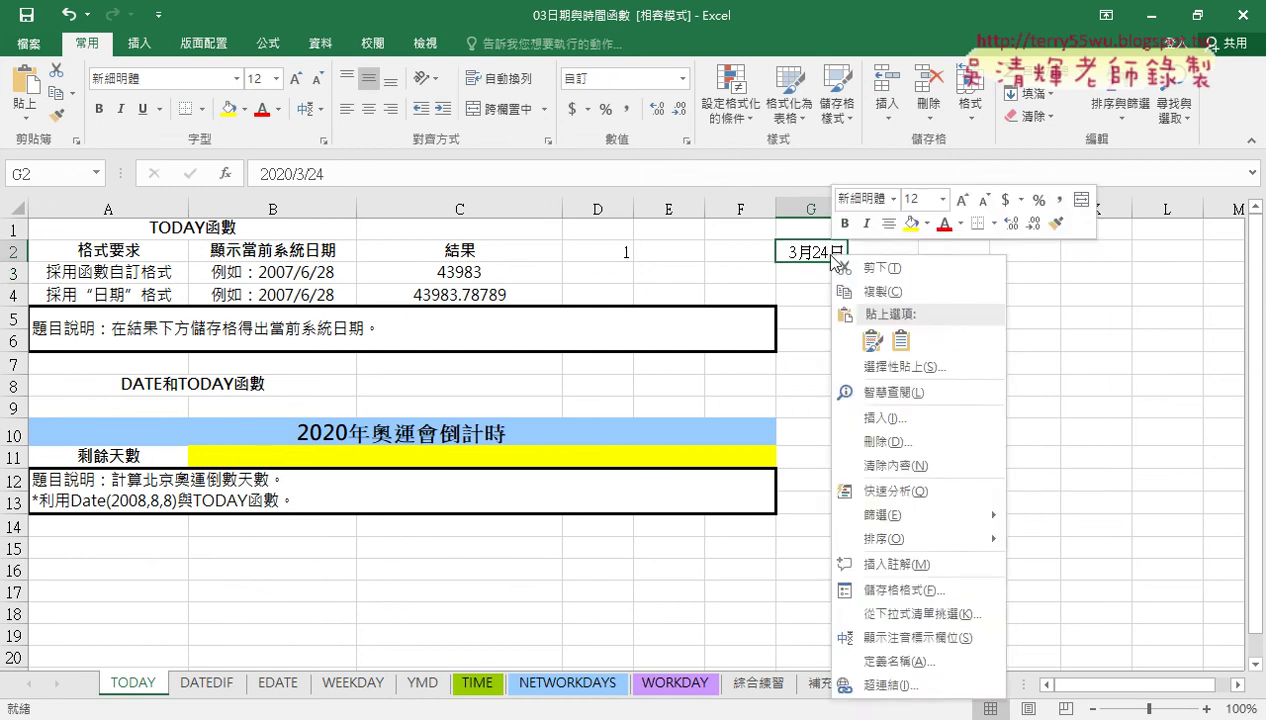
click(868, 585)
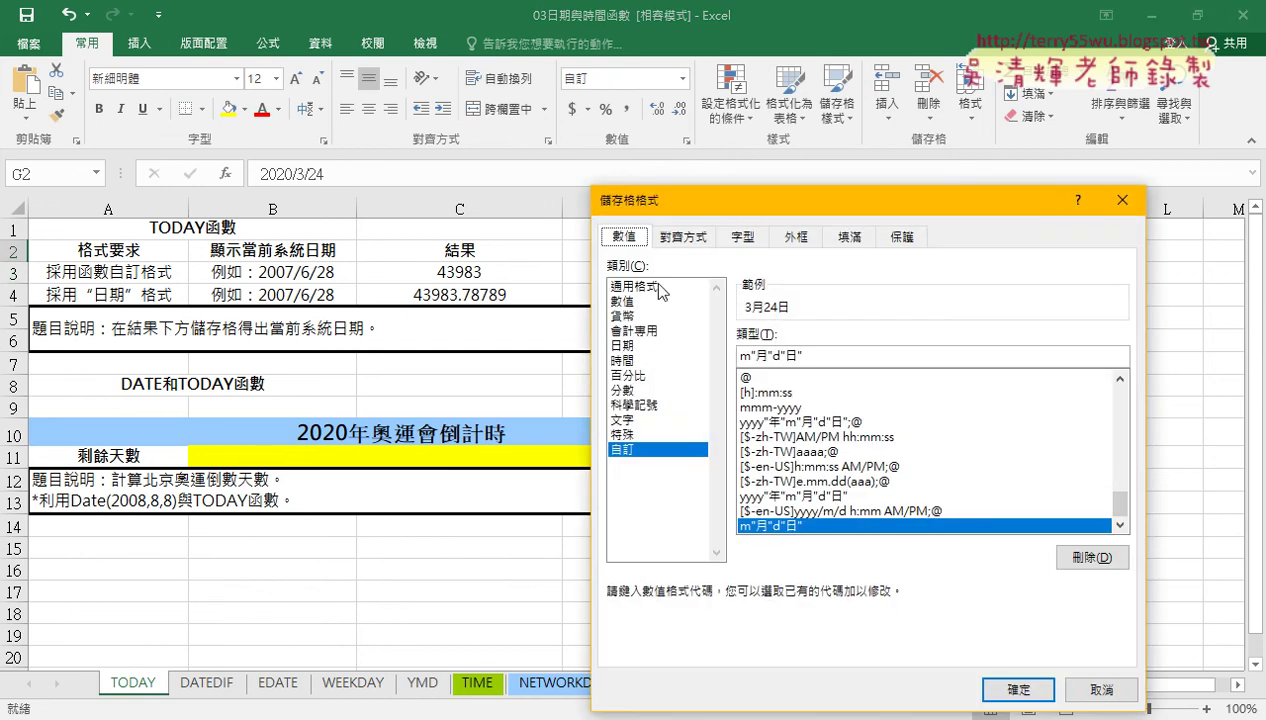
click(656, 287)
click(1000, 690)
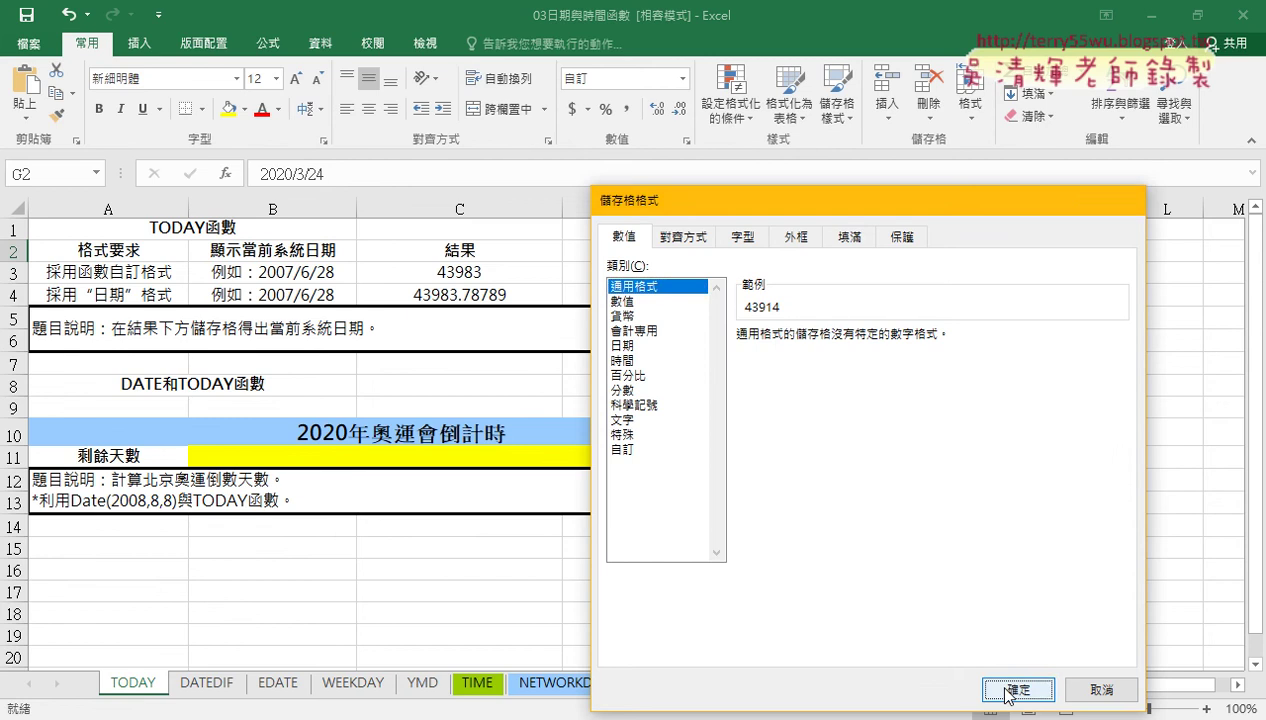
key(Delete)
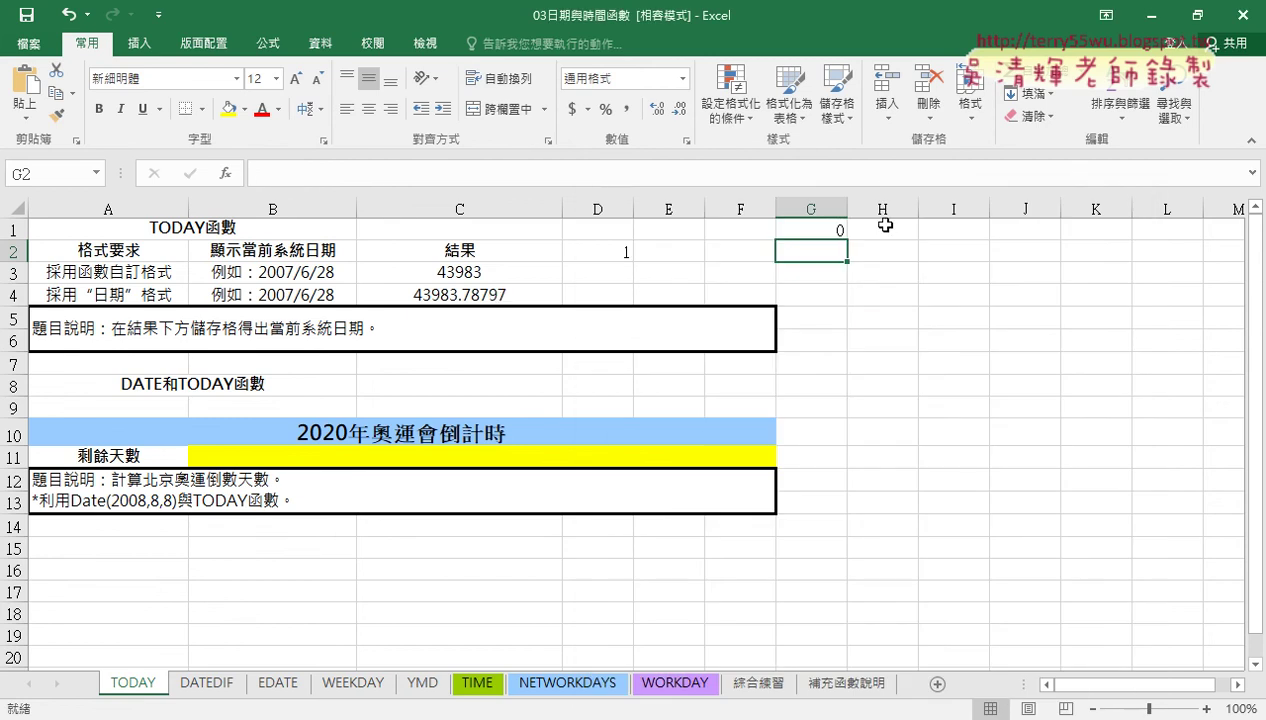
Step: Enter 0.125 in G2, correcting the mistyped 0.0125
text(0.)
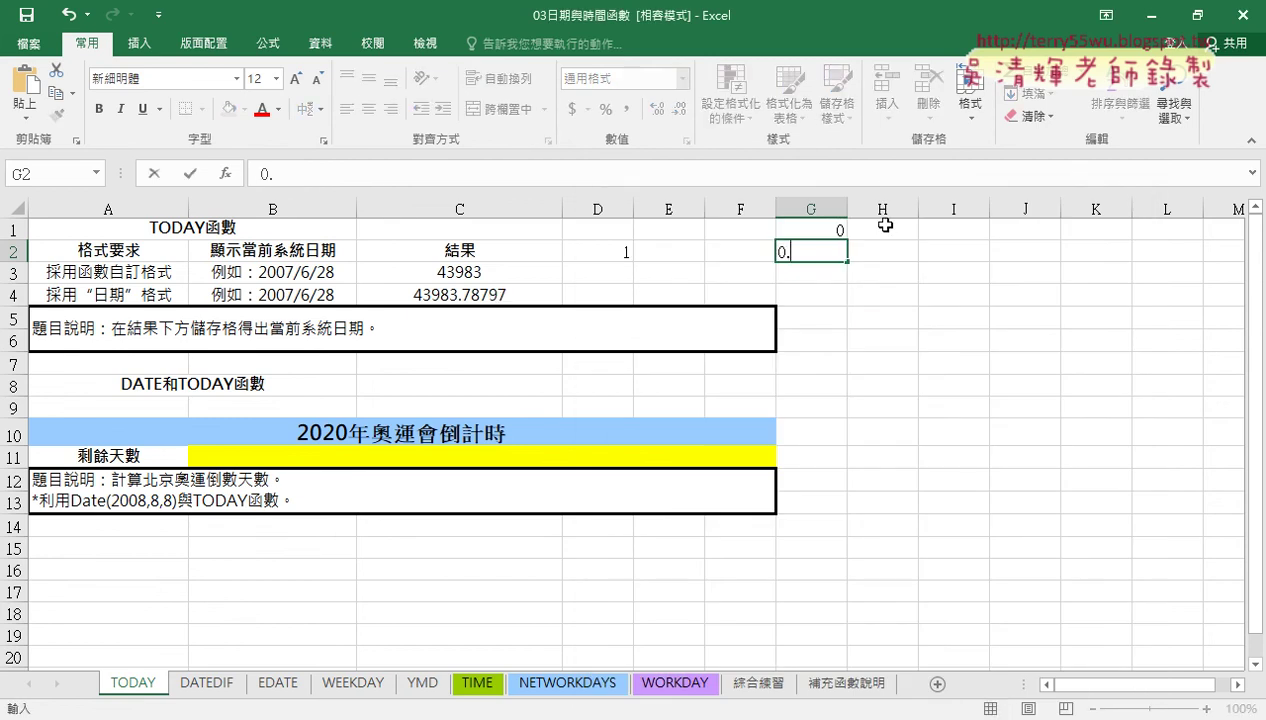
text(0125)
key(Return)
mouse_move(825, 235)
mouse_down()
mouse_move(839, 260)
mouse_move(851, 413)
mouse_up()
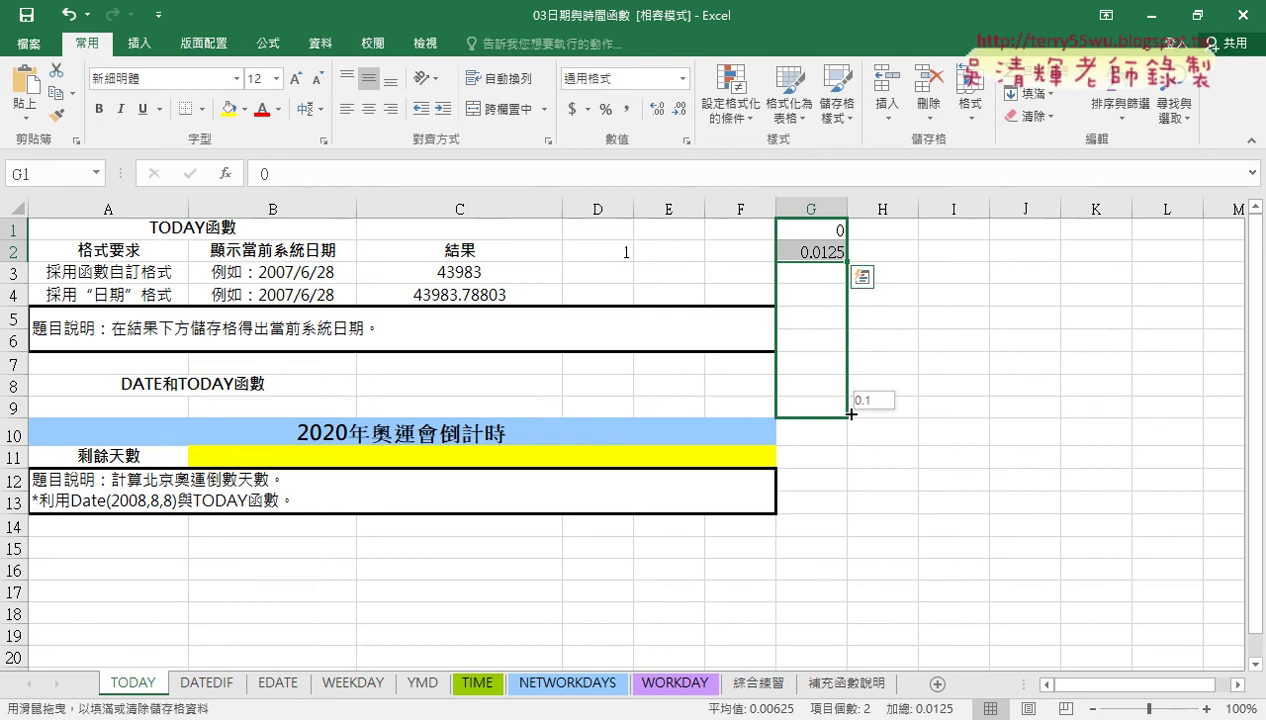
drag(851, 413, 848, 260)
click(820, 254)
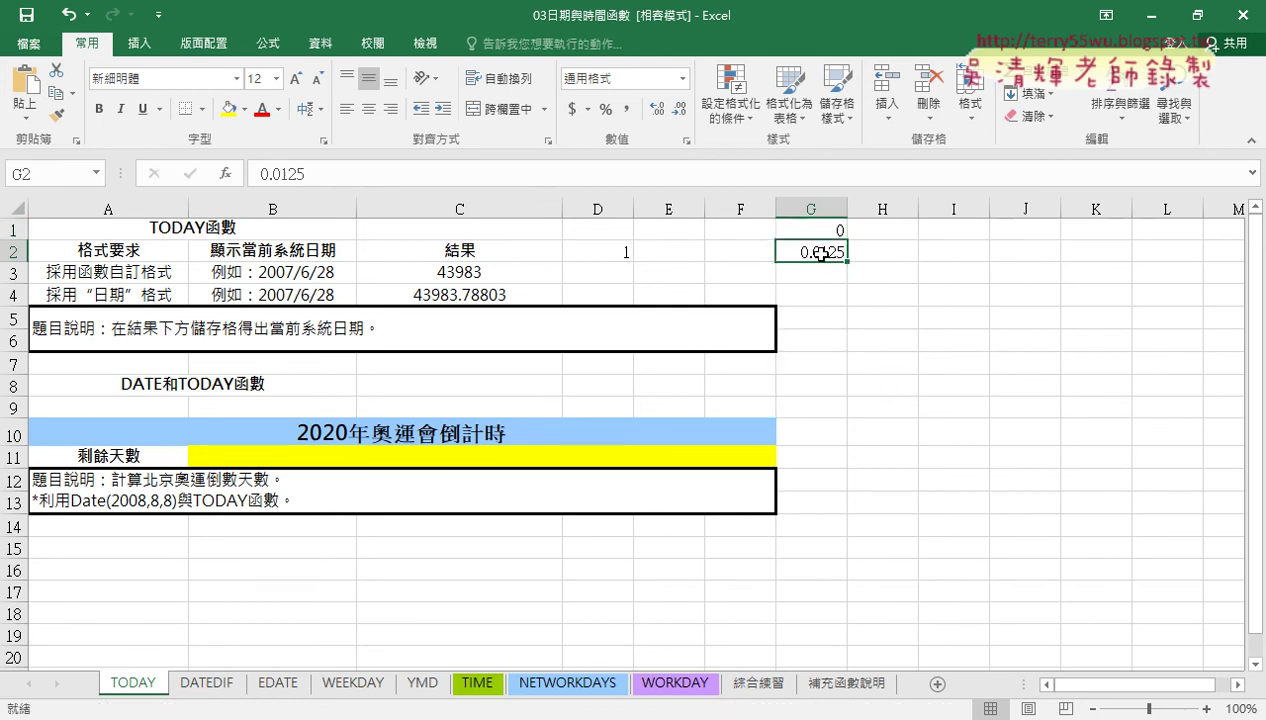
double_click(820, 254)
key(BackSpace)
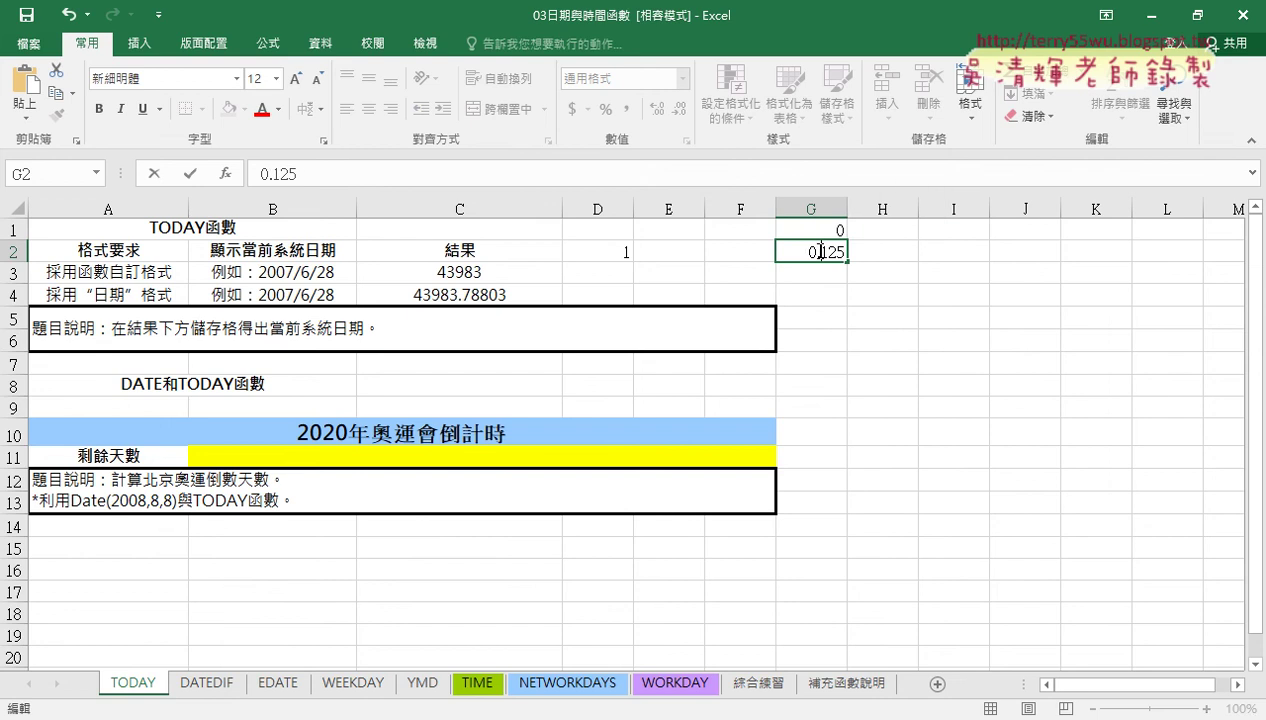
click(907, 297)
Step: Fill the 0, 0.125 series from G1 down through G9
drag(822, 229, 835, 251)
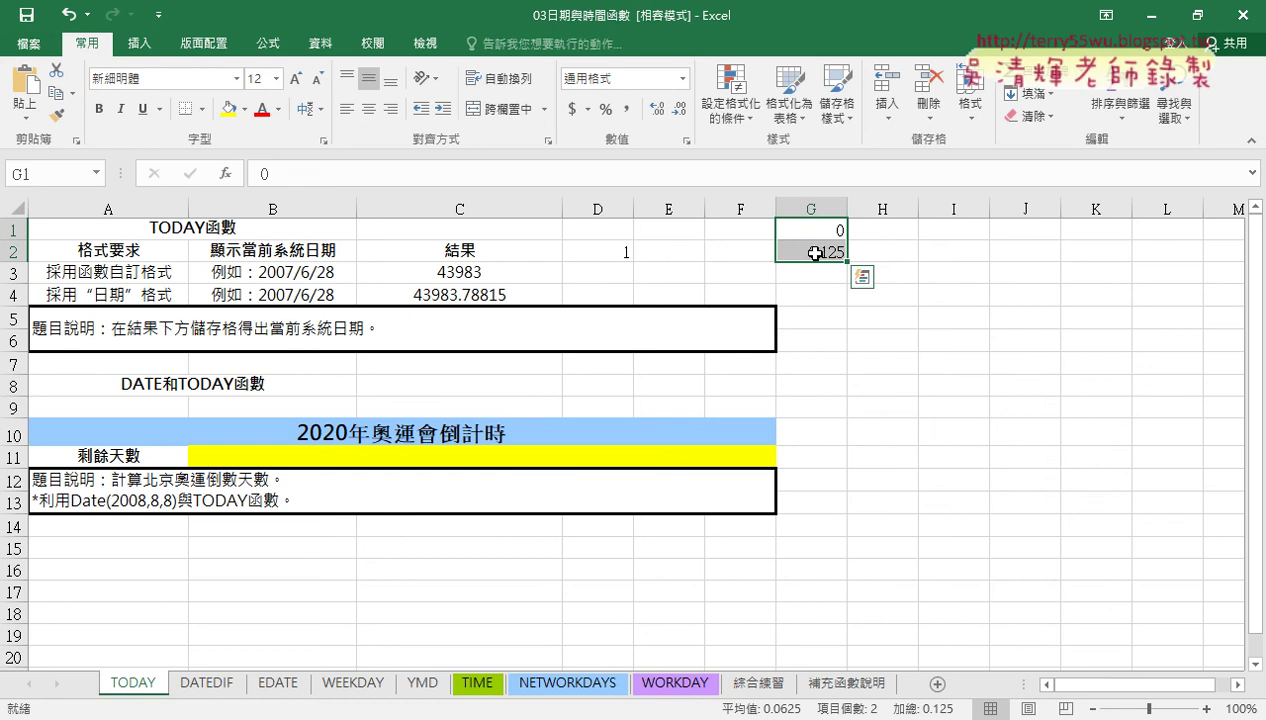
mouse_move(819, 229)
mouse_down()
mouse_move(814, 252)
mouse_move(846, 313)
mouse_move(846, 412)
mouse_up()
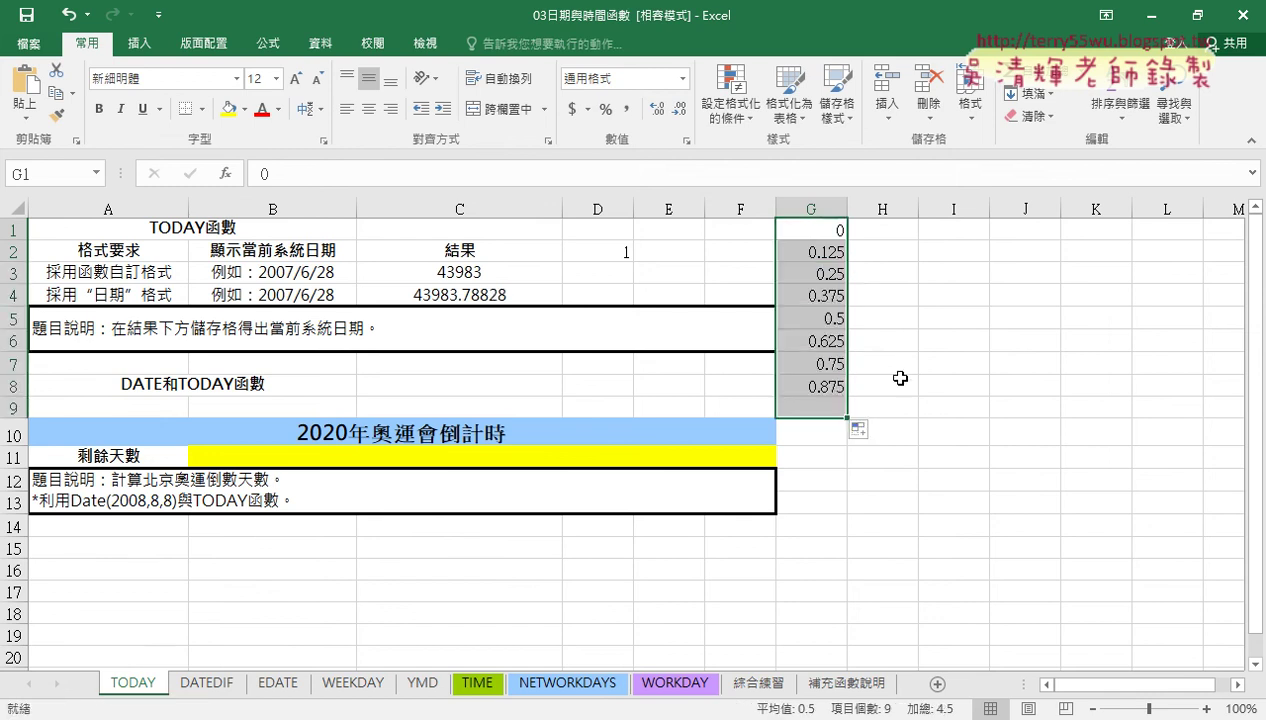
right_click(837, 243)
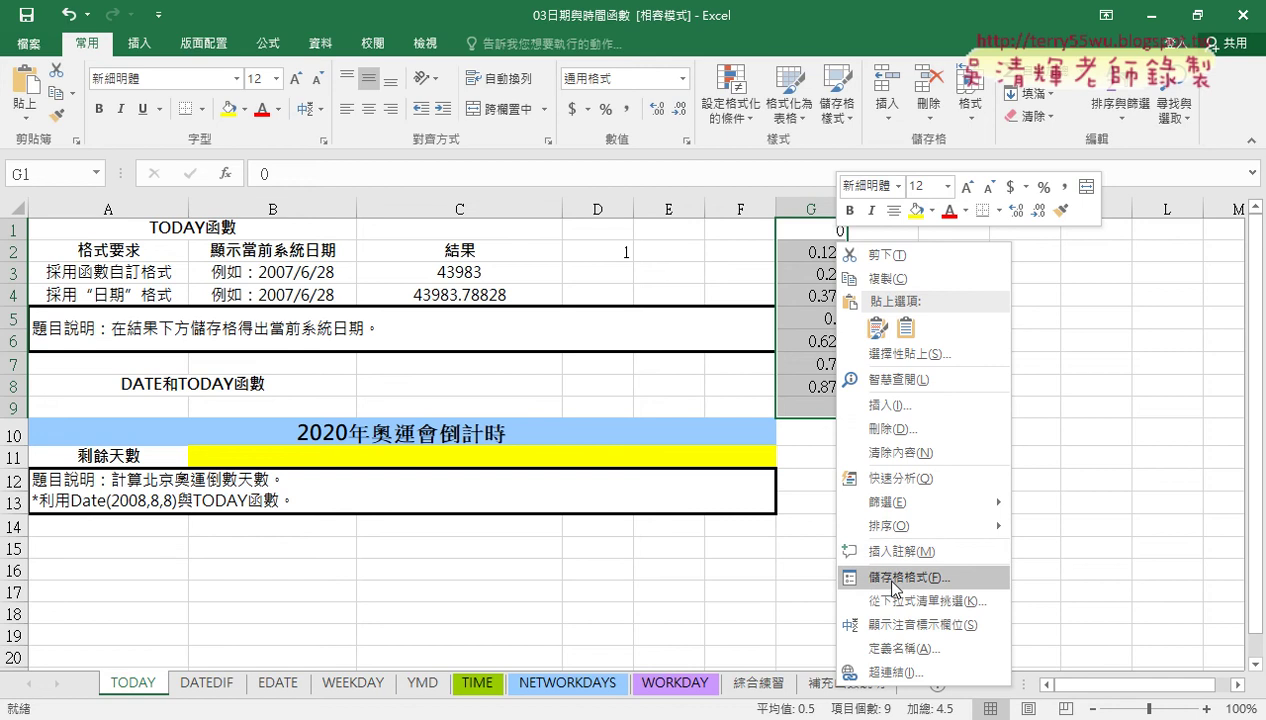
Step: Format G1:G9 with the 1:30 PM time style
click(895, 577)
drag(822, 206, 1059, 160)
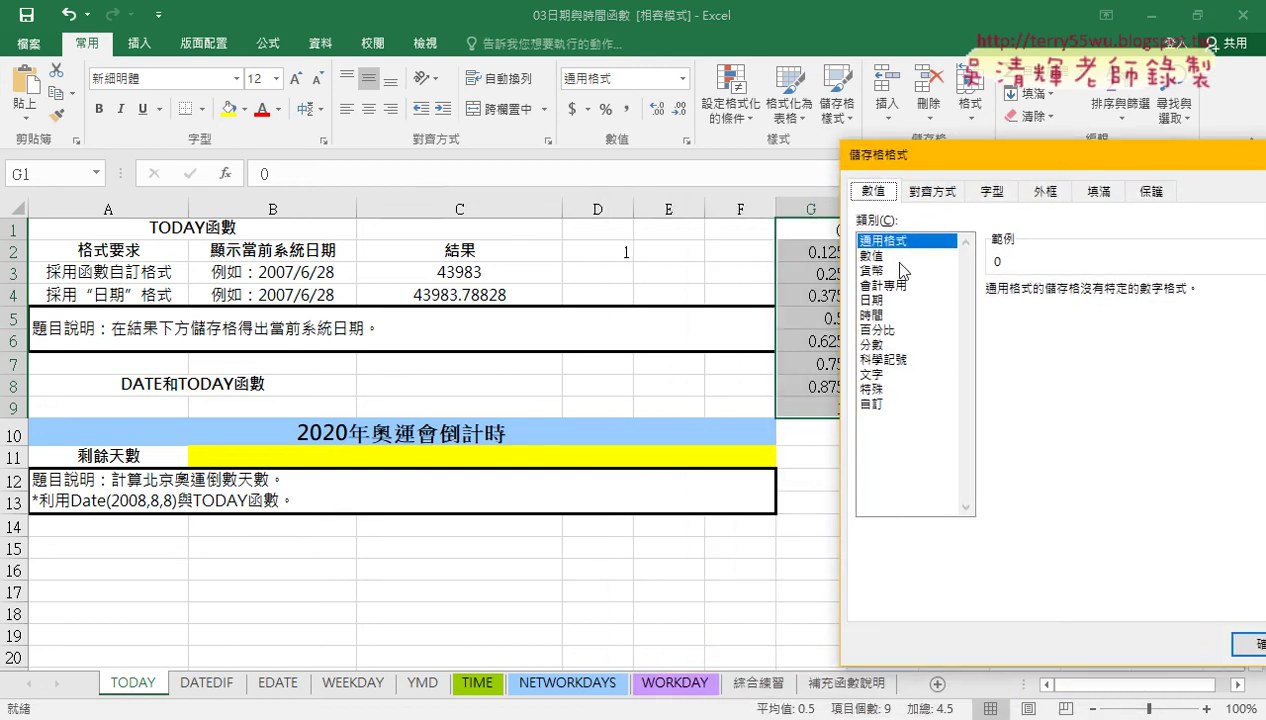
click(876, 315)
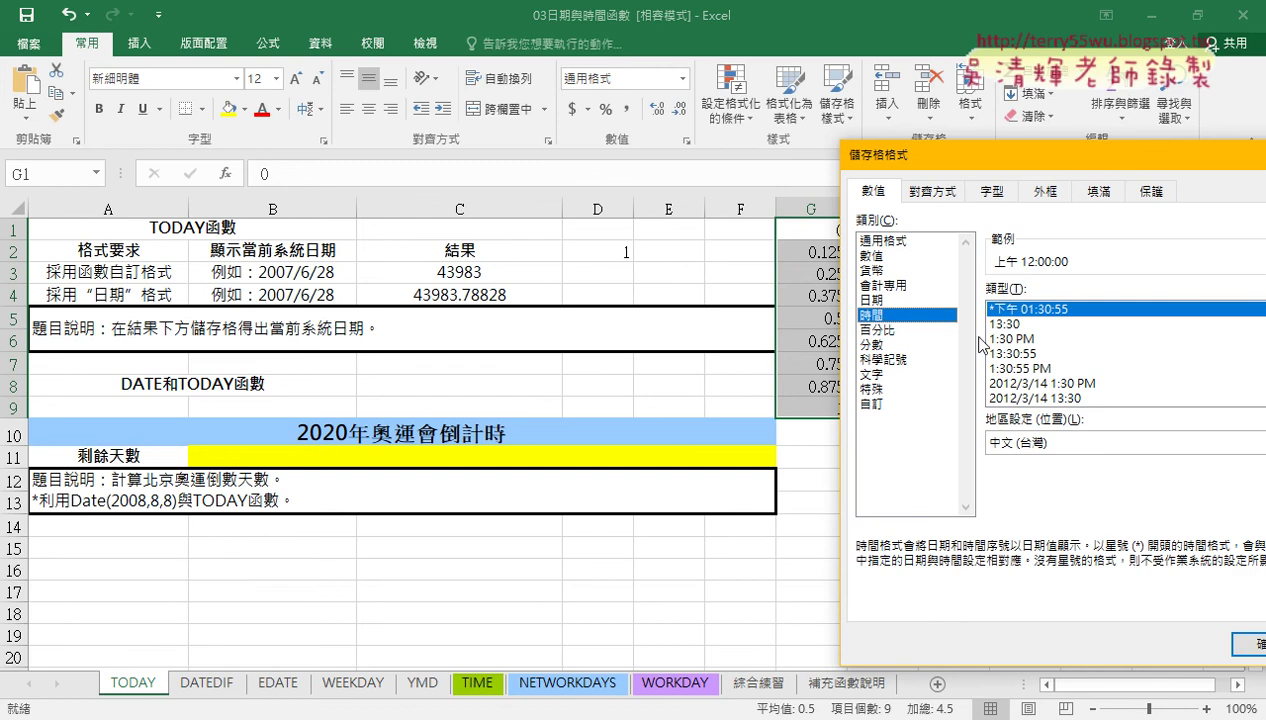
click(1039, 339)
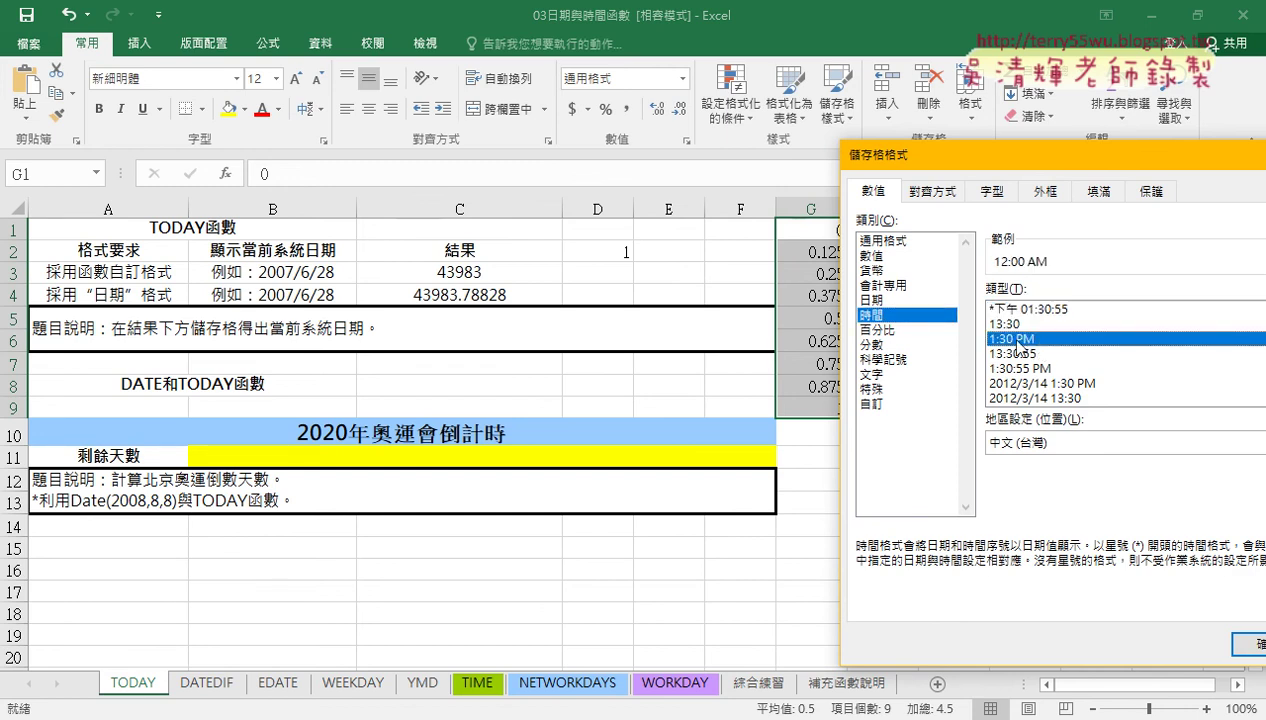
click(1240, 640)
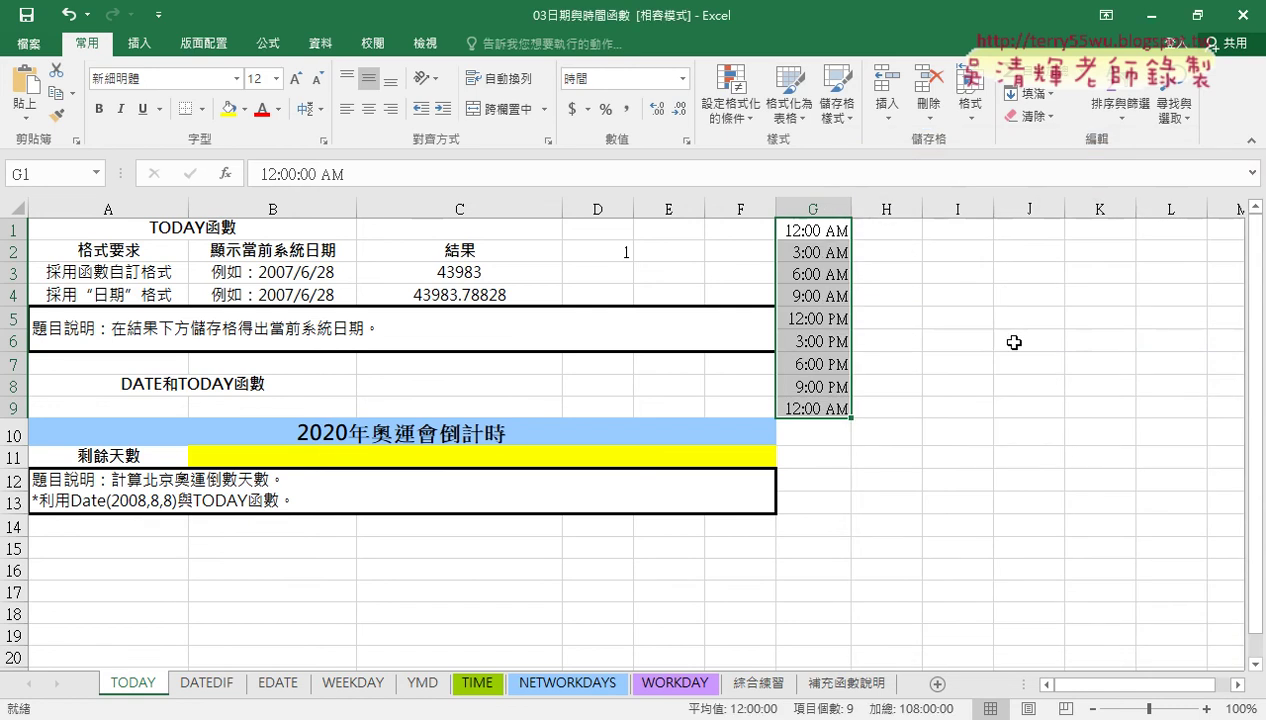
Step: Step through the times in G1 to G6, then select all of column G
click(814, 229)
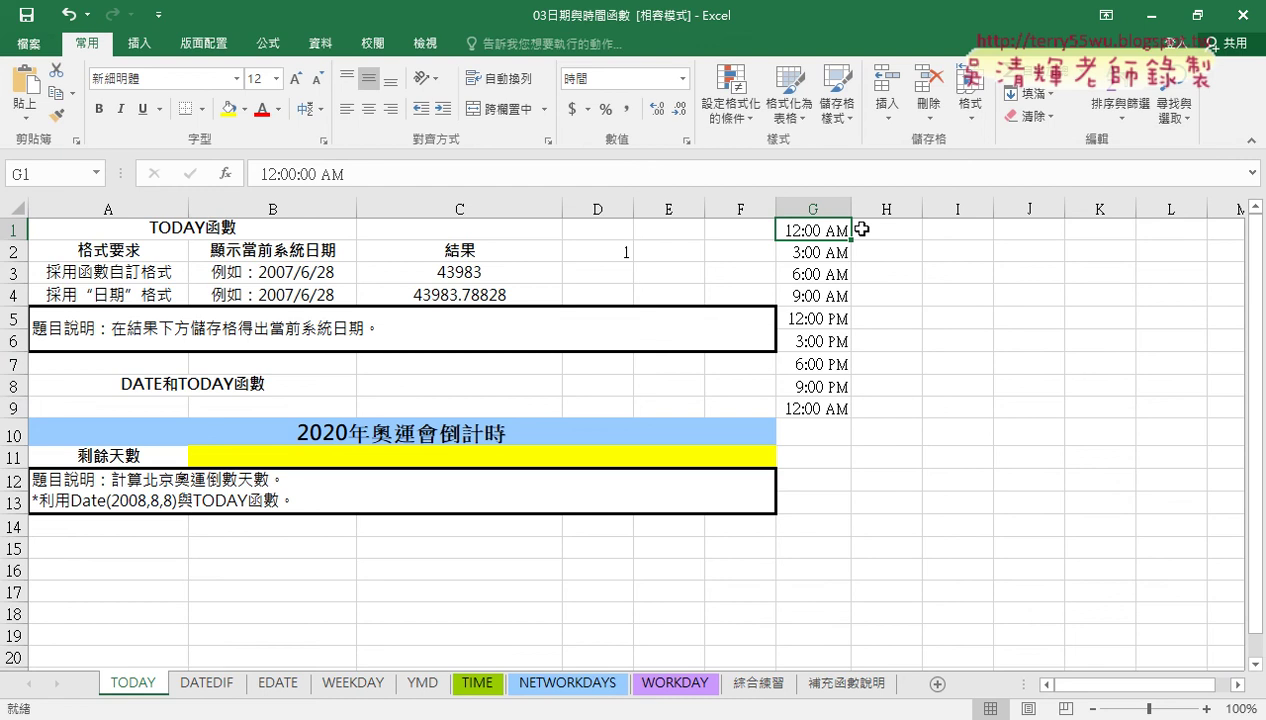
click(816, 250)
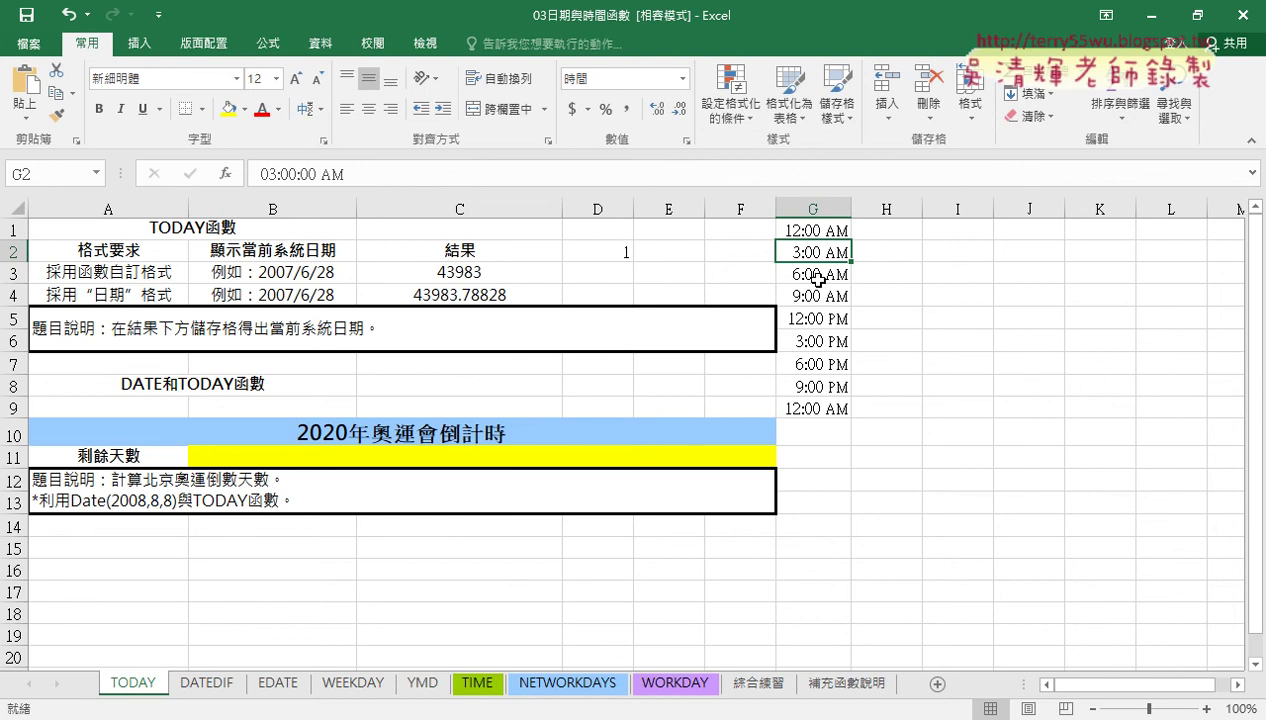
click(816, 275)
click(817, 297)
click(816, 319)
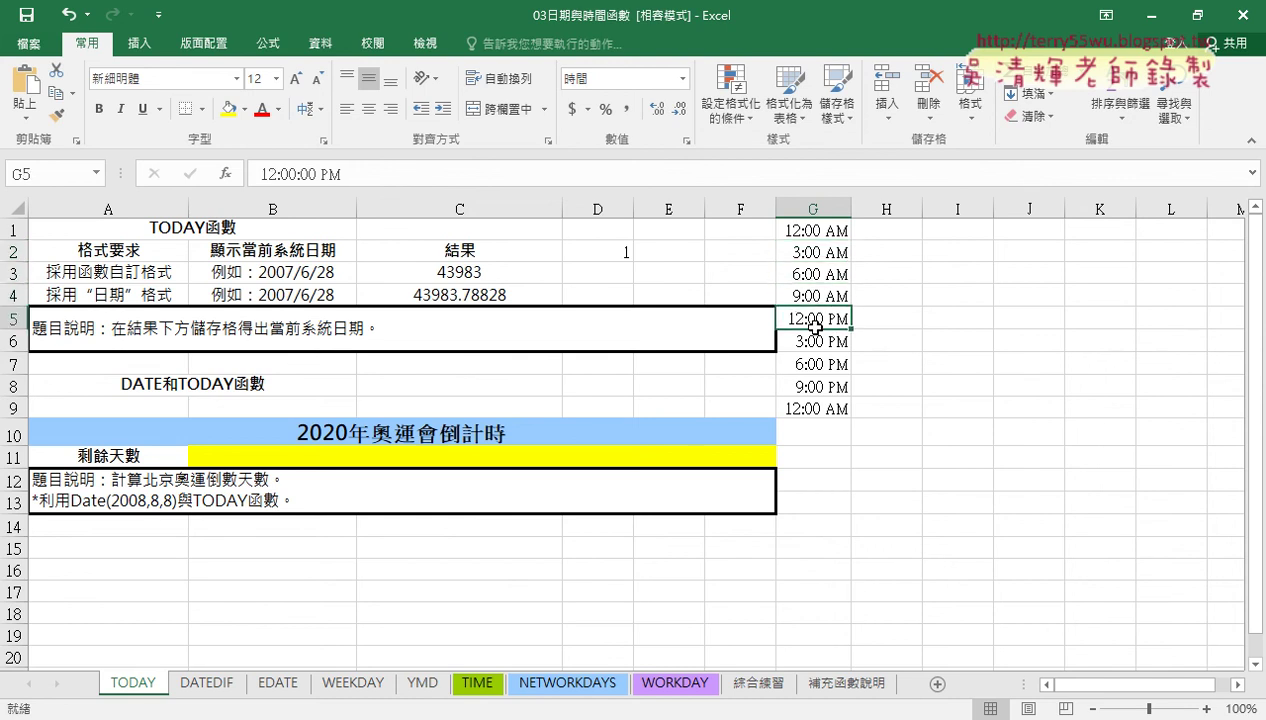
click(816, 342)
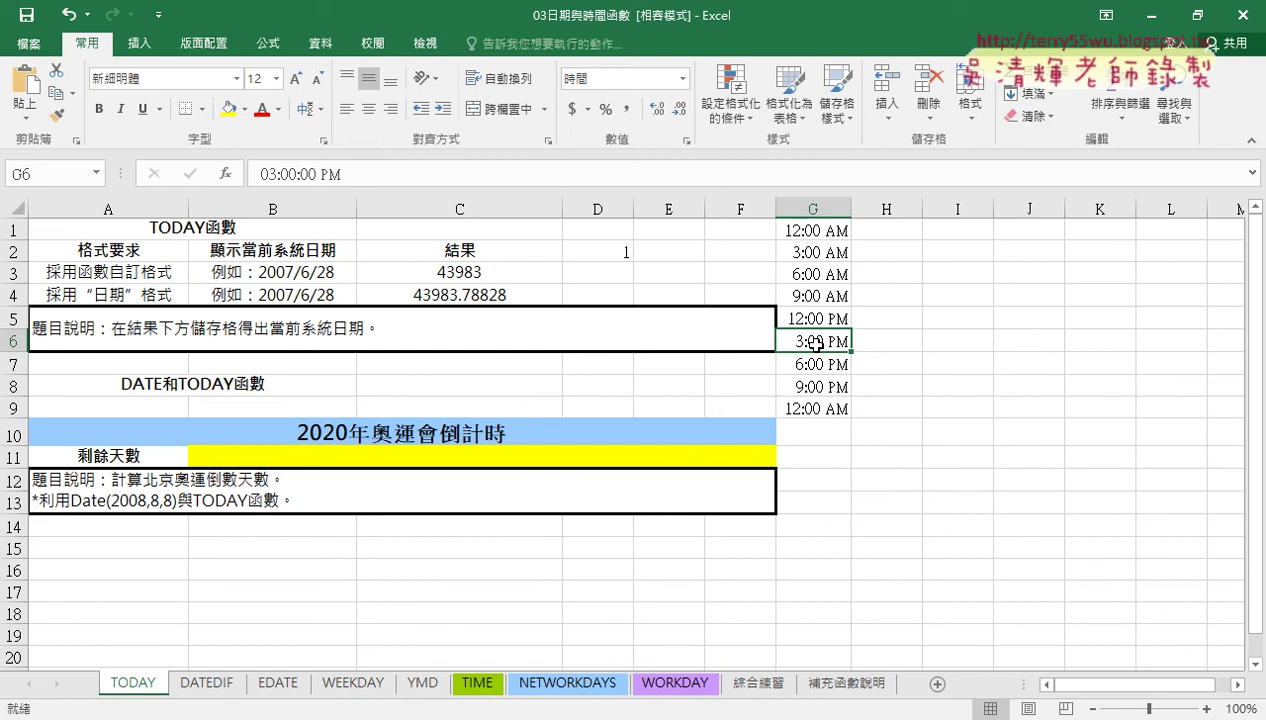
click(812, 206)
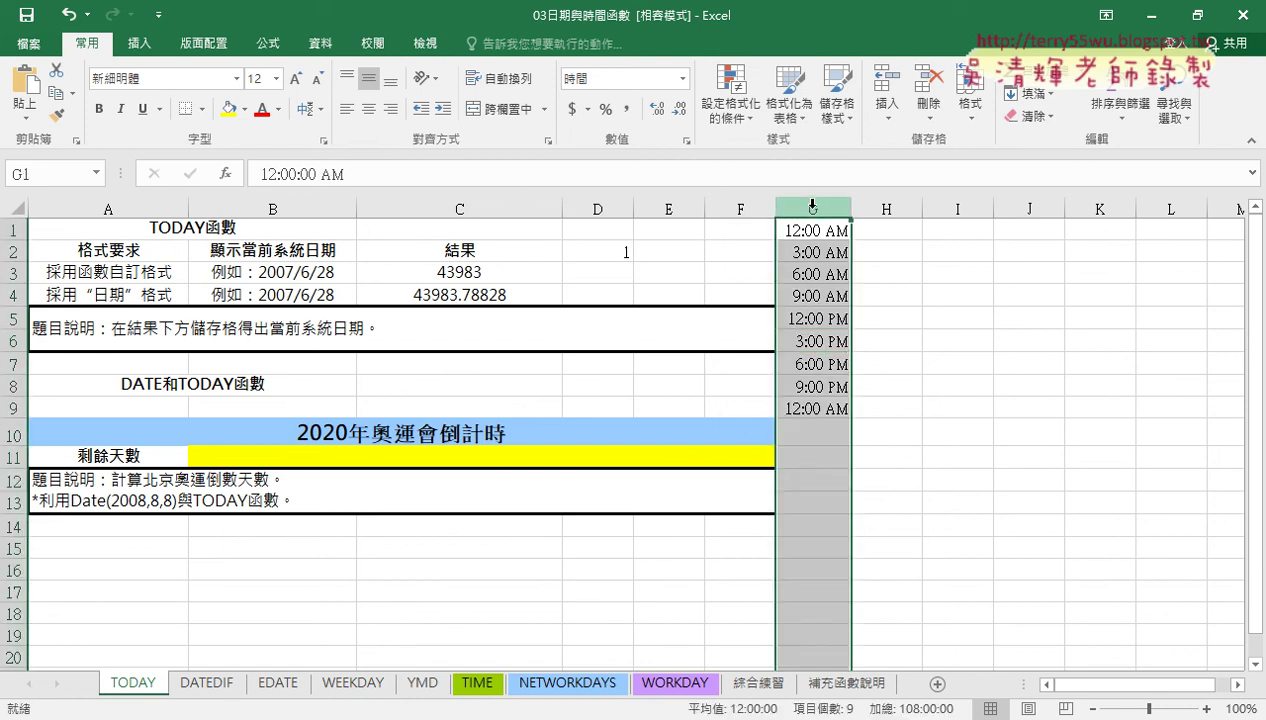
Step: Delete column G's times, select C3:C4, and glance at the 綜合練習 sheet before returning to TODAY
key(Delete)
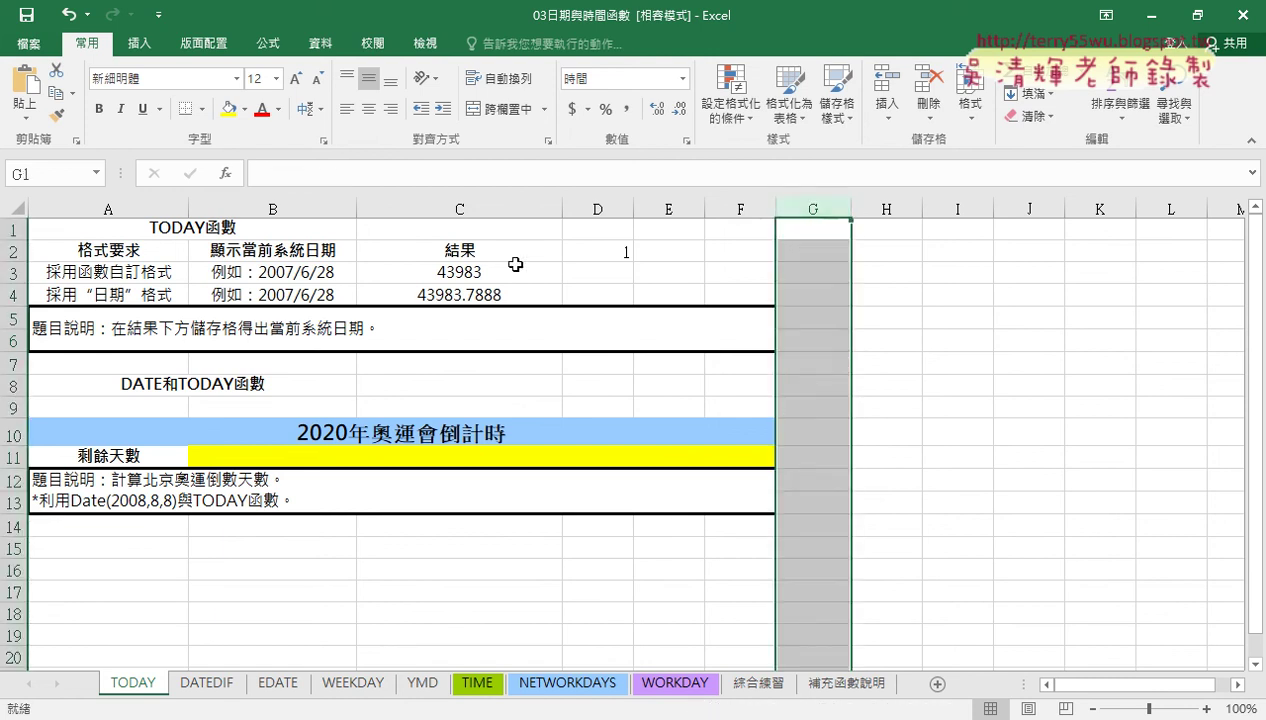
drag(479, 270, 483, 291)
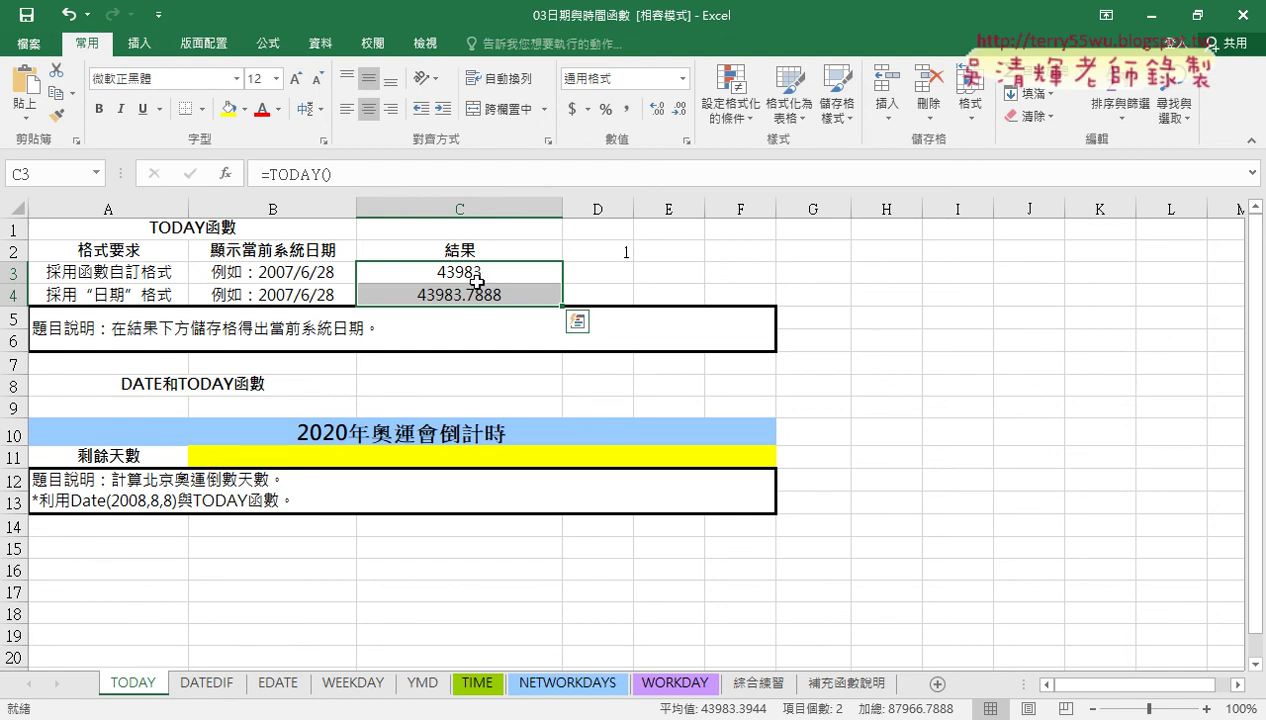
click(765, 684)
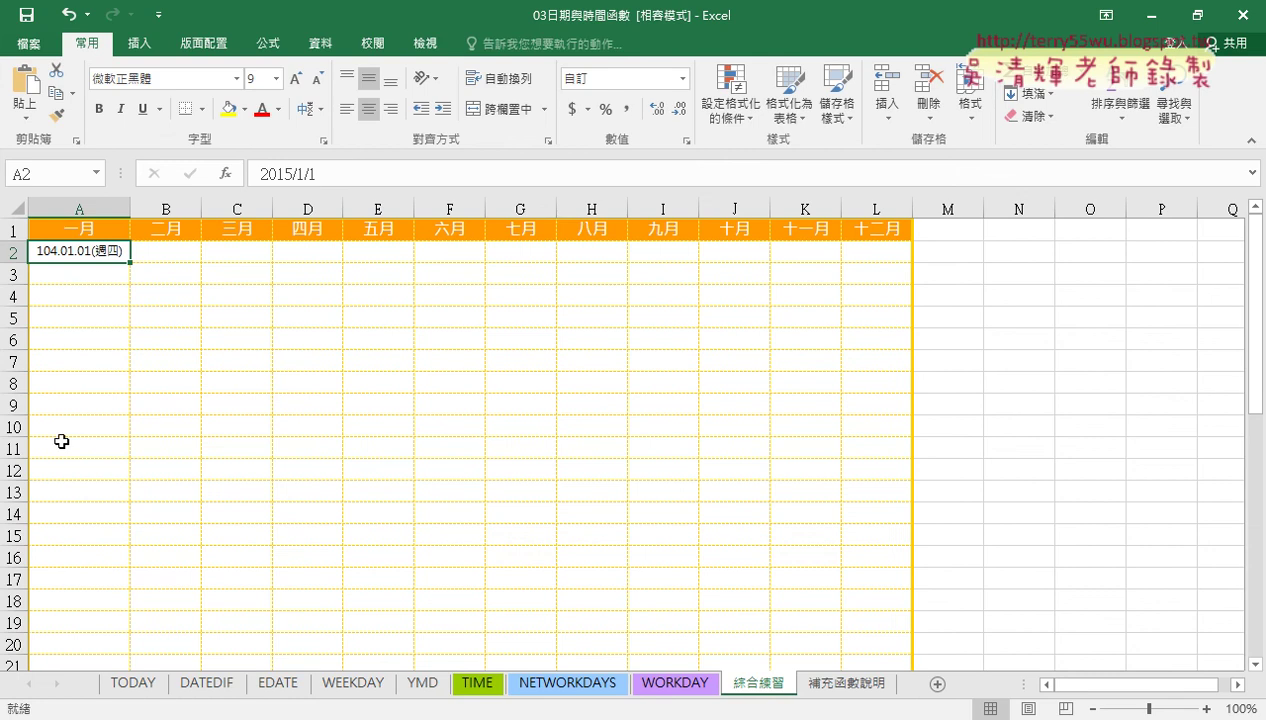
click(130, 684)
Step: Open 儲存格格式 for C3:C4 on 日期 and show the 行事曆類型 list, marking 中華民國曆
right_click(465, 287)
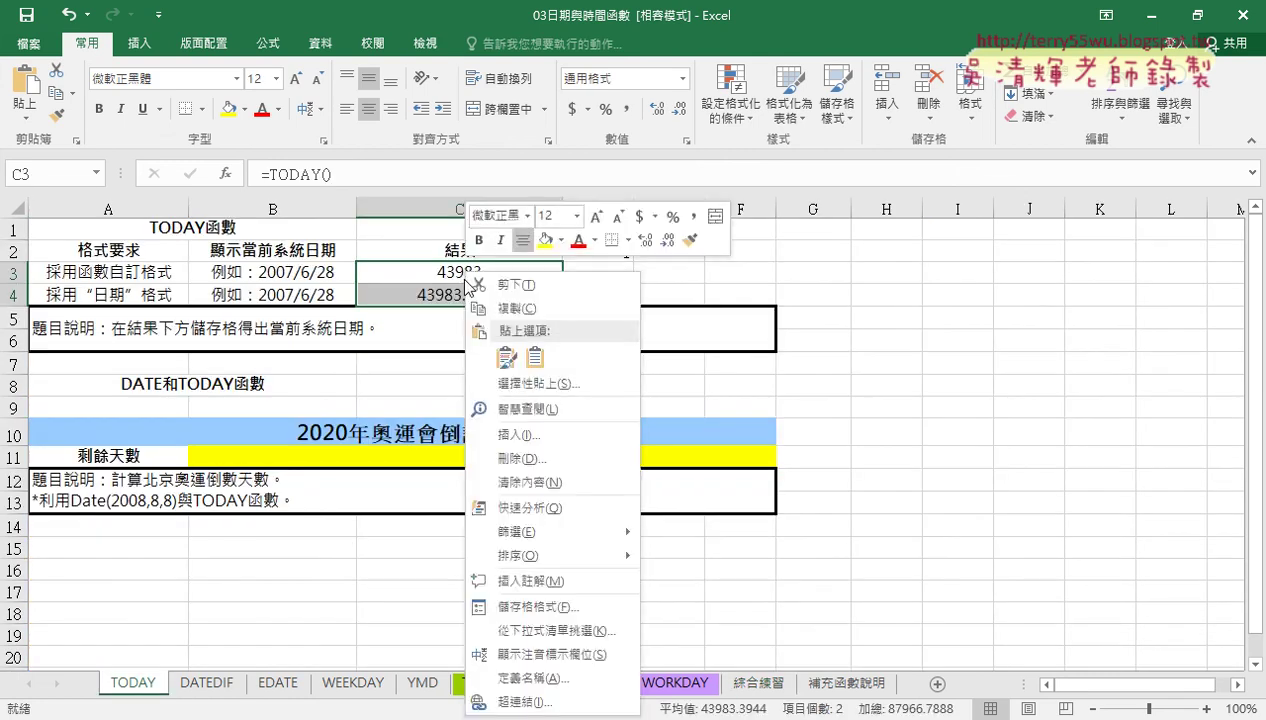
click(525, 607)
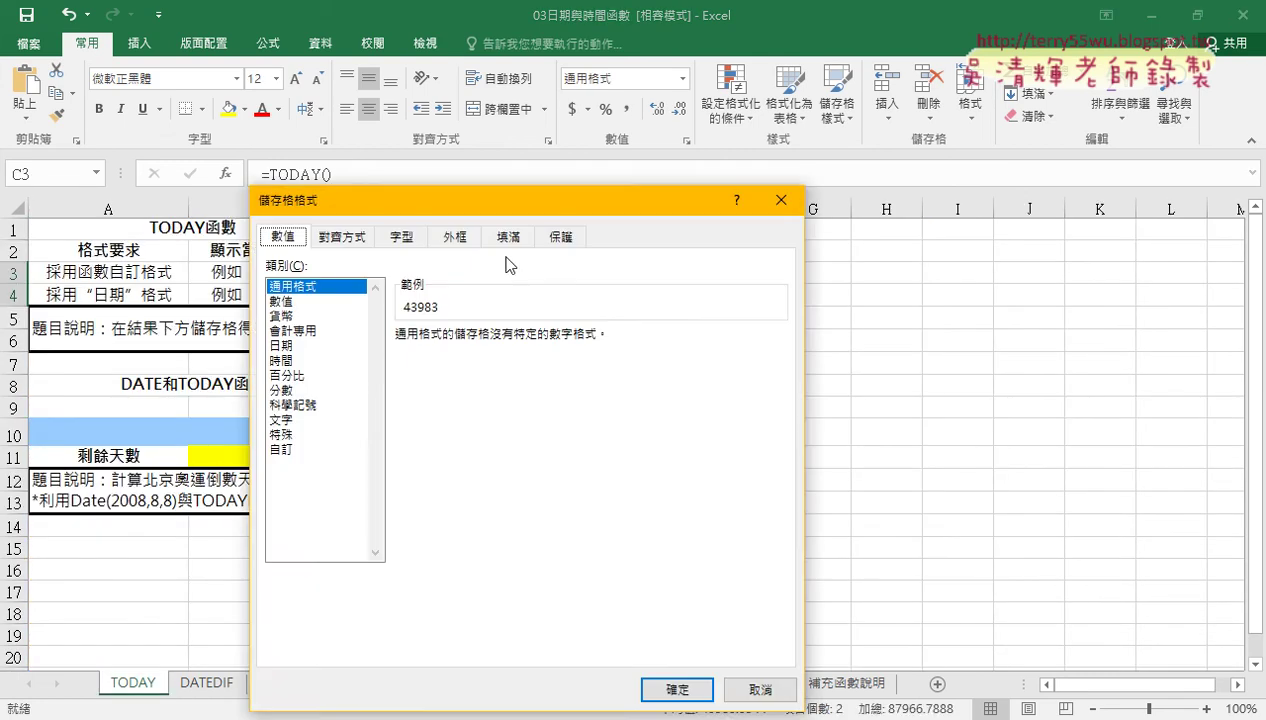
drag(500, 200, 763, 73)
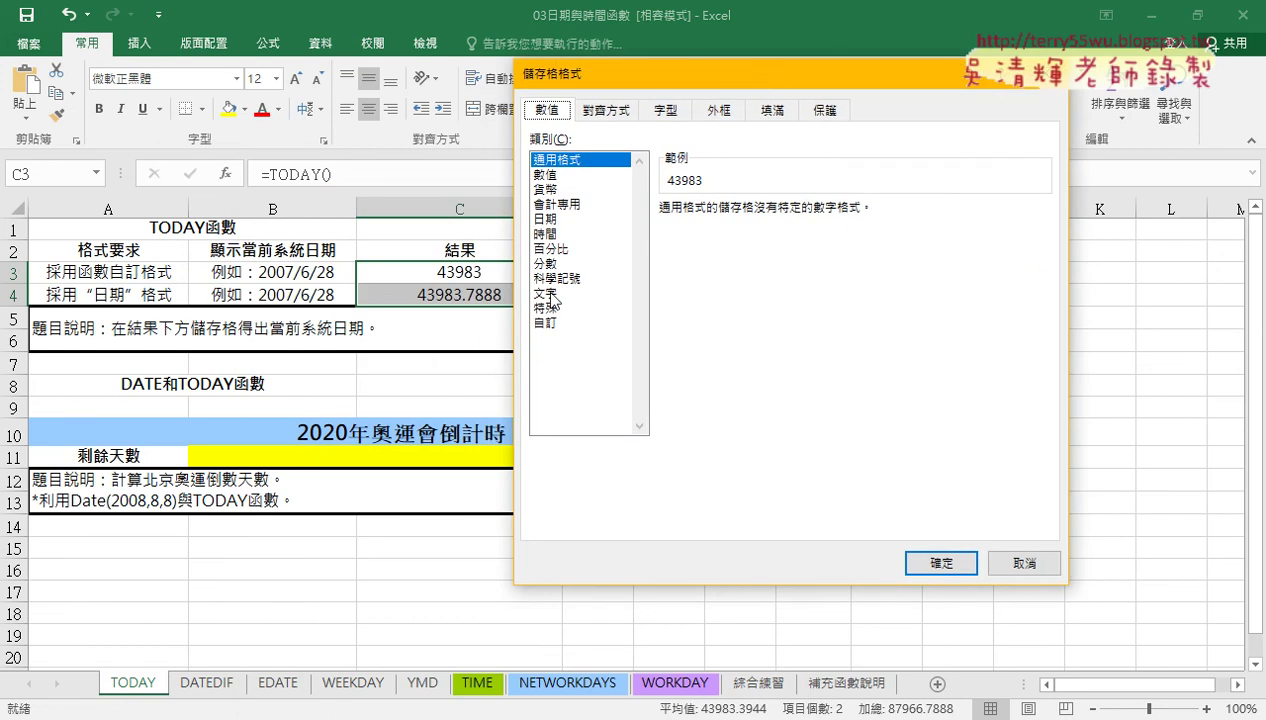
click(563, 219)
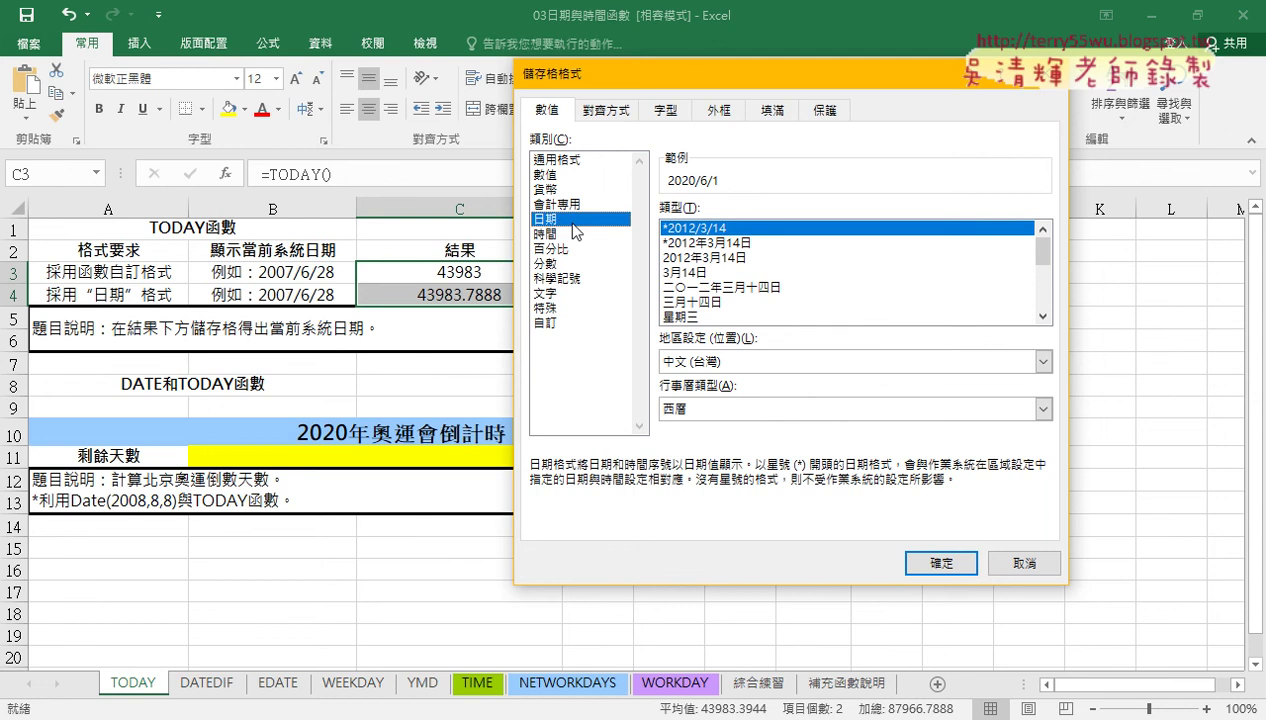
click(692, 418)
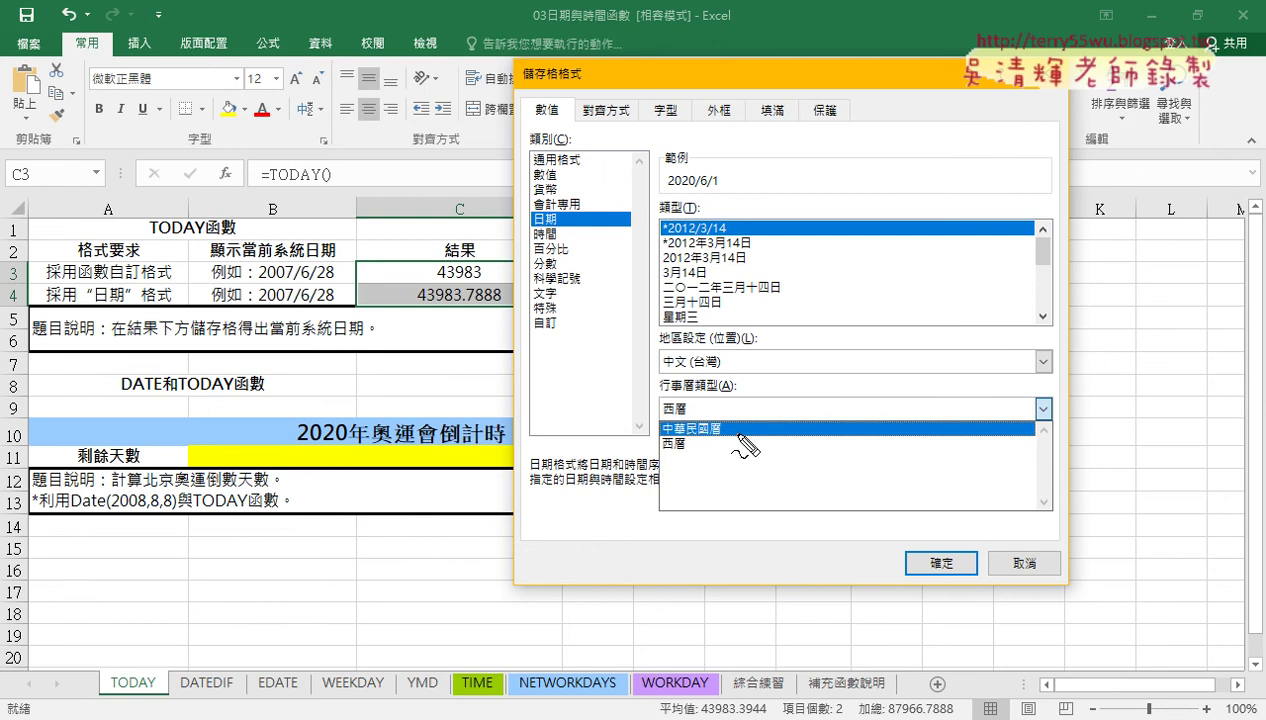
mouse_move(730, 437)
mouse_down()
mouse_move(662, 437)
mouse_move(727, 437)
mouse_up()
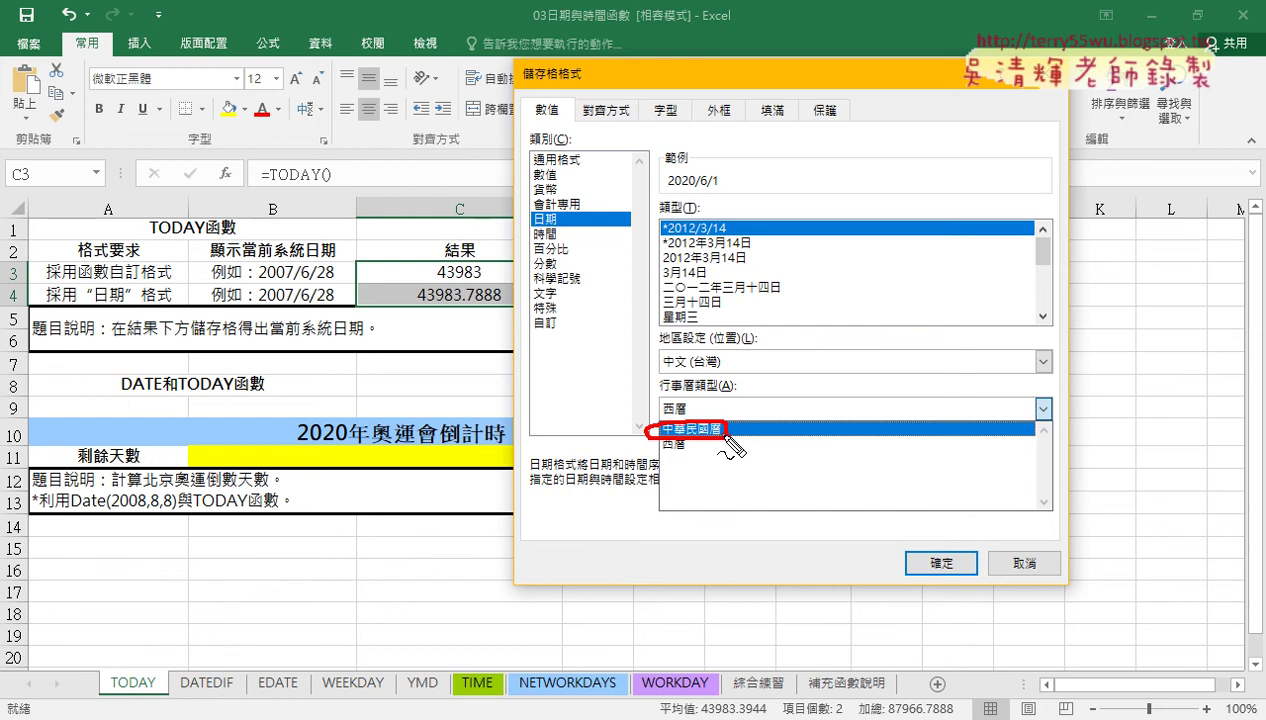
Step: Choose the 中華民國曆 calendar with the 101/3/14 date type, annotating the selections
click(727, 432)
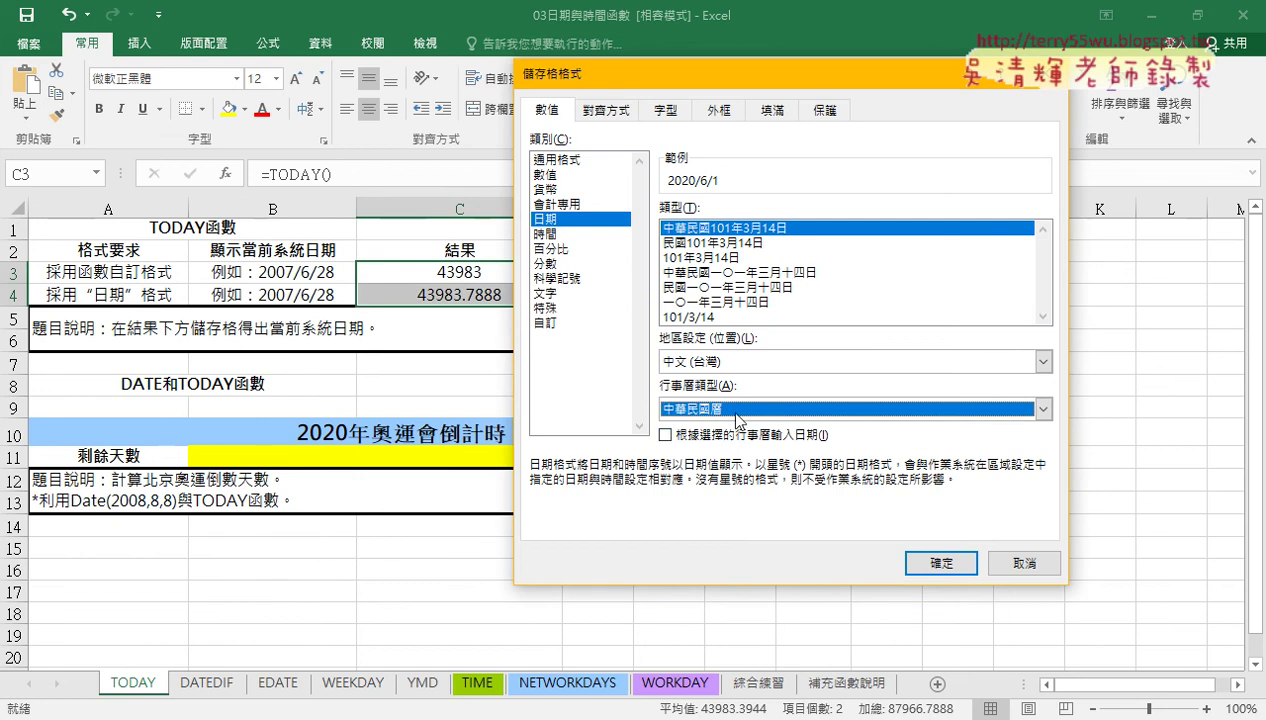
click(685, 317)
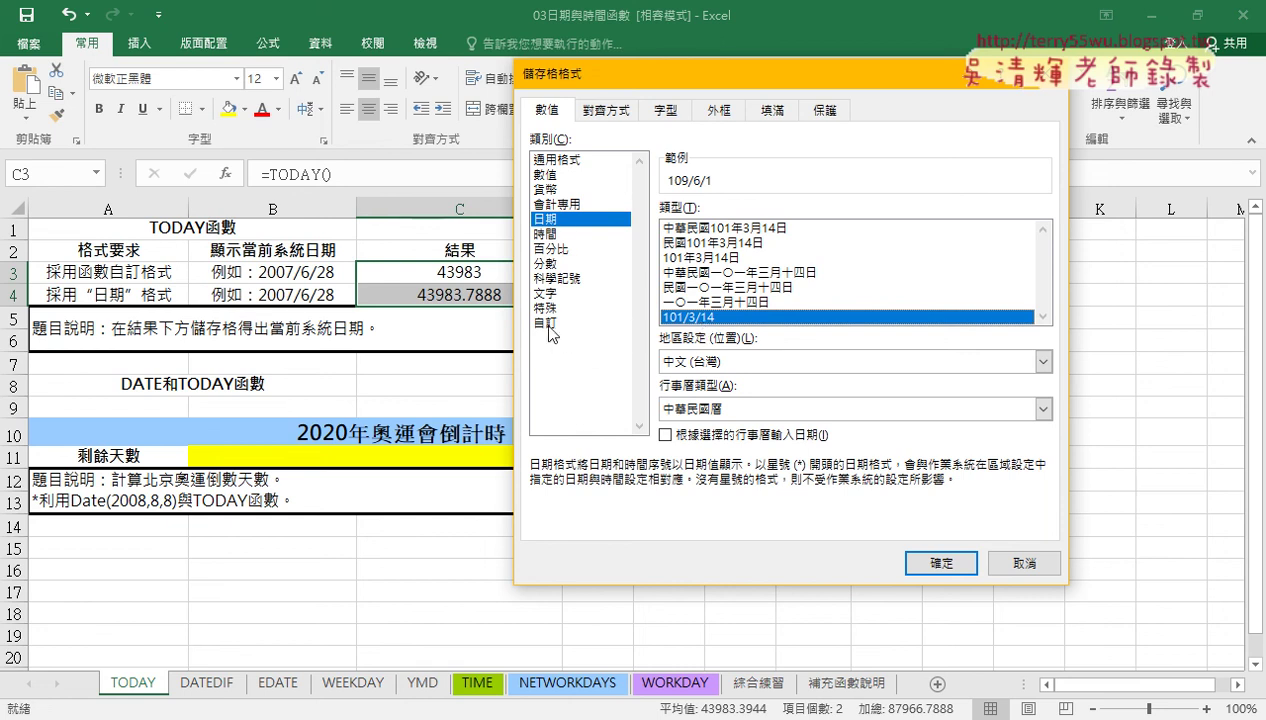
drag(560, 314, 565, 322)
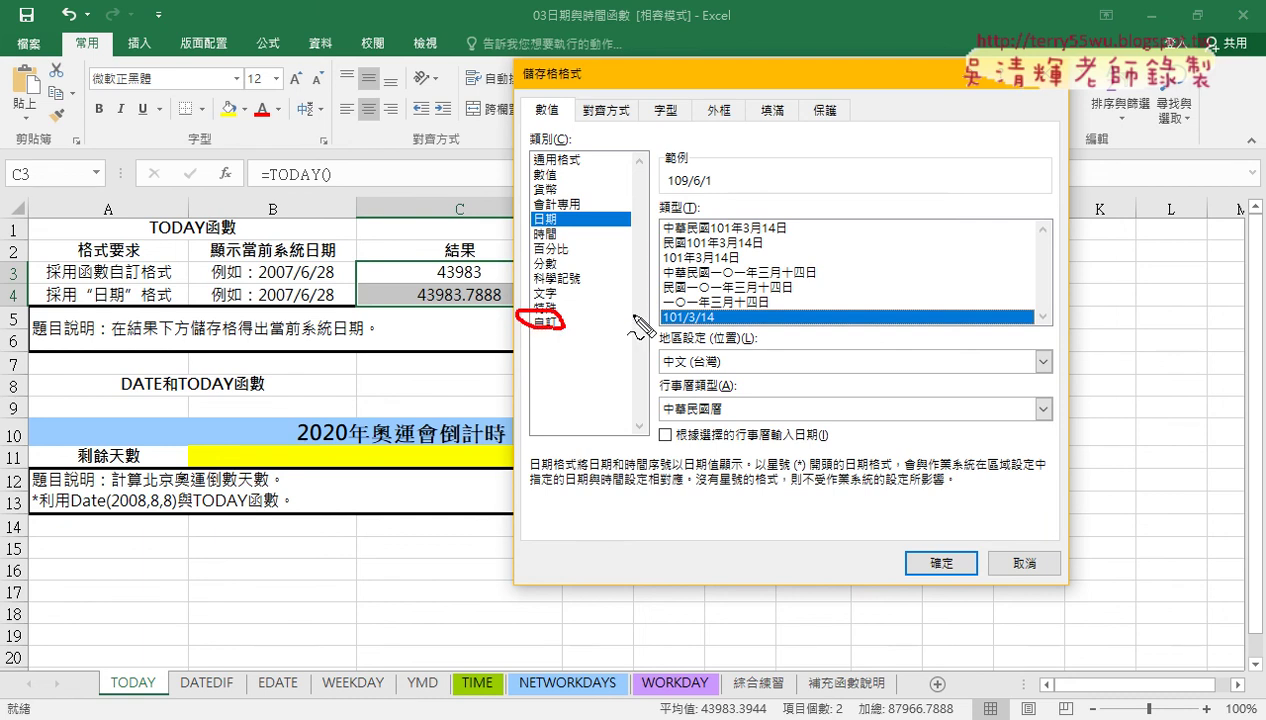
drag(582, 230, 598, 212)
drag(705, 302, 725, 318)
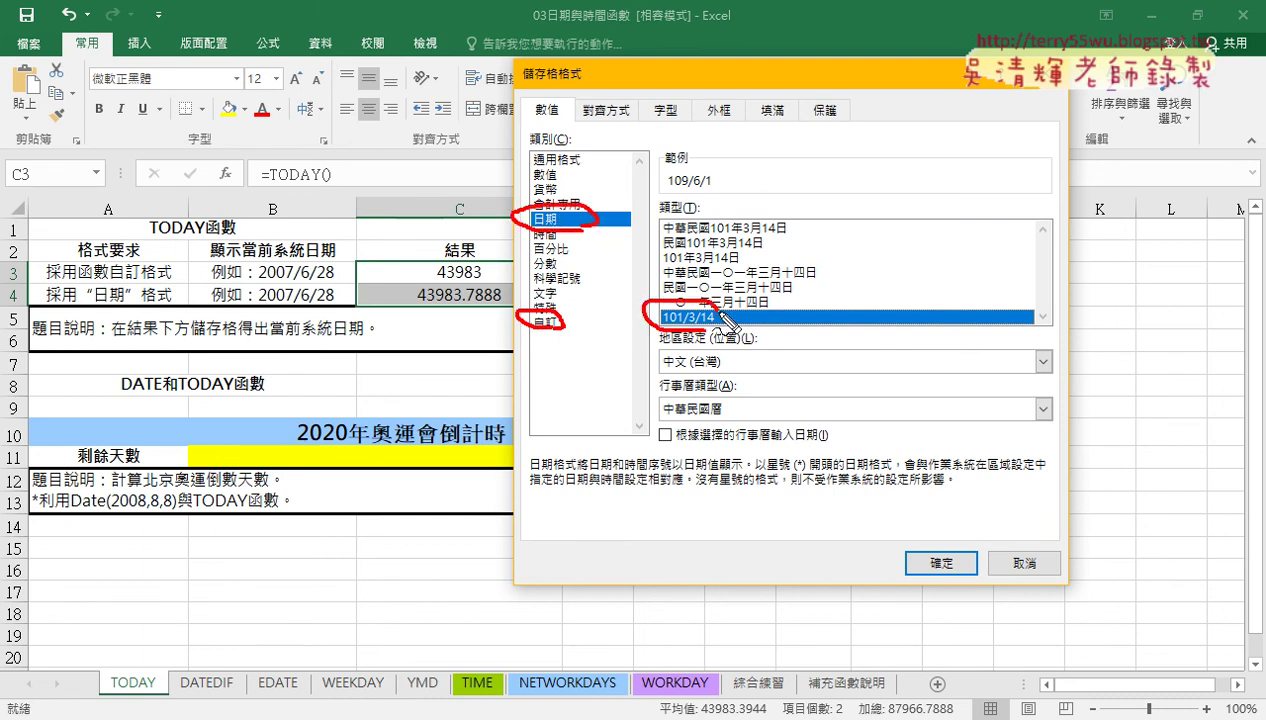
mouse_move(668, 376)
mouse_down()
mouse_move(655, 398)
mouse_move(725, 412)
mouse_up()
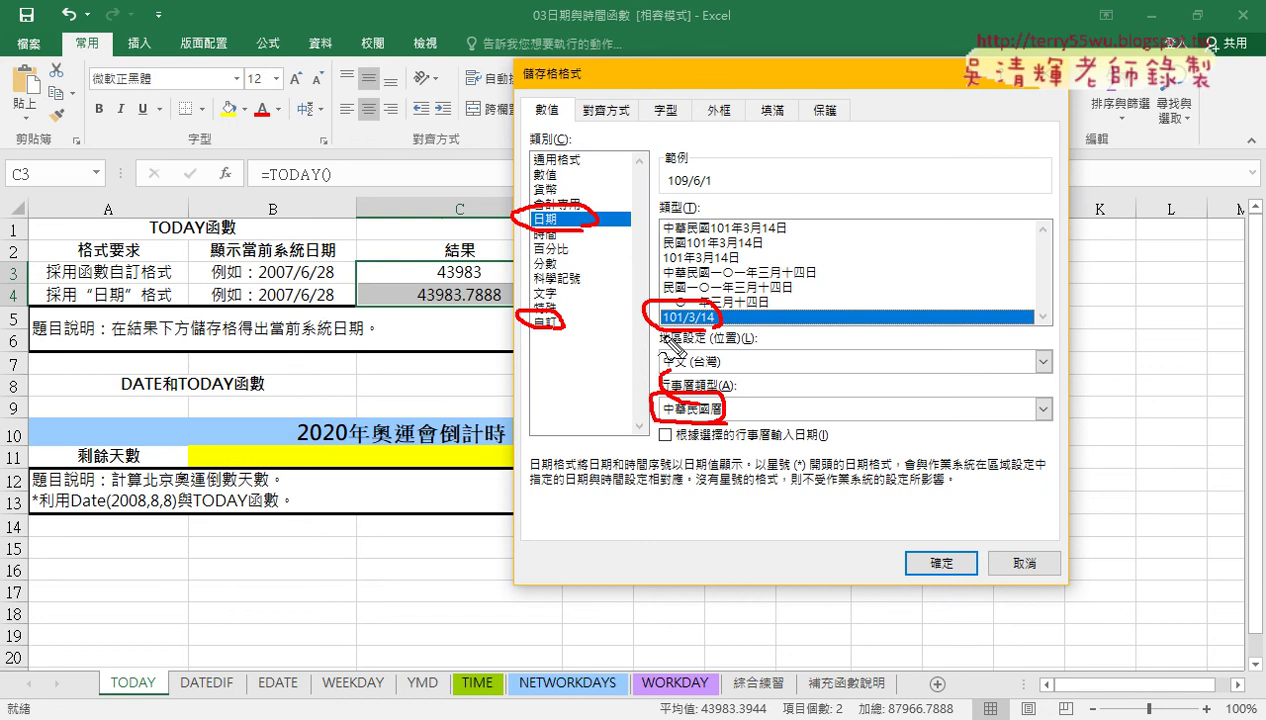
mouse_move(645, 322)
mouse_down()
mouse_move(566, 321)
mouse_move(590, 328)
mouse_up()
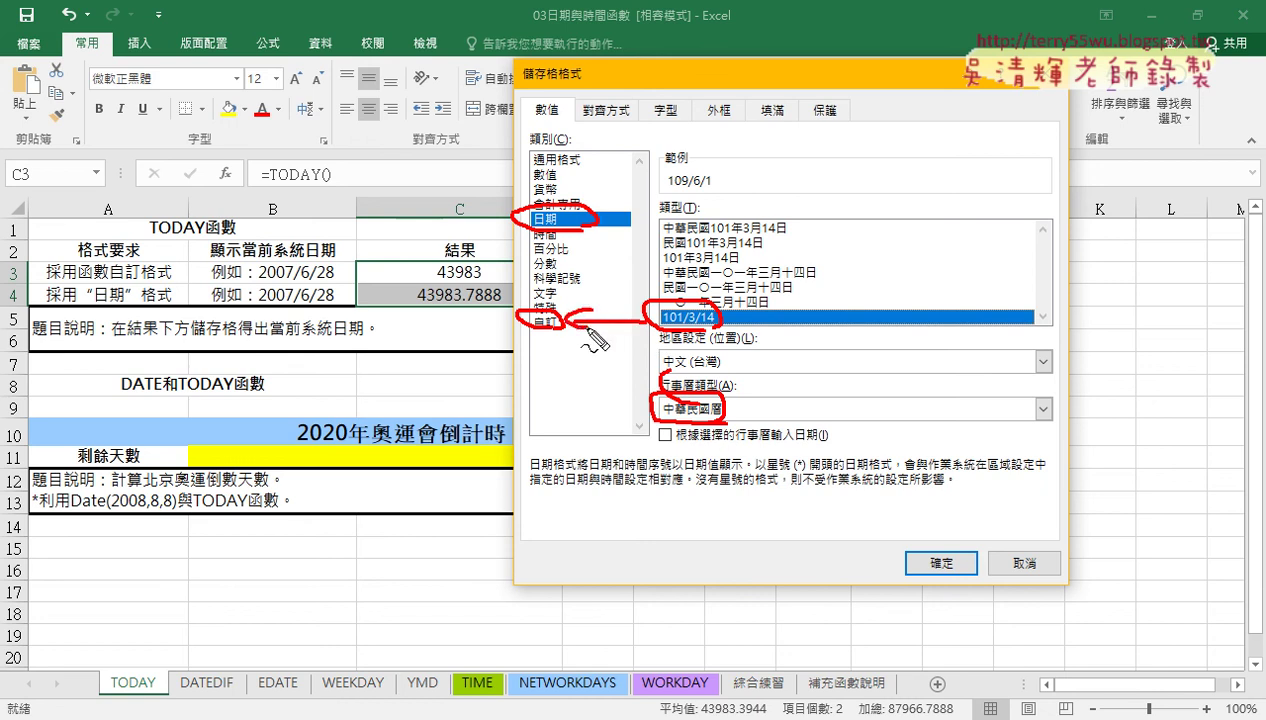
key(Escape)
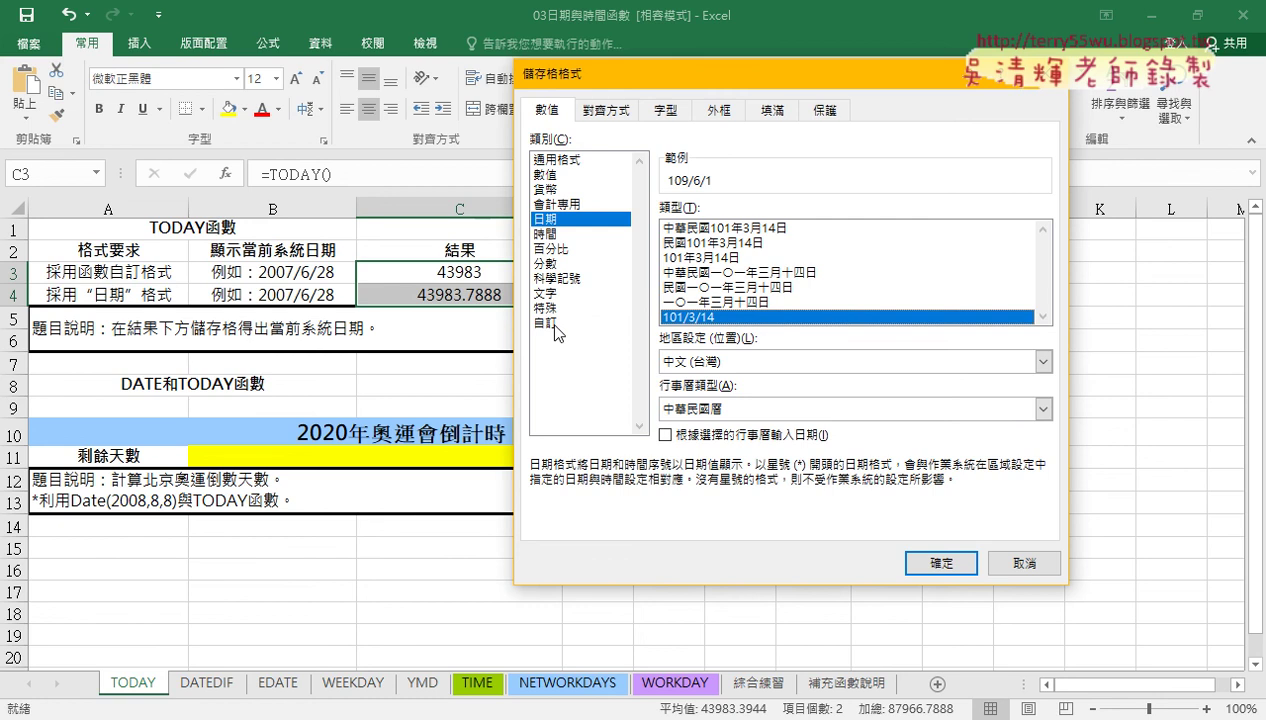
Step: View the format under 自訂 as [$-zh-TW]e/m/d;@ and highlight the [$-zh-TW] prefix
click(553, 324)
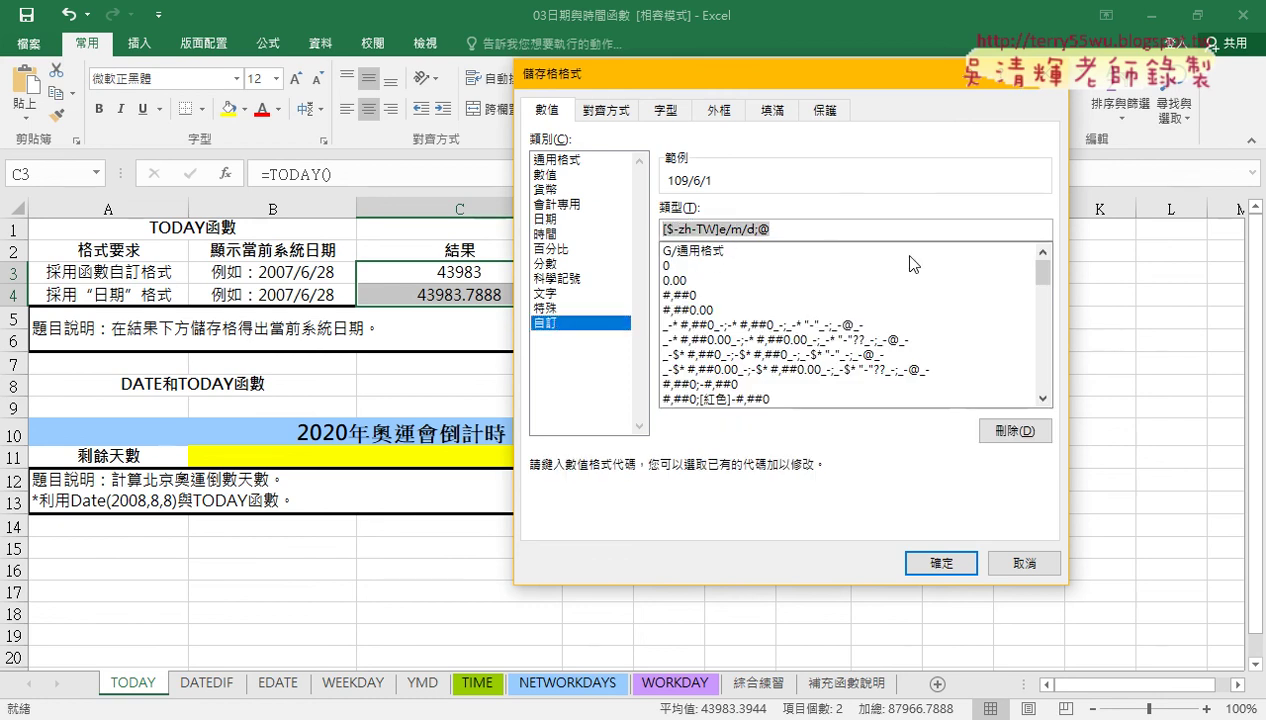
click(724, 229)
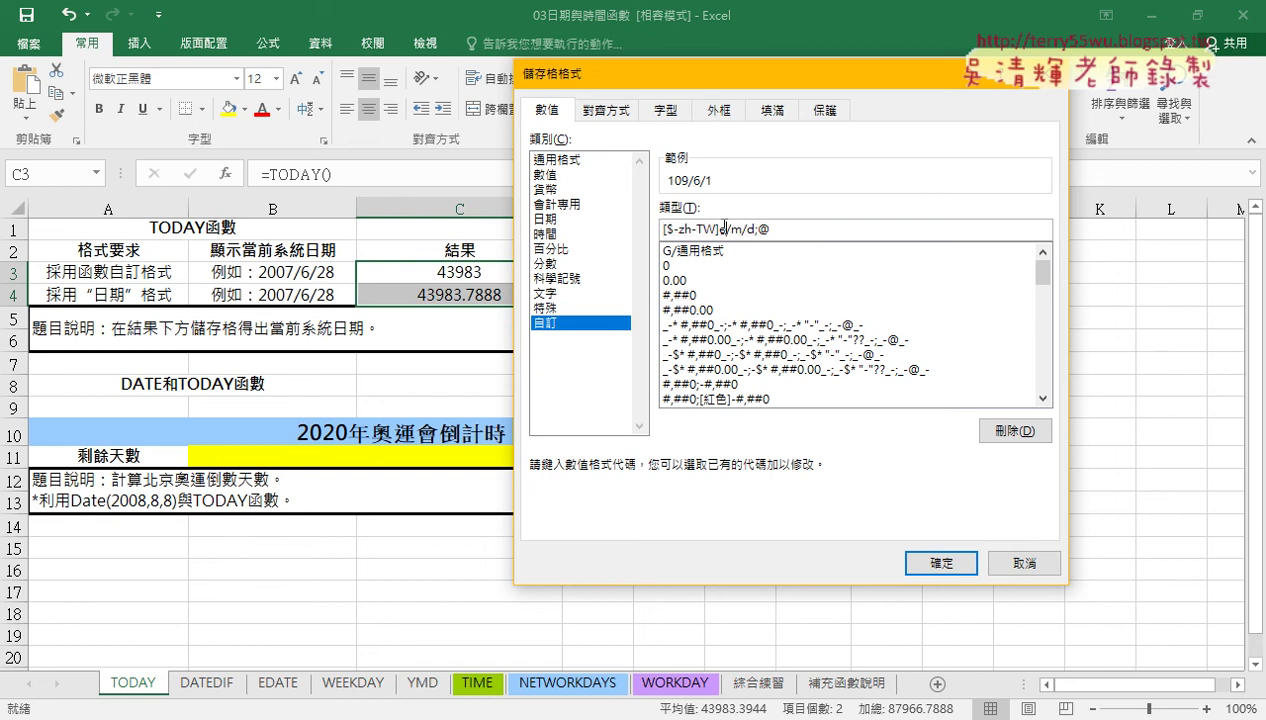
drag(720, 229, 662, 229)
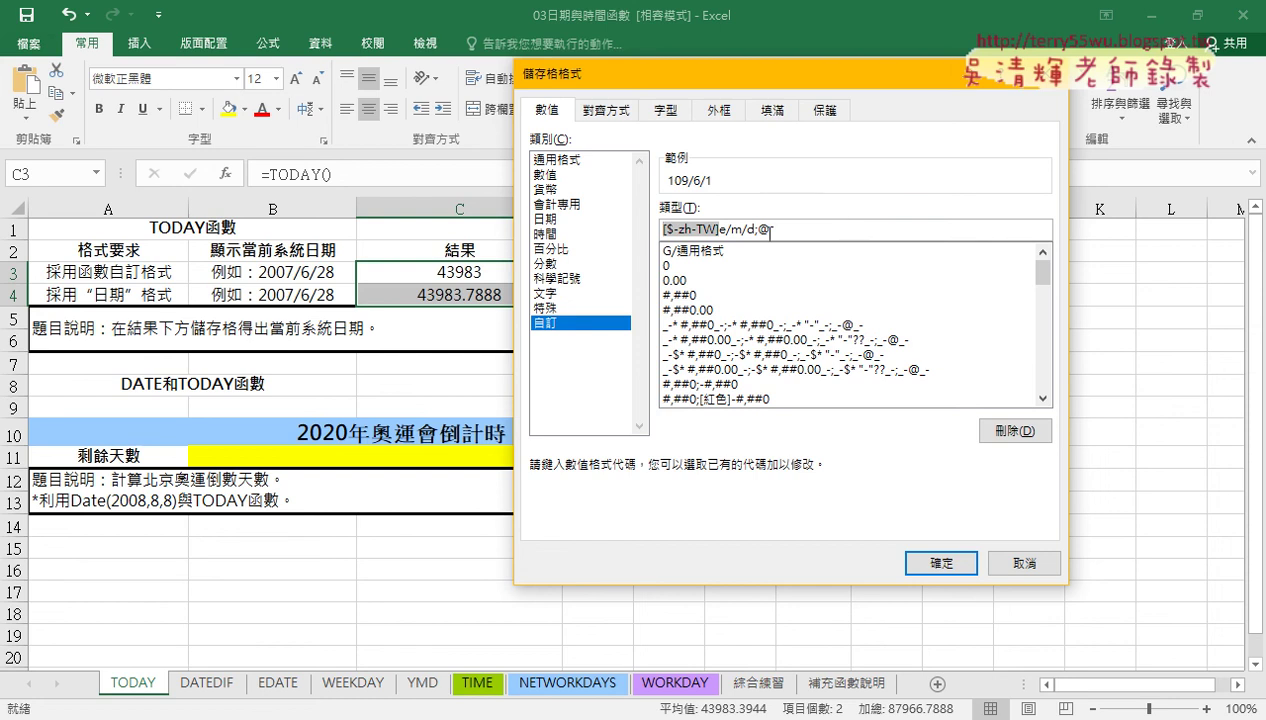
Step: Replace the slash between year and month in the custom date code with a dot
click(726, 230)
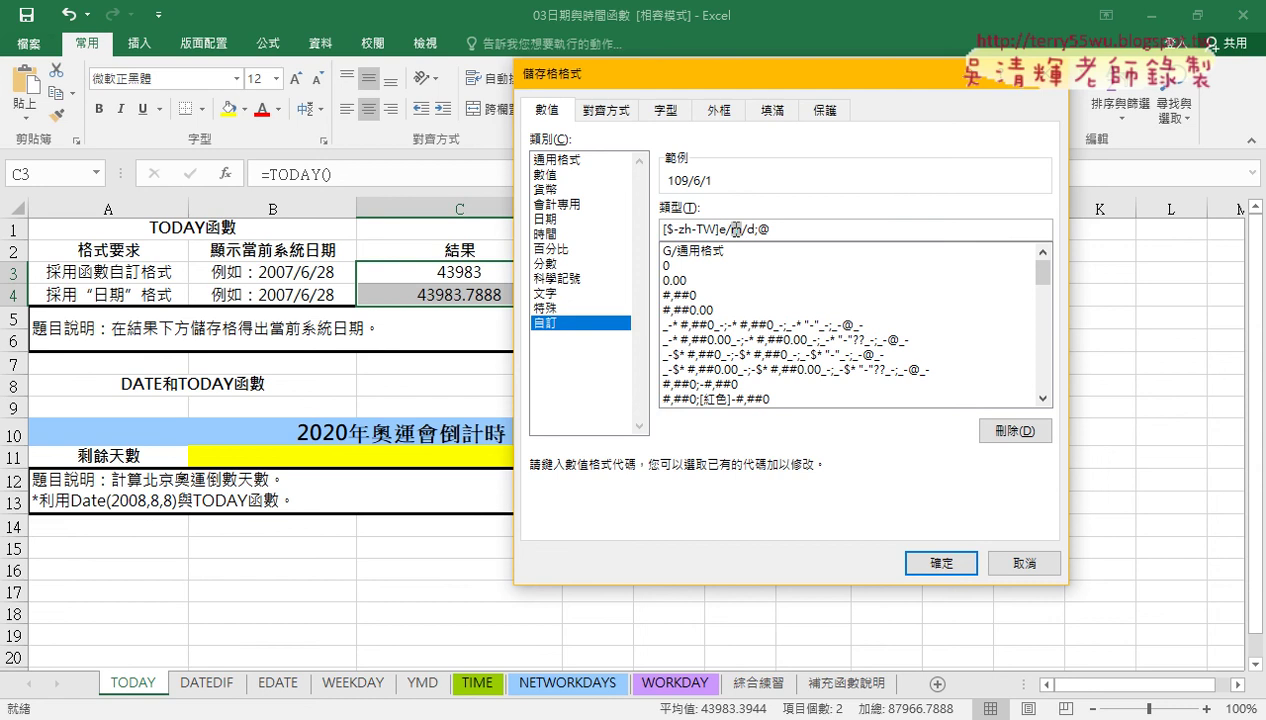
double_click(736, 230)
click(755, 230)
drag(766, 230, 752, 230)
click(724, 229)
key(BackSpace)
text(.)
Step: Replace the second slash with a dot and make the month code two-digit mm
click(745, 228)
key(BackSpace)
text(.)
text(.)
key(Left)
key(Left)
text(m)
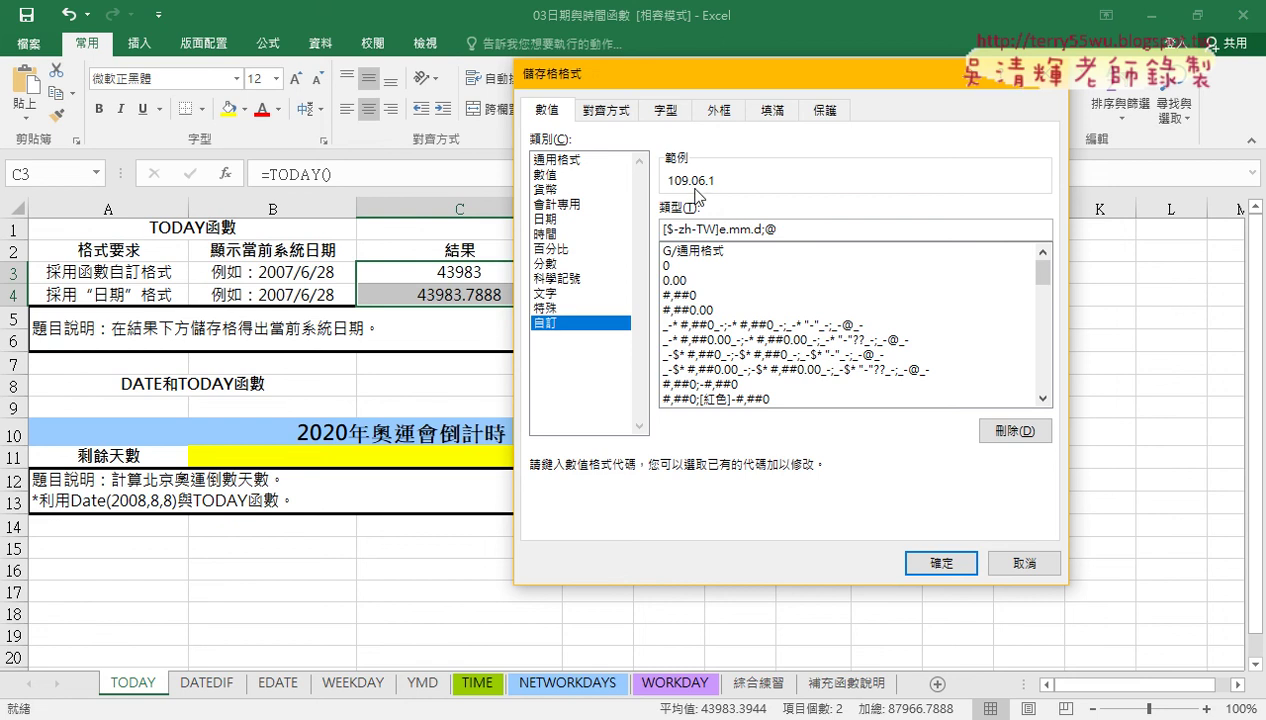
click(760, 230)
Step: Extend the code to [$-zh-TW]e.mm.dd(aaa);@ and apply it to C3:C4
text(d)
text(())
text(;)
text(aa)
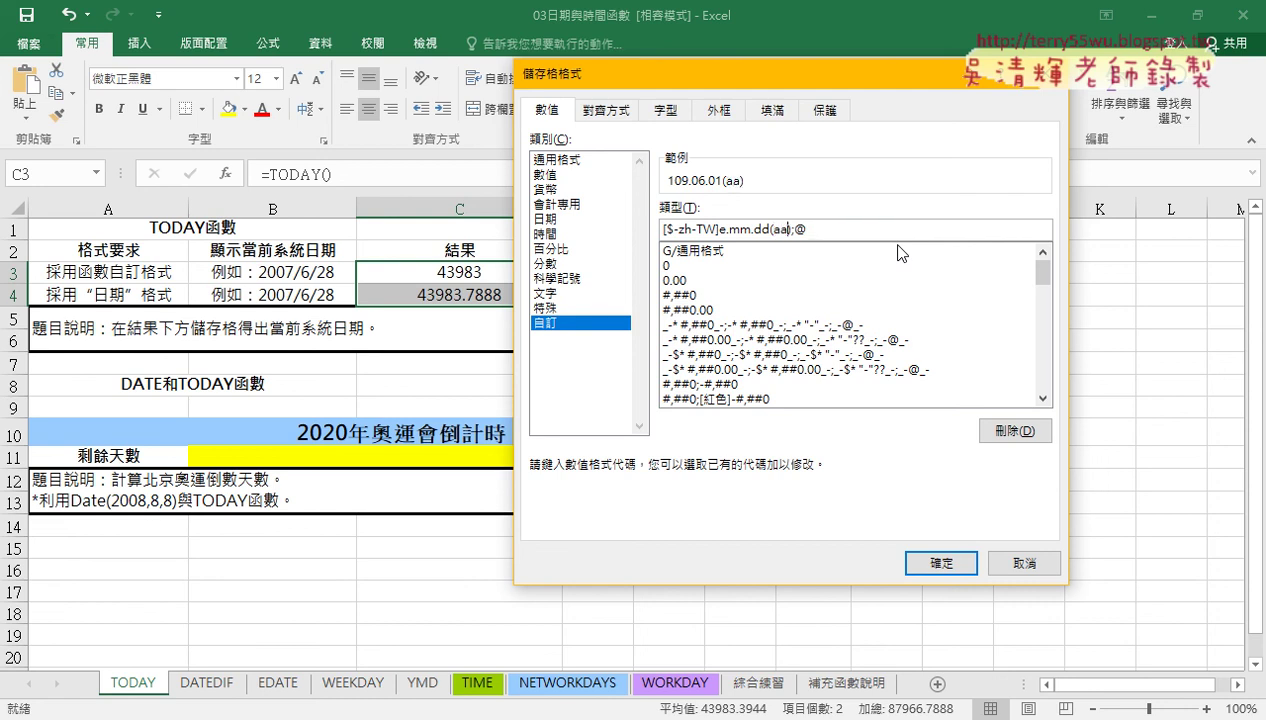
text(a)
text(a)
text(a)
text(a)
key(BackSpace)
key(BackSpace)
key(BackSpace)
click(942, 562)
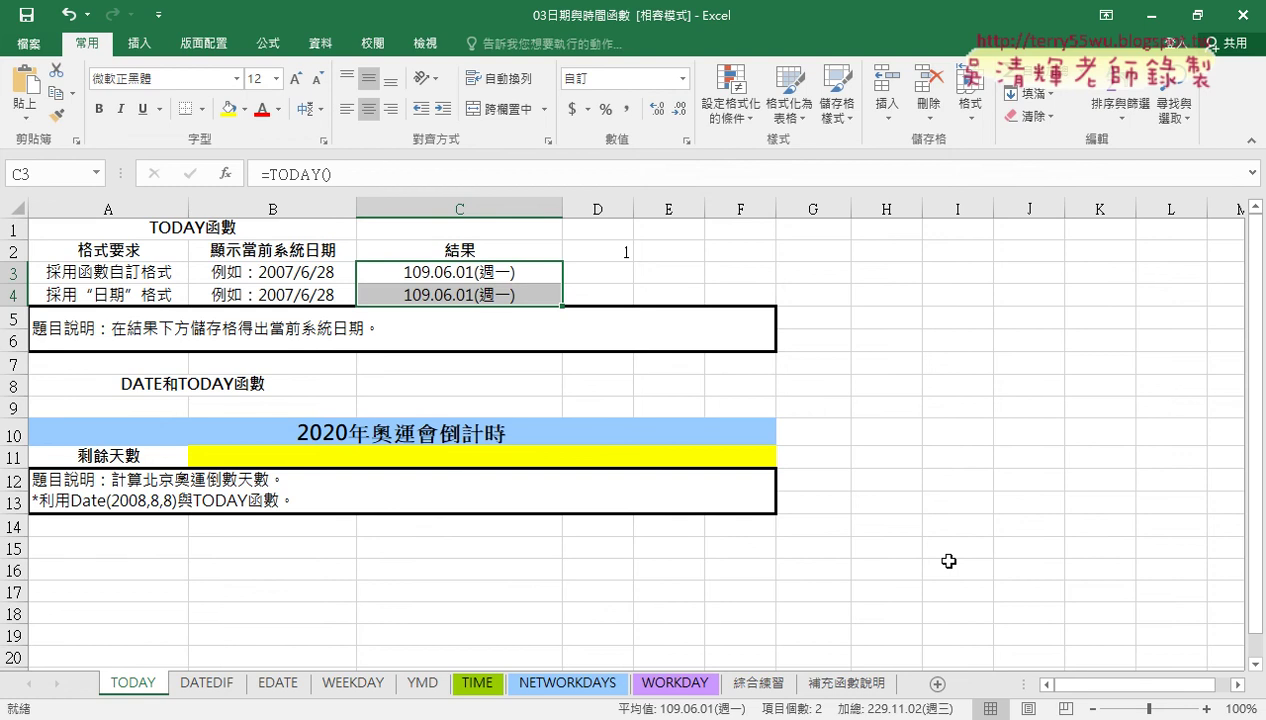
Step: Reopen Format Cells for C3 to review the custom code [$-zh-TW]e.mm.dd(aaa);@
right_click(476, 272)
click(531, 605)
drag(551, 218, 817, 57)
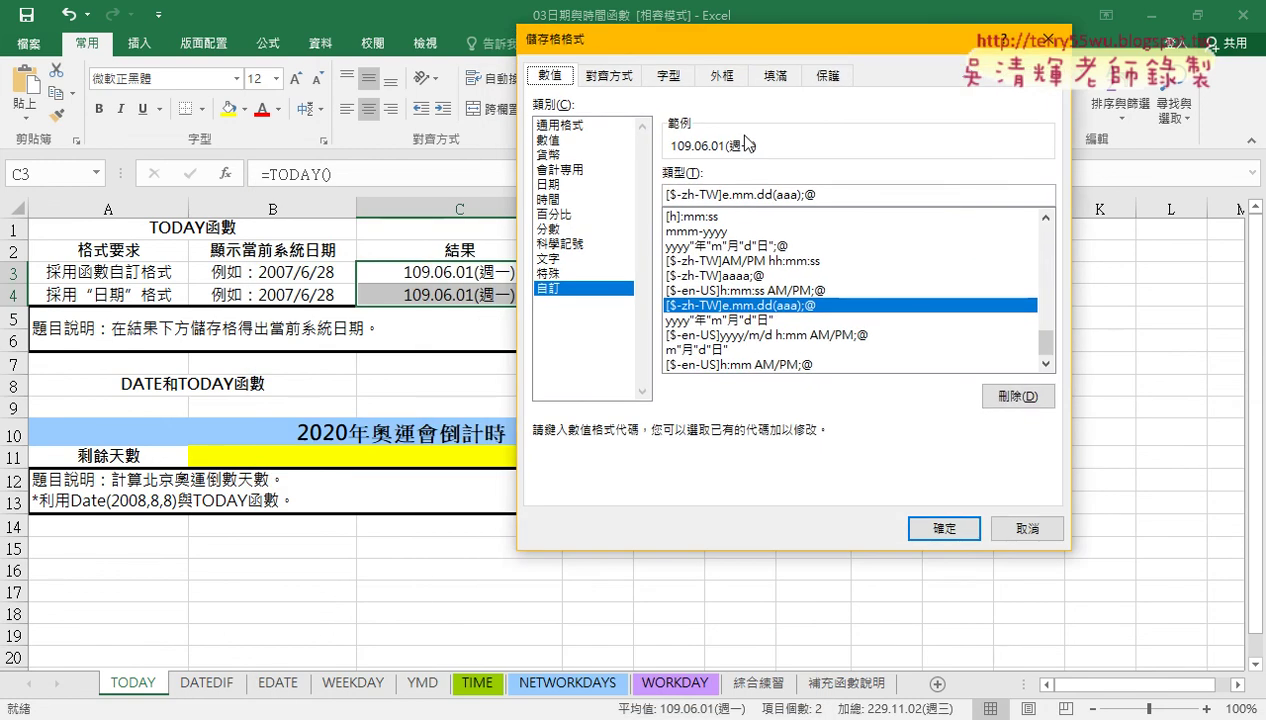
Step: Pick the 西曆 週三 date format to reveal its code [$-zh-TW]aaa;@, then cancel
click(556, 186)
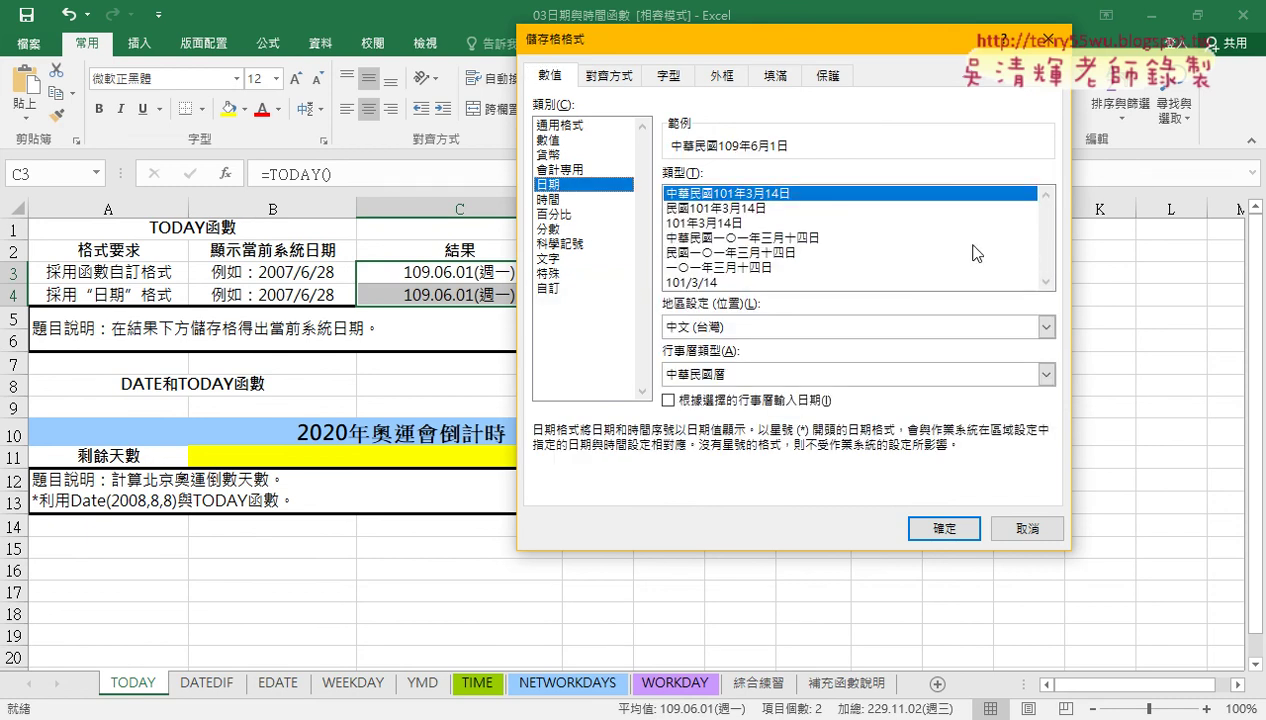
click(690, 374)
click(697, 402)
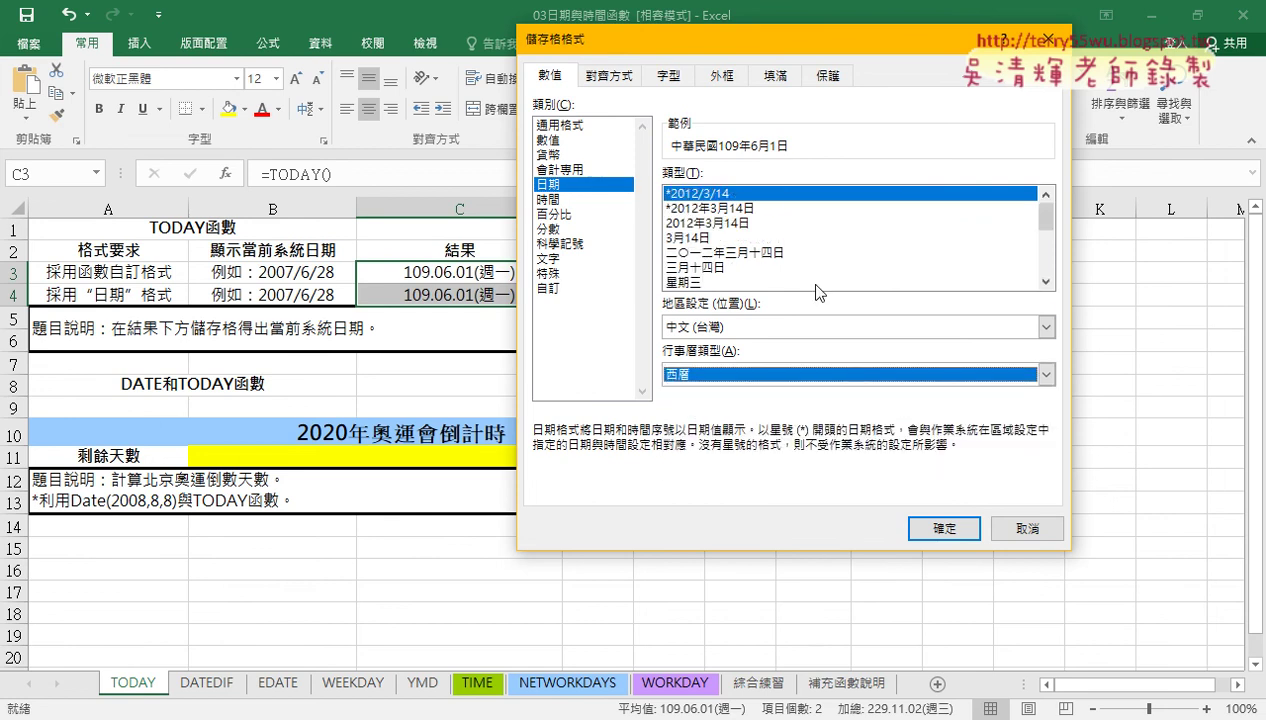
click(1046, 281)
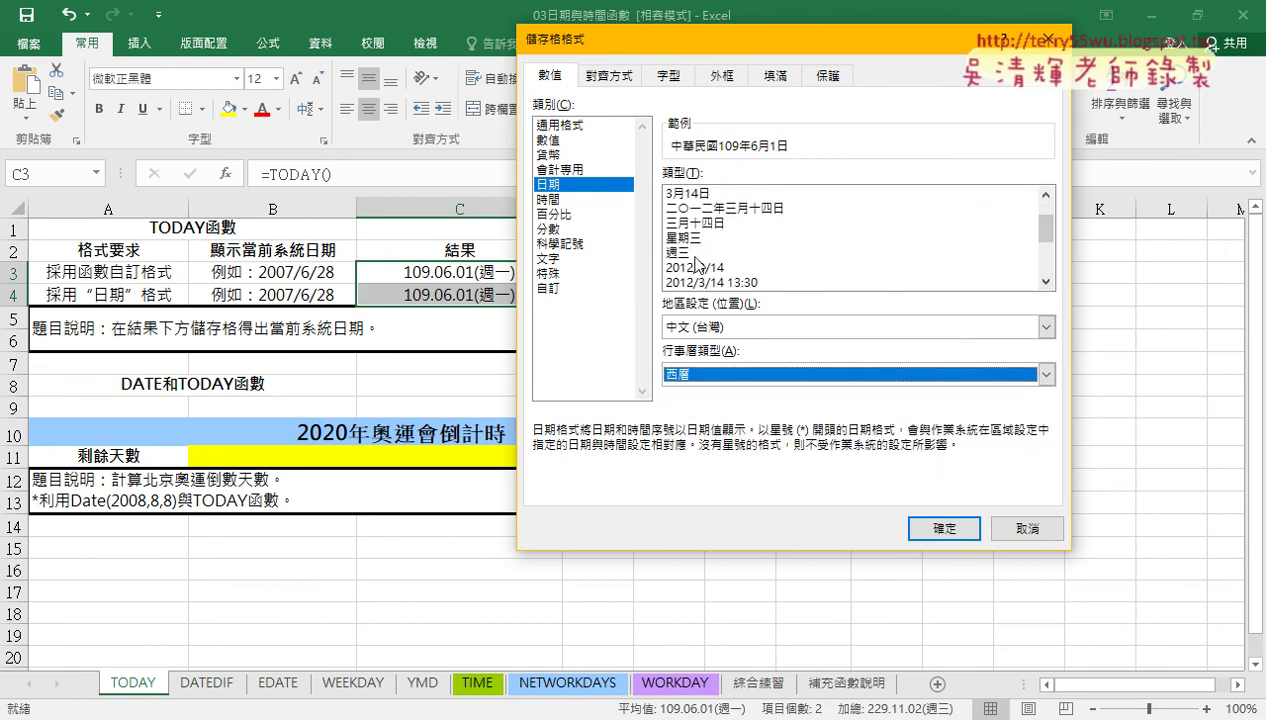
click(696, 253)
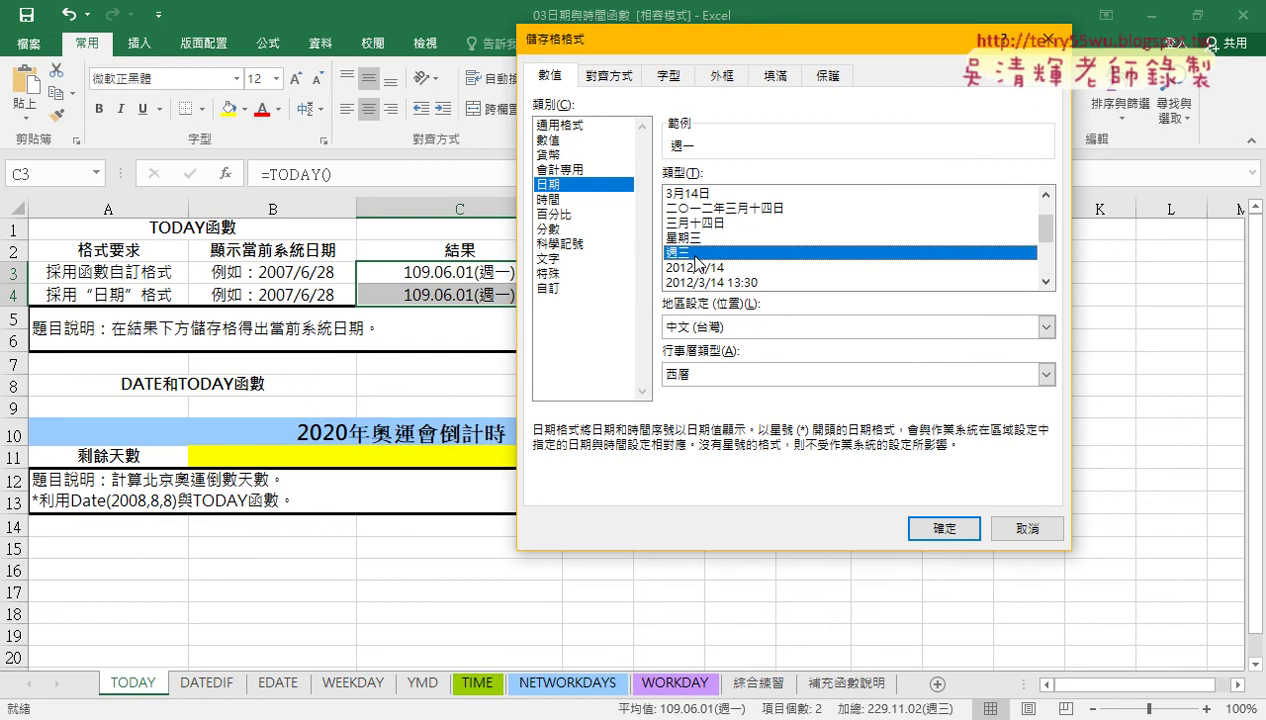
click(556, 289)
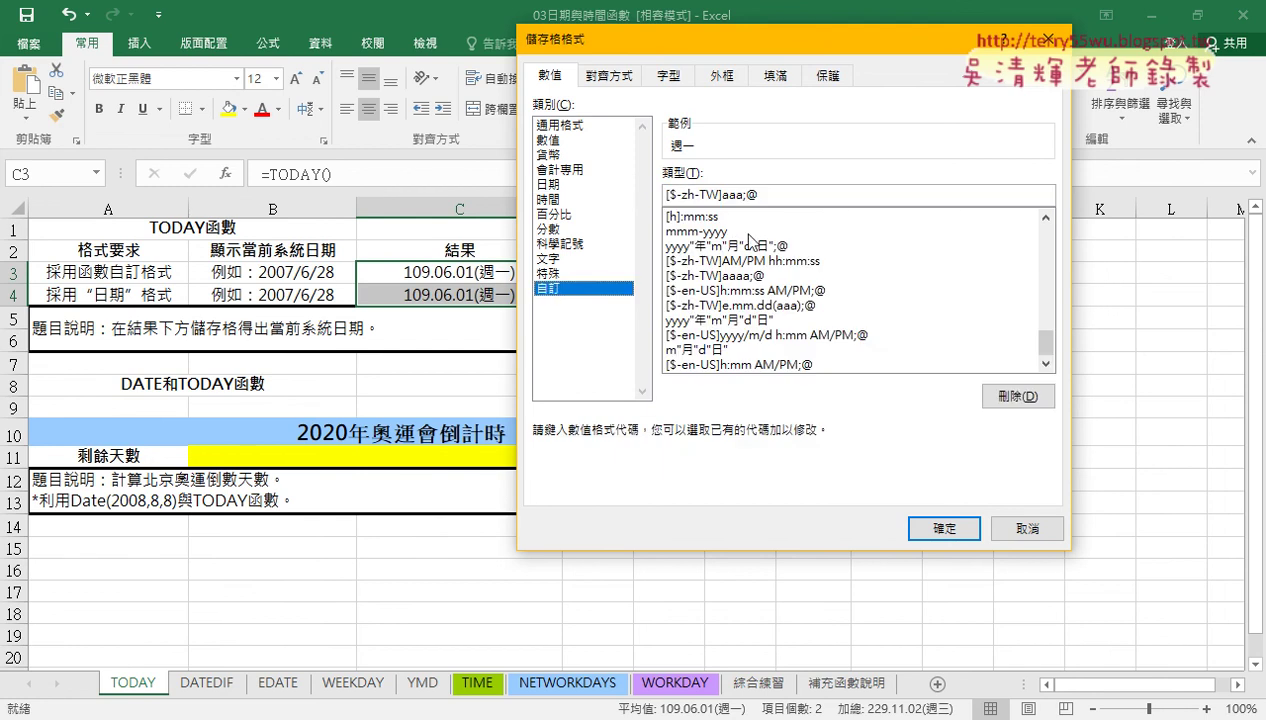
drag(723, 194, 582, 194)
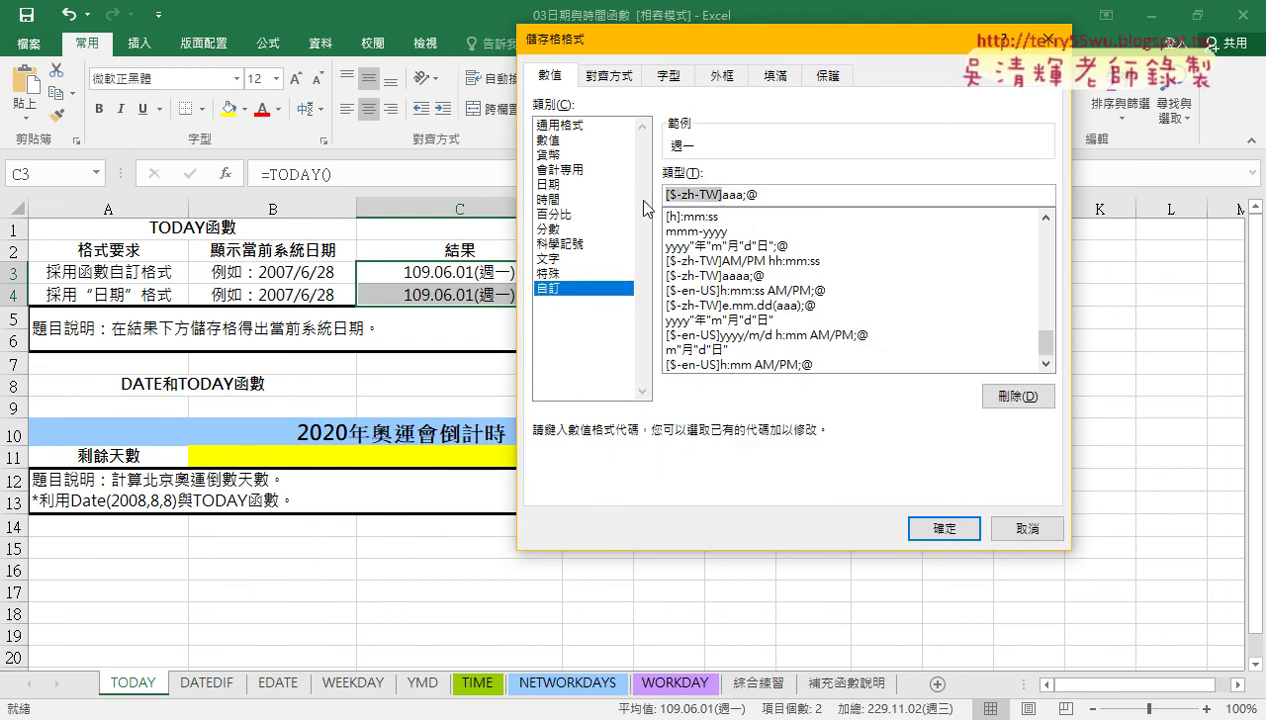
drag(752, 195, 735, 197)
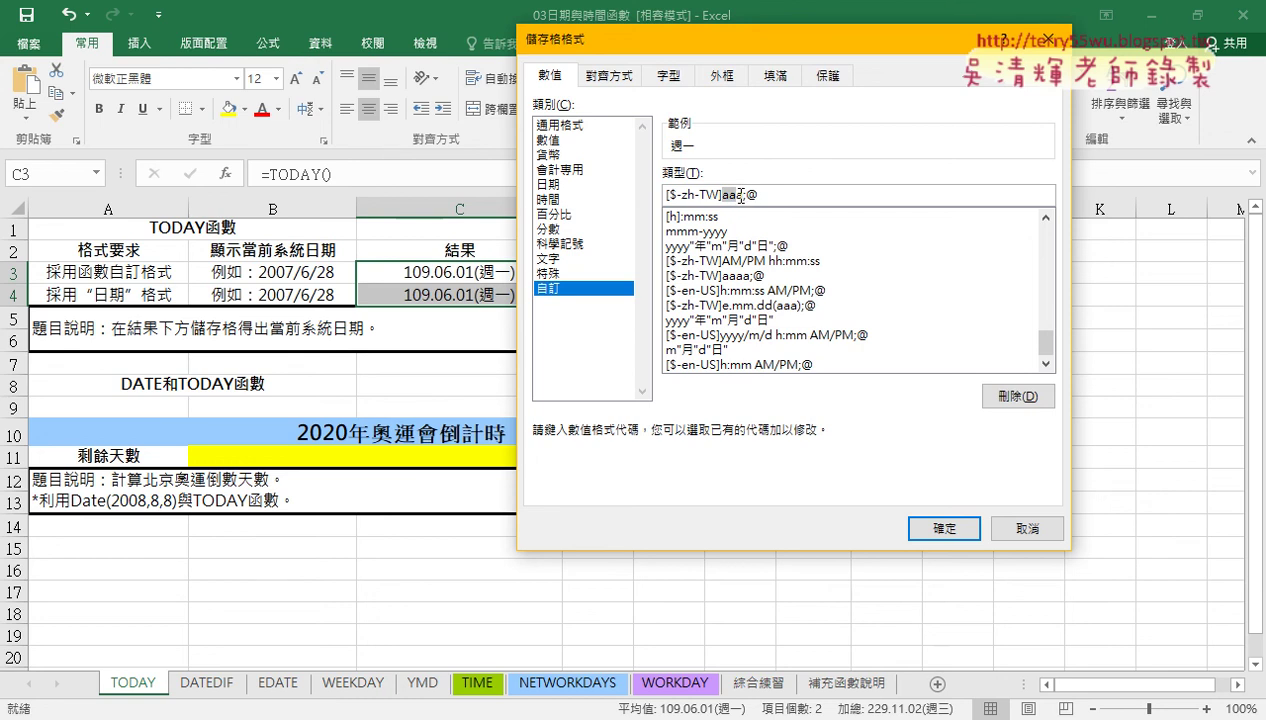
drag(735, 196, 752, 196)
click(1005, 532)
Step: Select C4, widen column C, and bring up Format Cells for C4
click(473, 293)
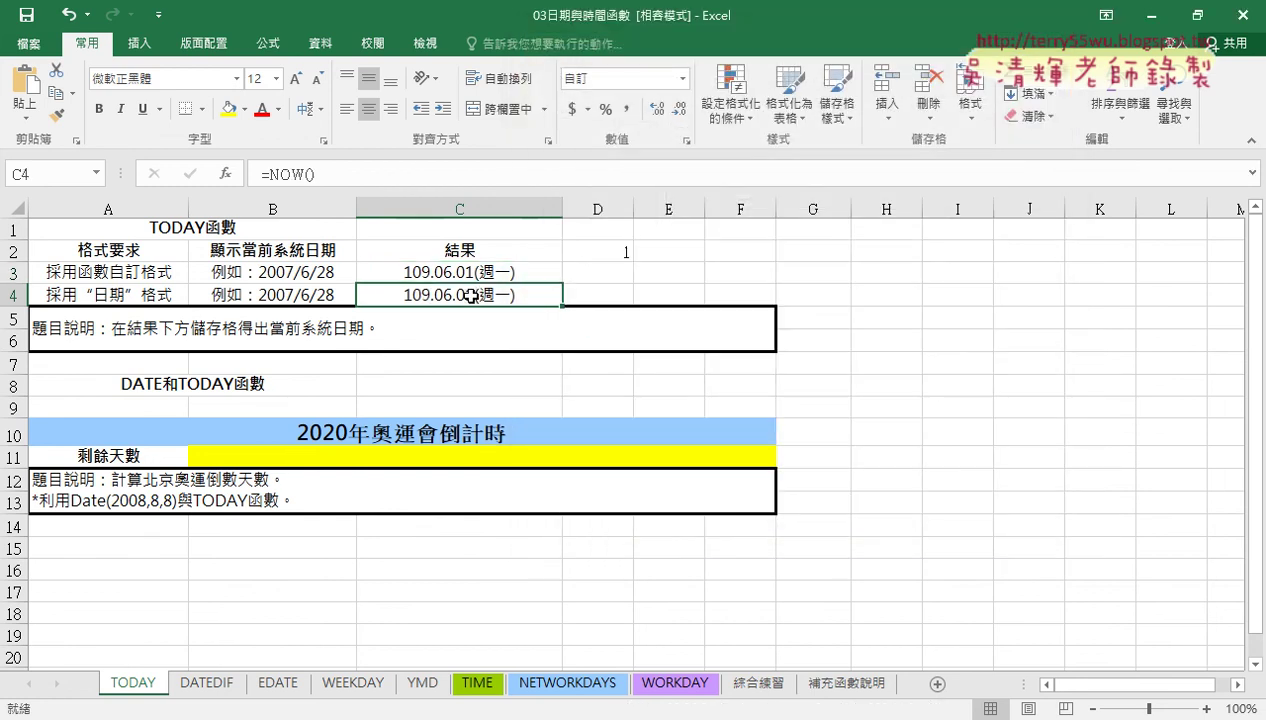
drag(562, 208, 652, 208)
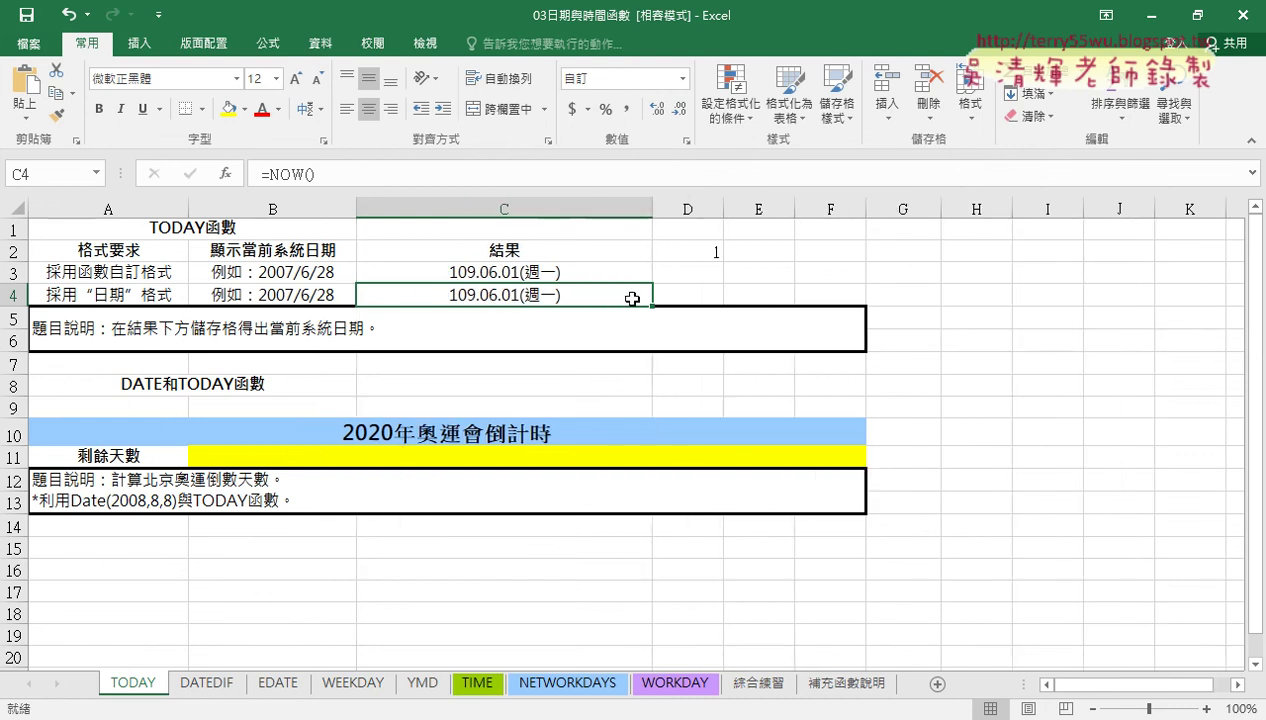
right_click(562, 296)
click(610, 606)
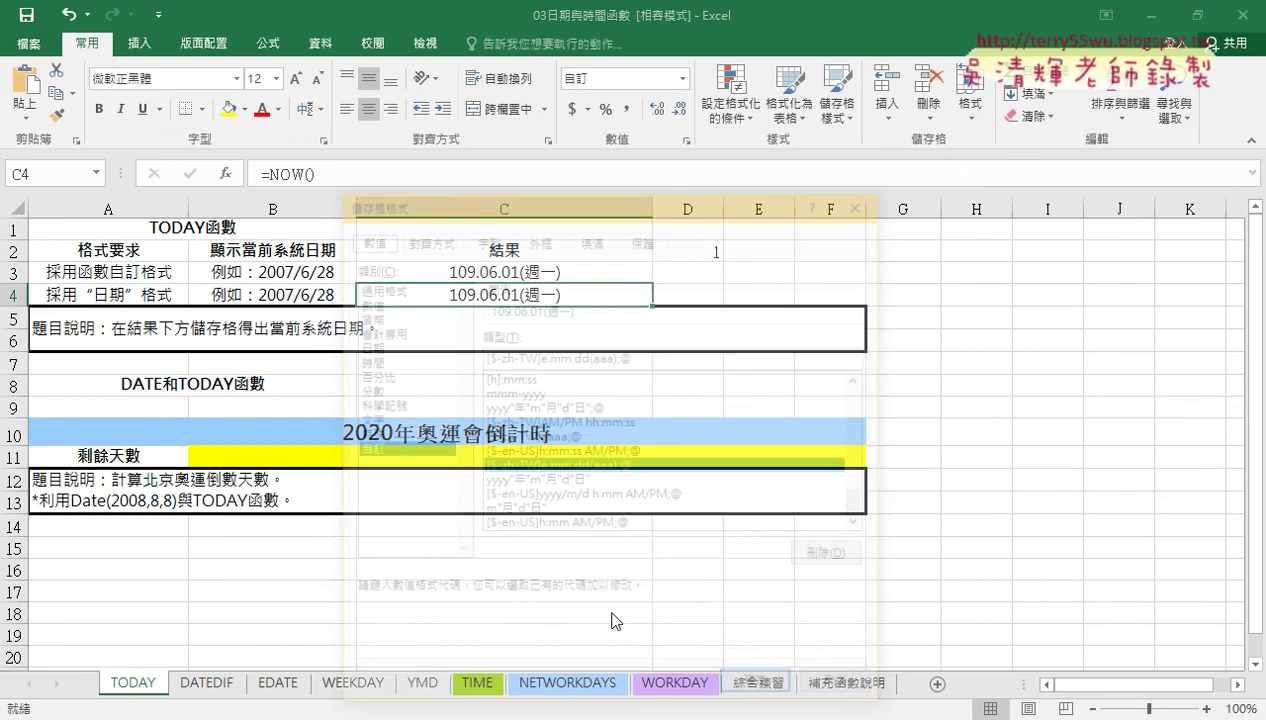
Step: Copy the h:mm AM/PM code from the 1:30 PM time format, then cancel
click(366, 360)
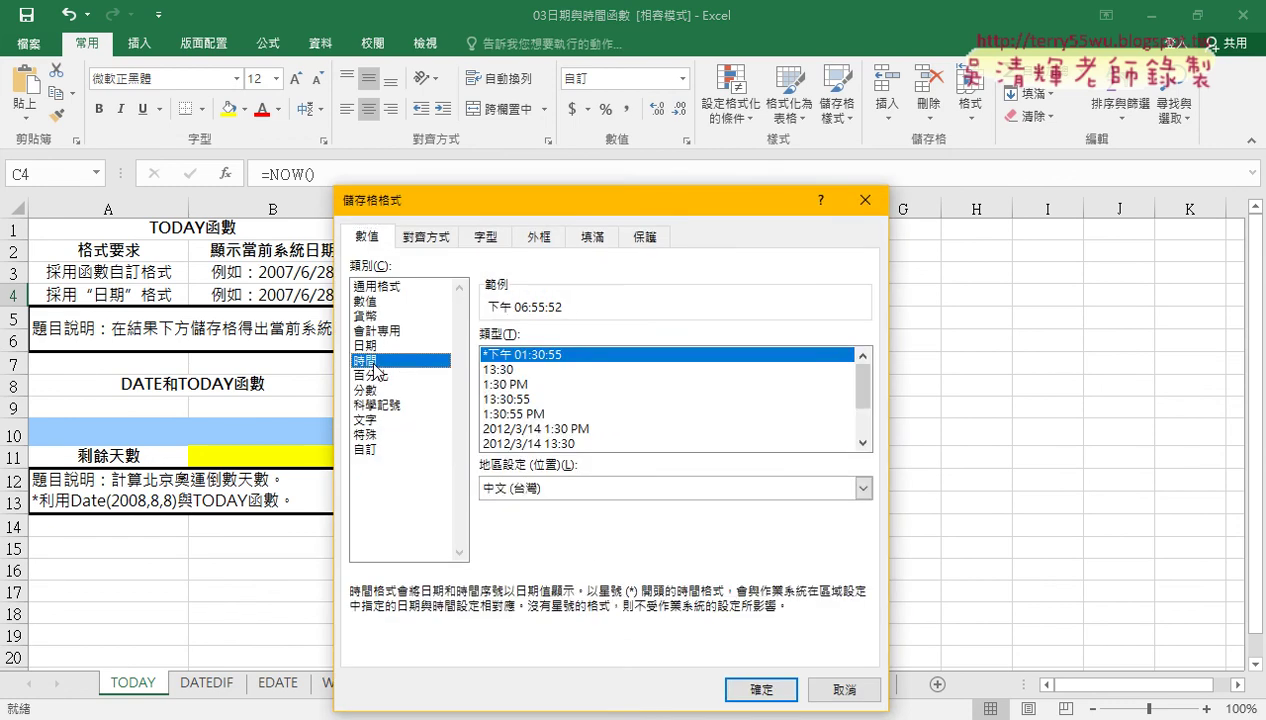
drag(518, 200, 648, 61)
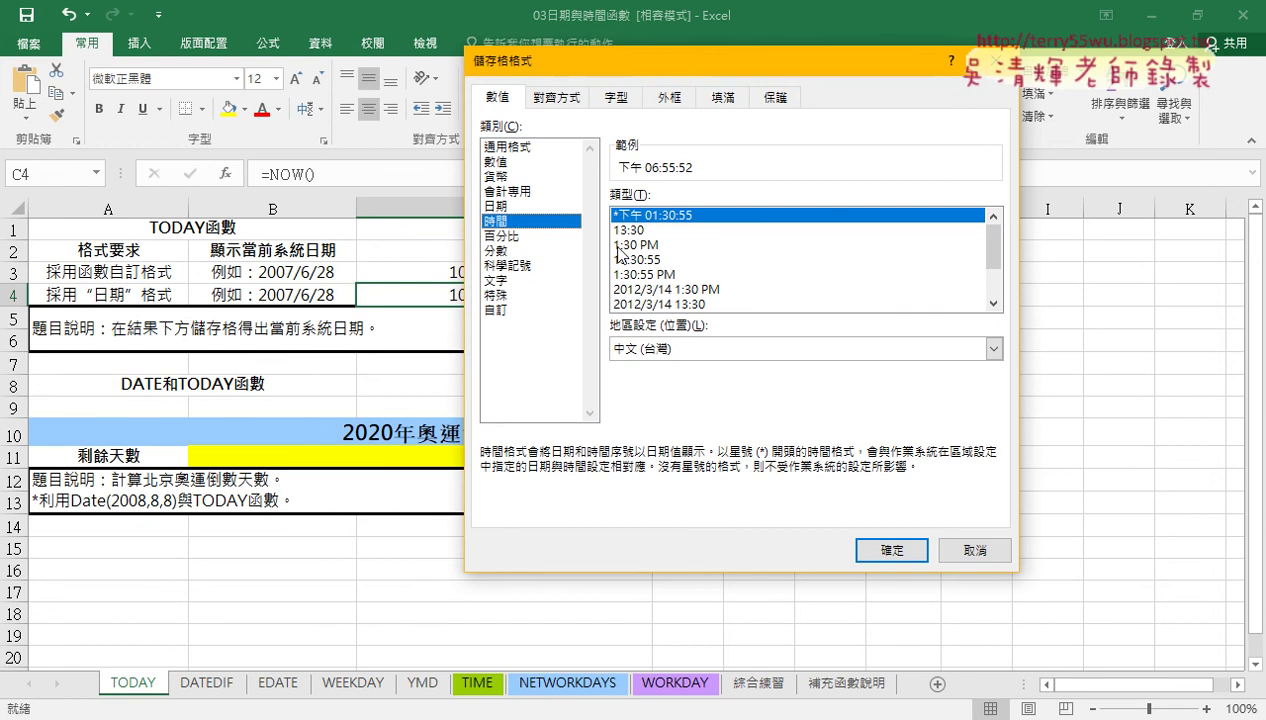
click(654, 246)
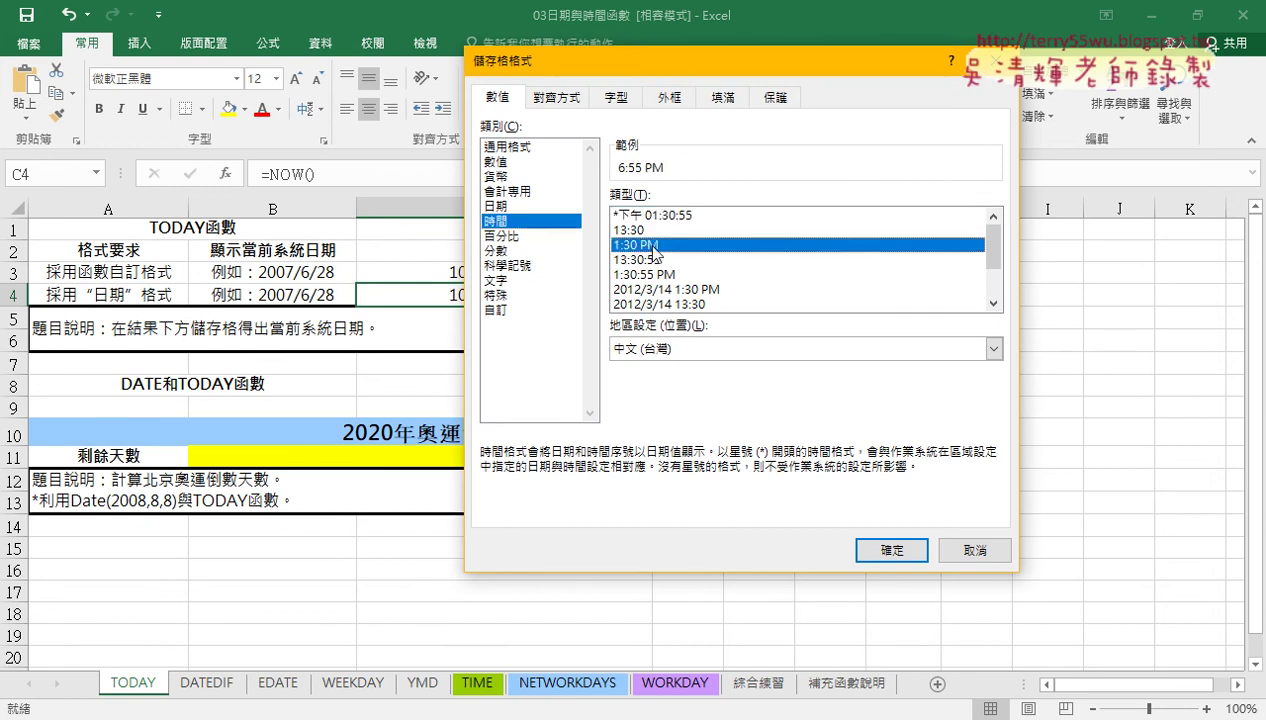
click(500, 310)
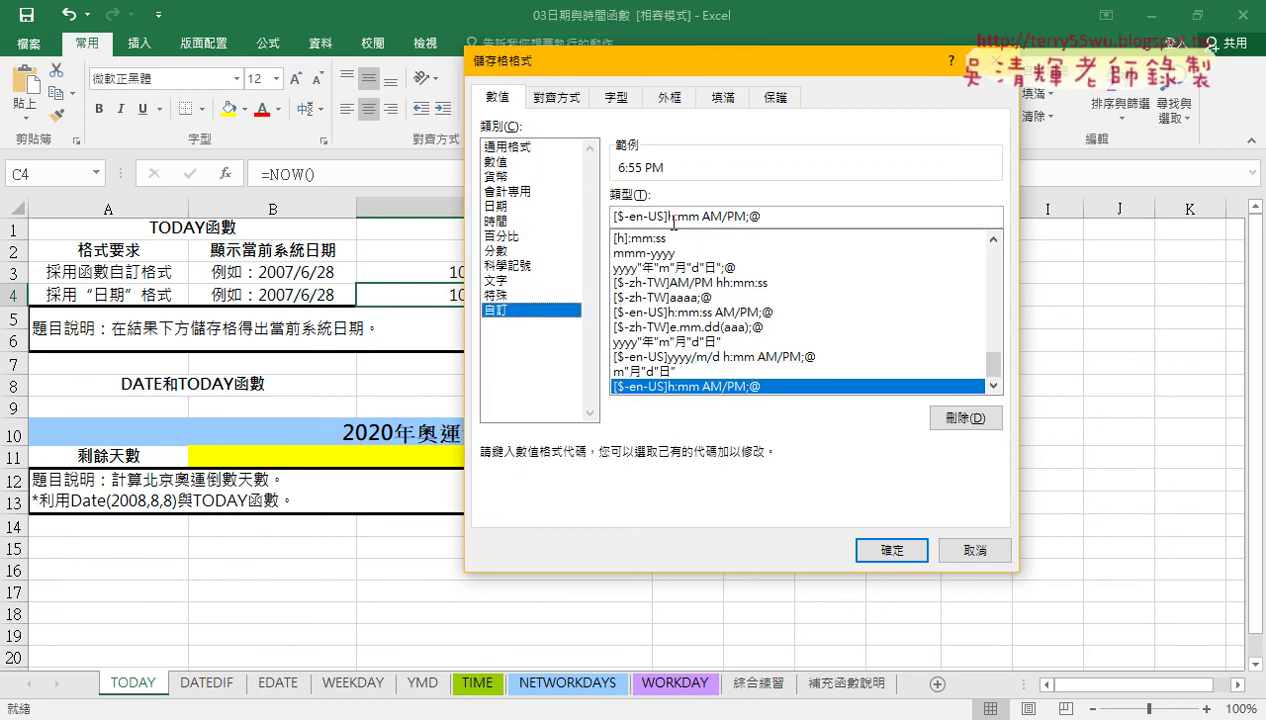
drag(668, 216, 745, 218)
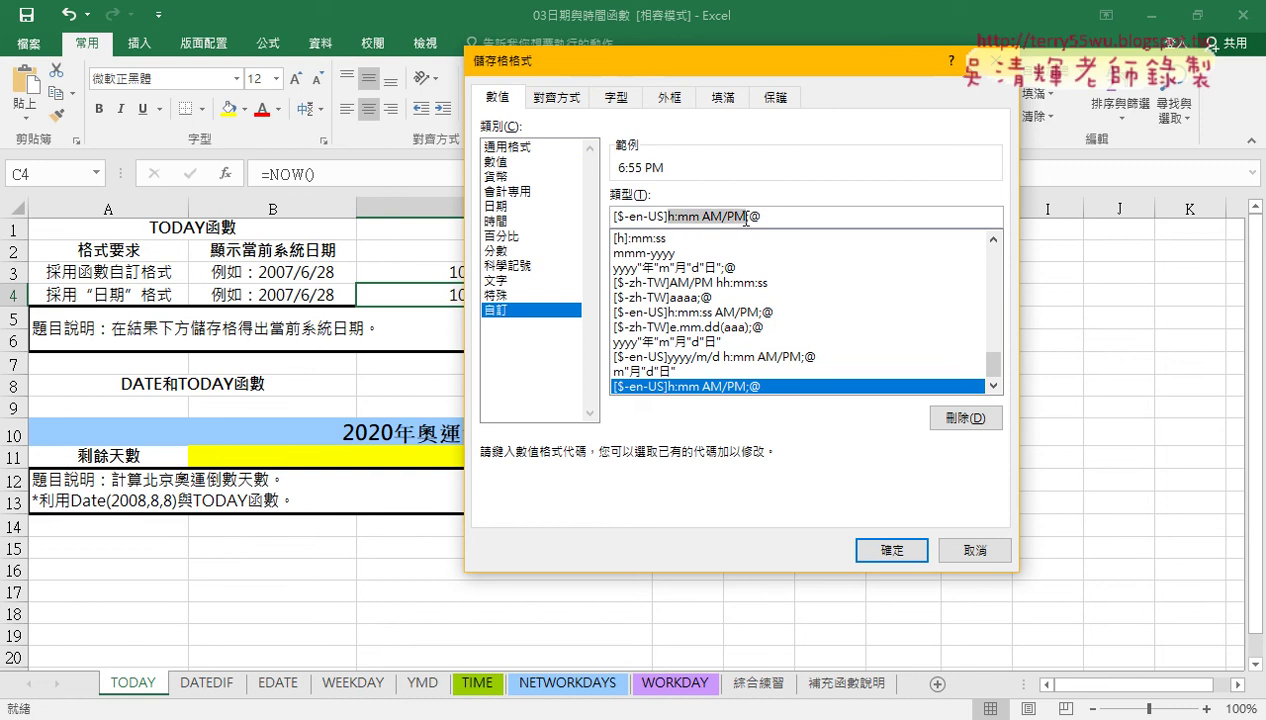
right_click(712, 230)
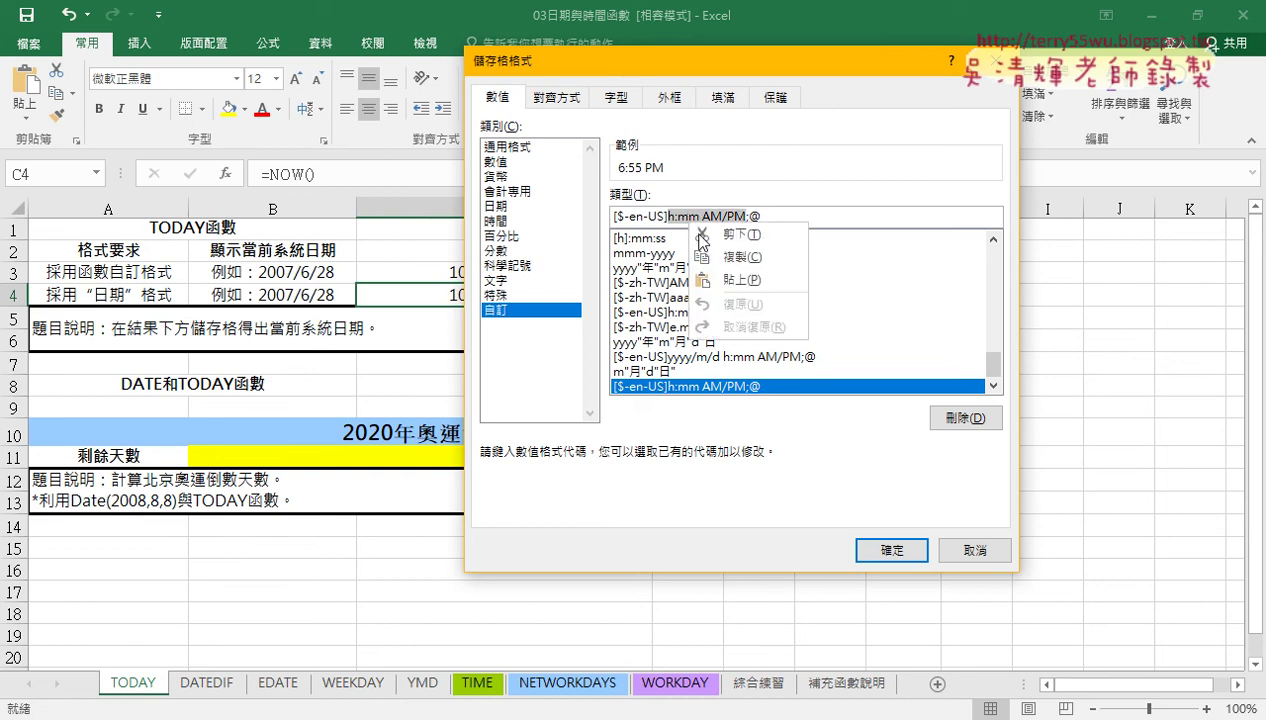
click(718, 266)
click(970, 550)
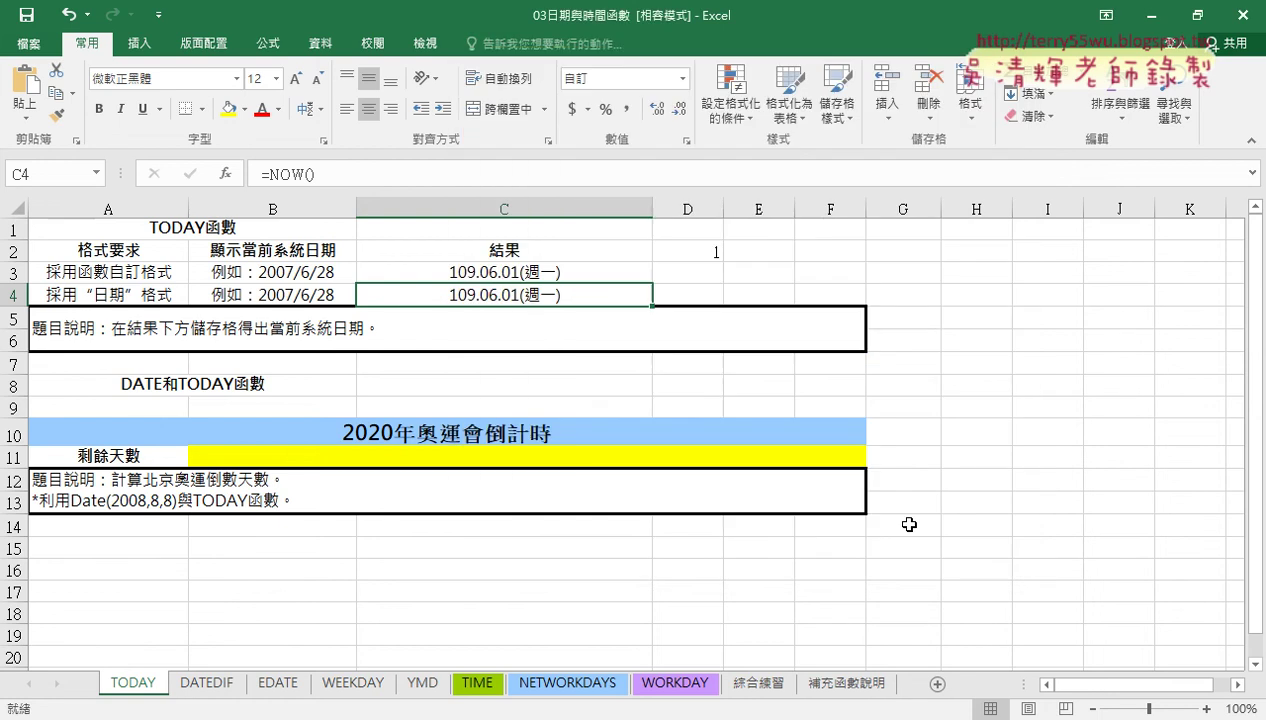
Step: Append h:mm AM/PM to C4's custom code so it shows 109.06.01(週一) 6:55 下午
right_click(490, 268)
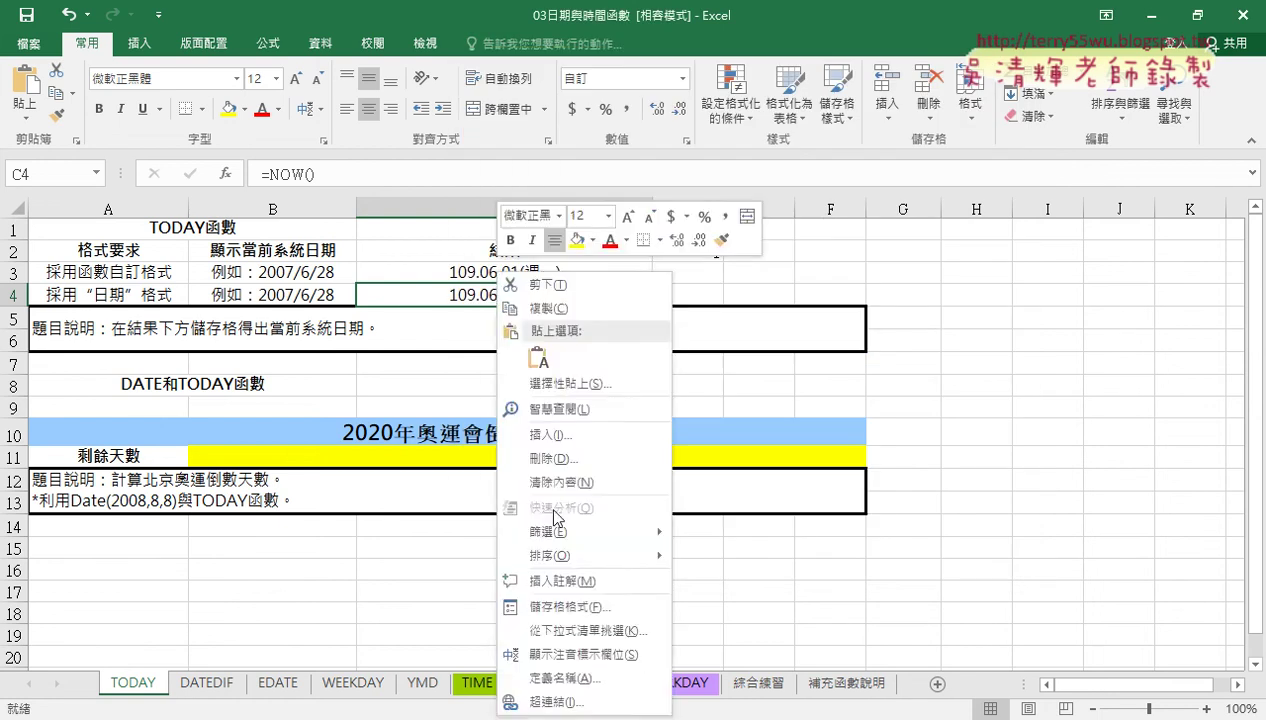
click(555, 575)
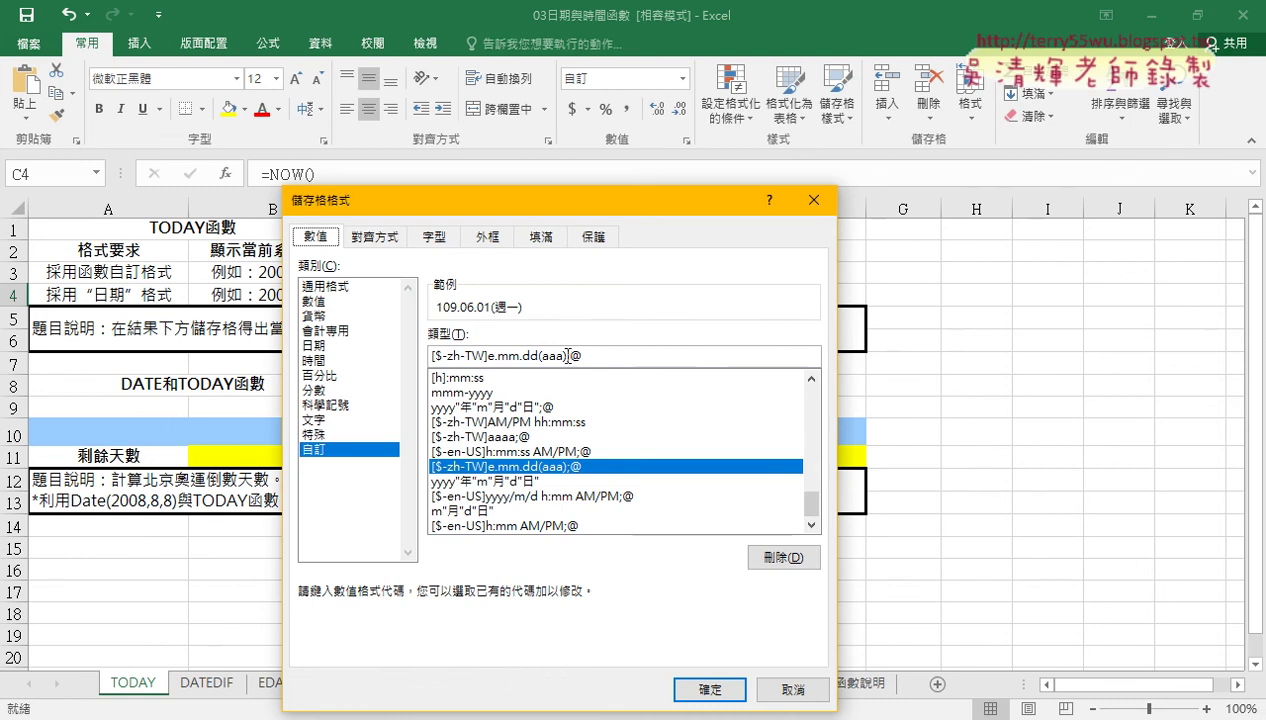
click(693, 362)
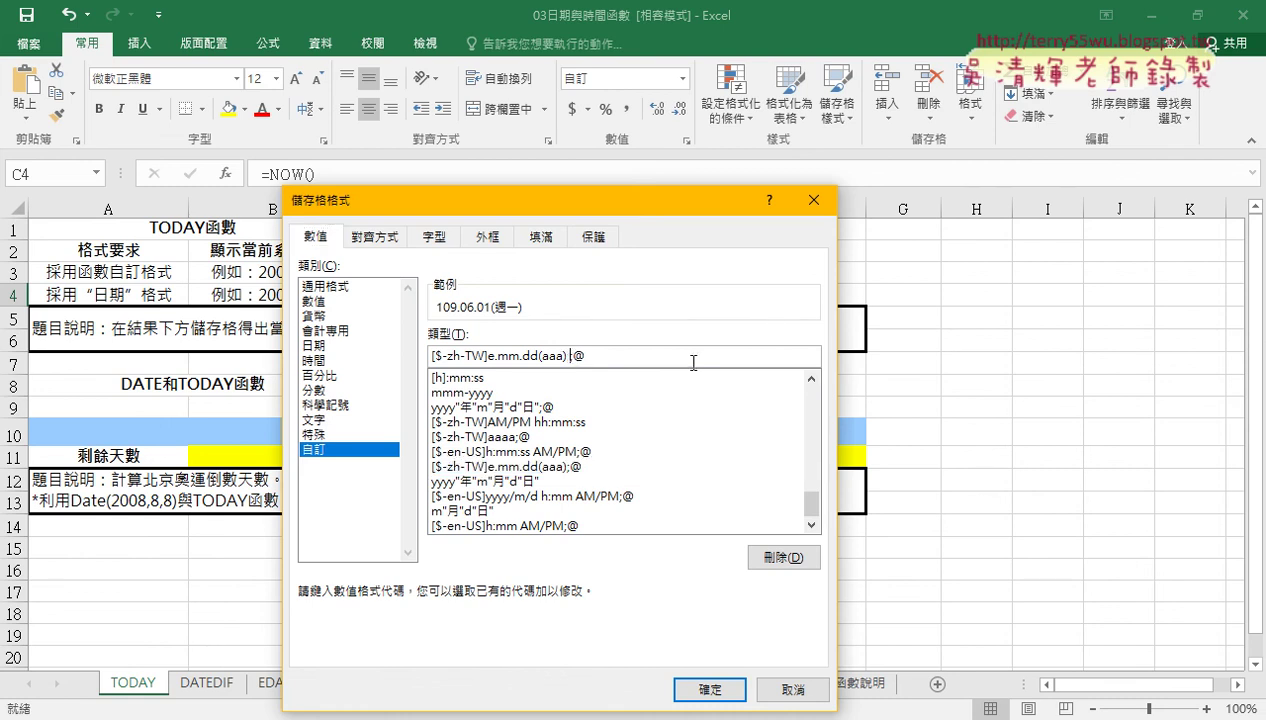
text(h:mm AM/PM)
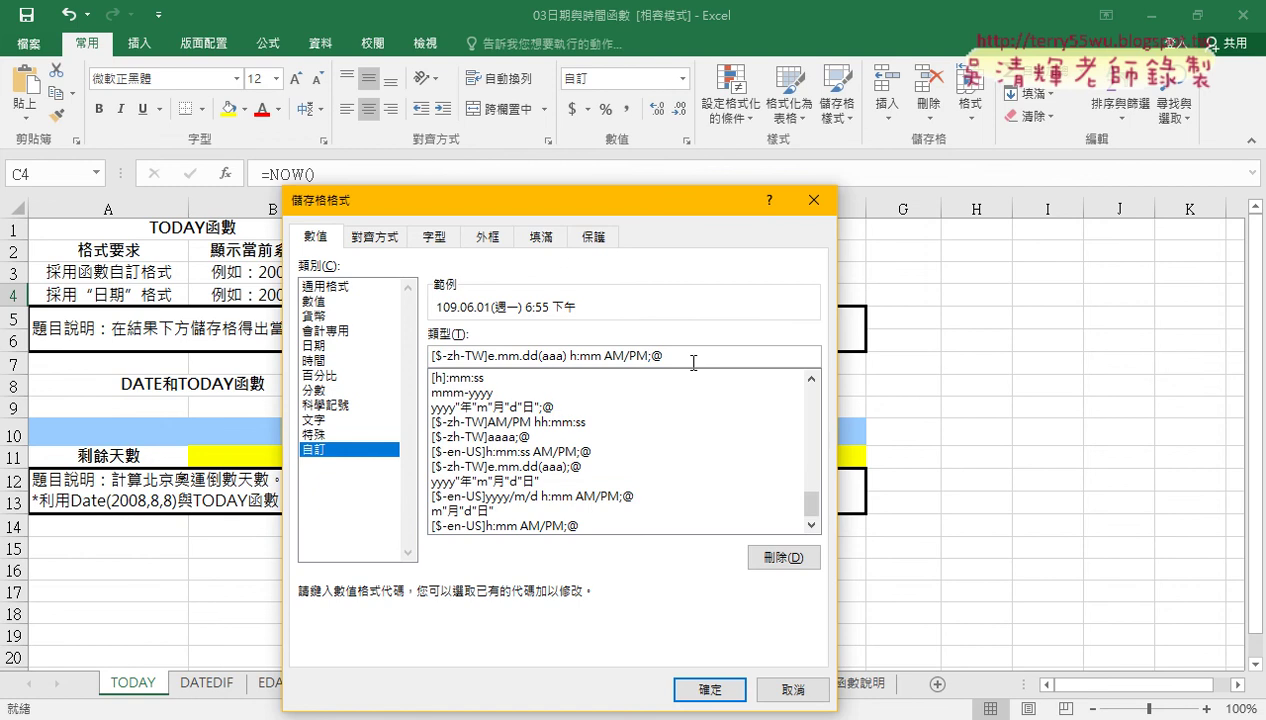
click(707, 690)
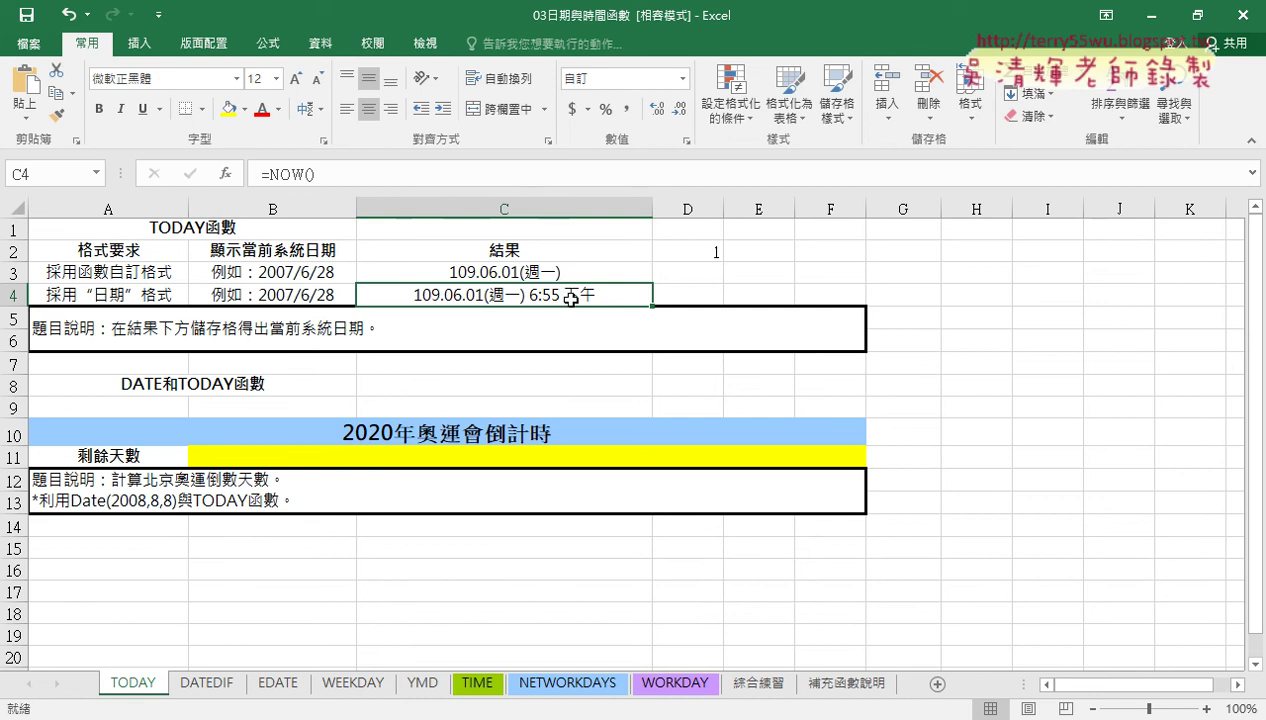
click(766, 684)
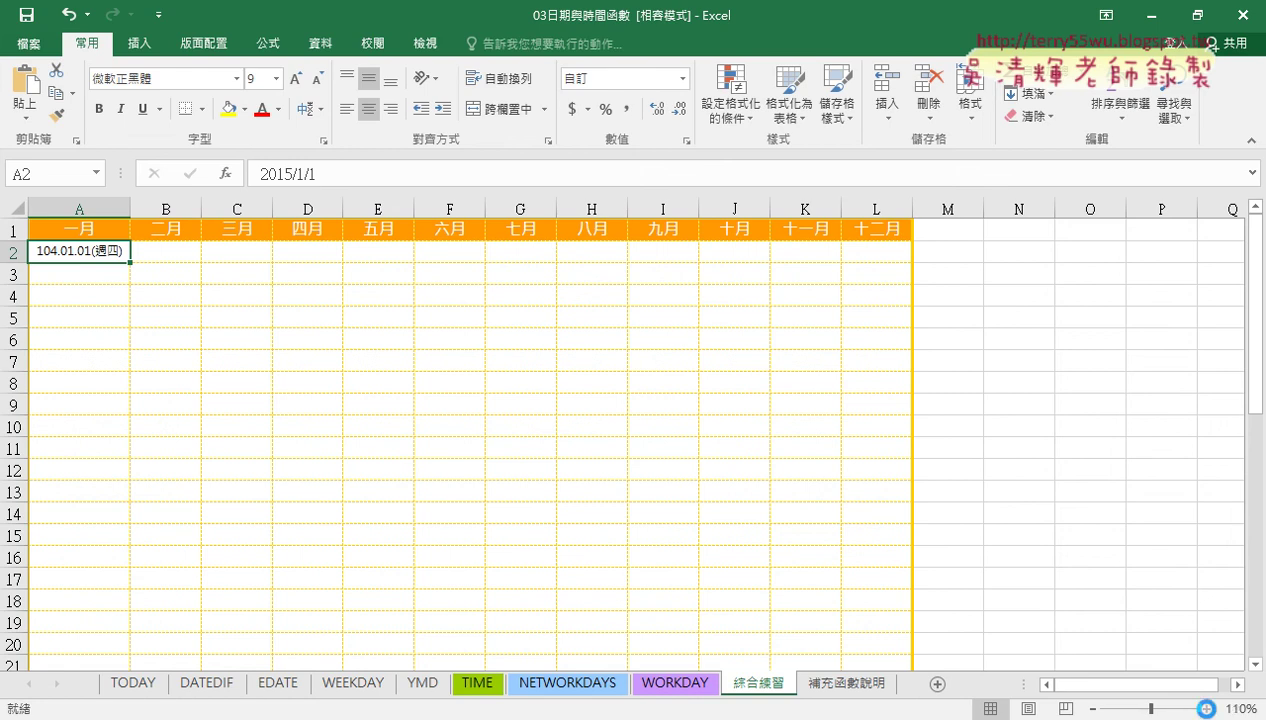
click(1207, 709)
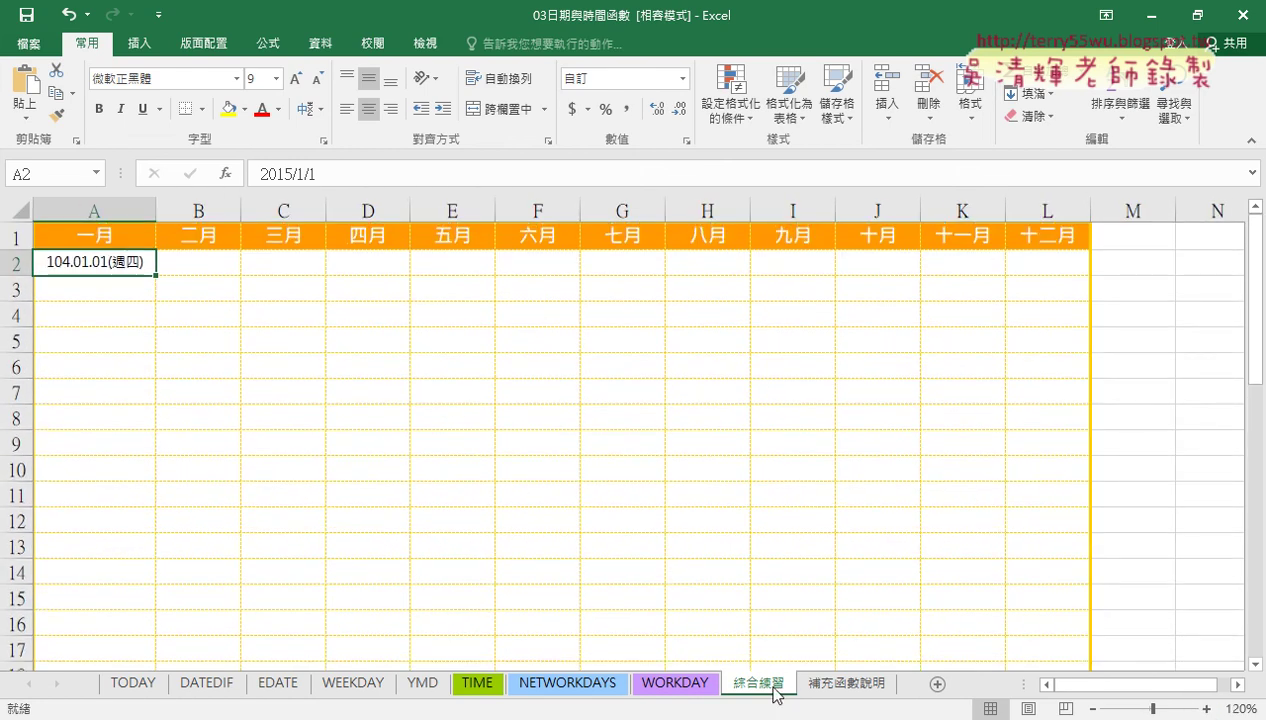
click(140, 688)
click(490, 276)
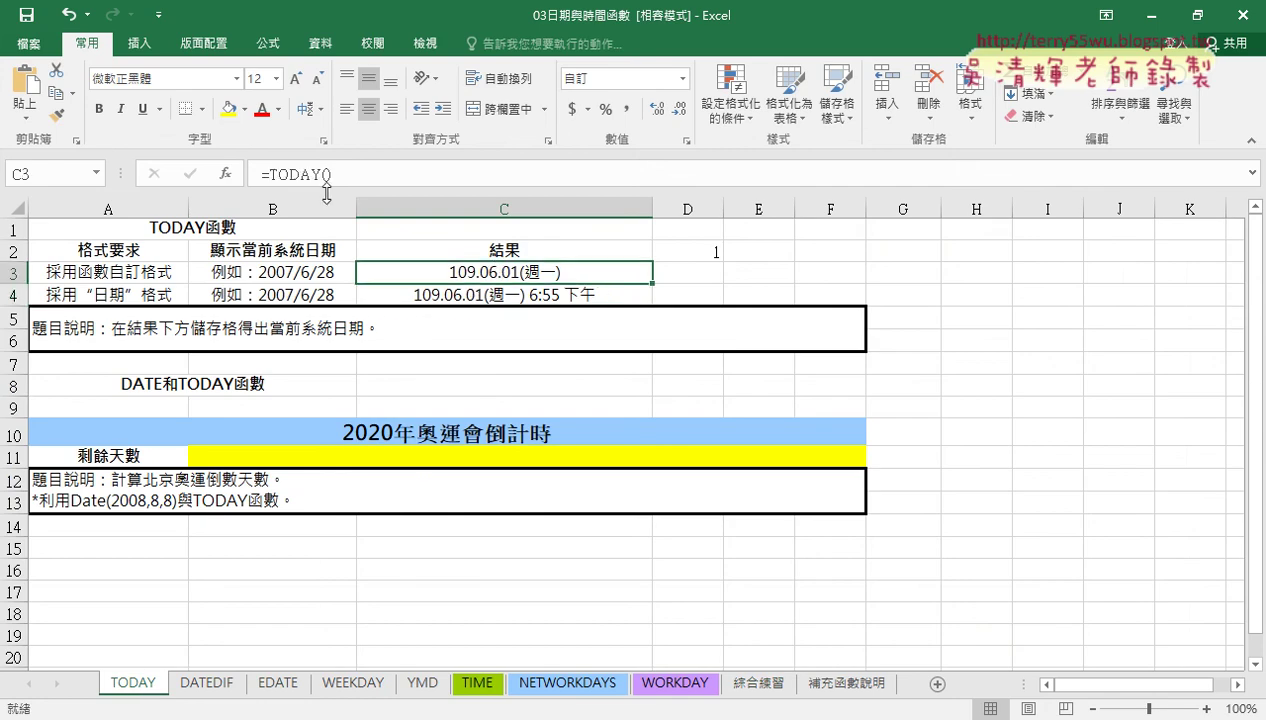
click(510, 299)
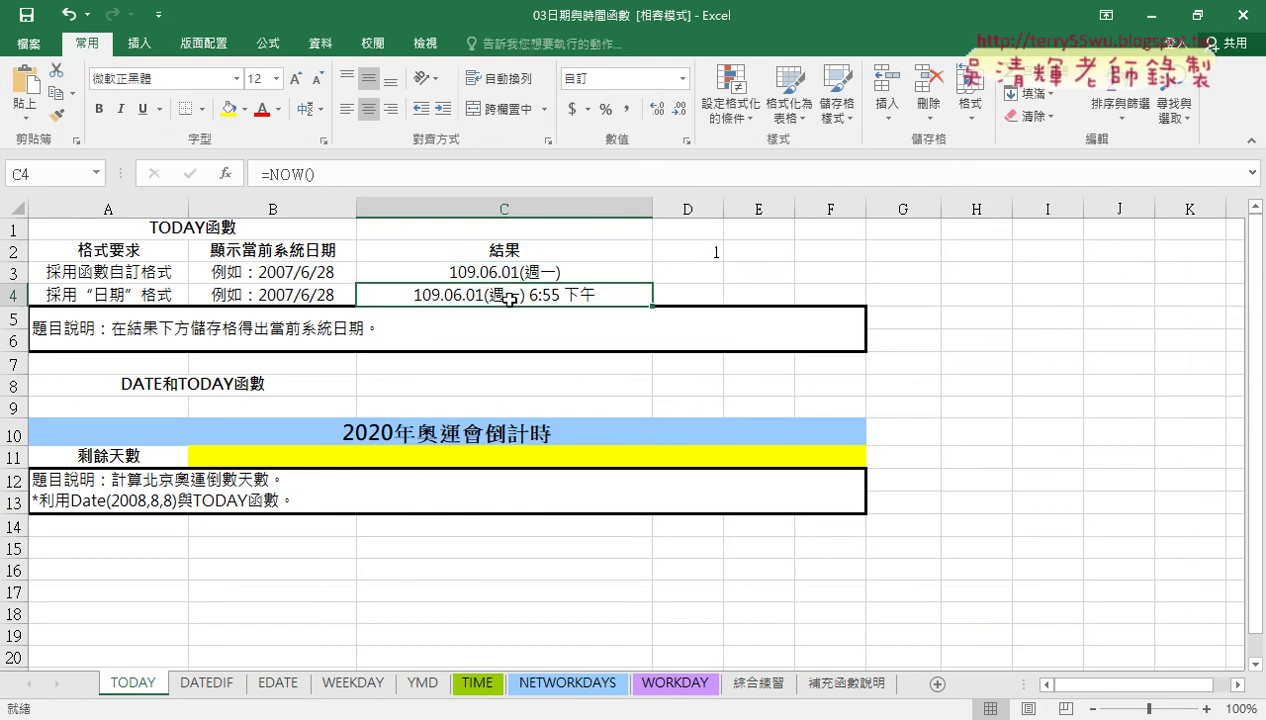
Step: Check C3's format settings with column C visible, then close them
click(569, 276)
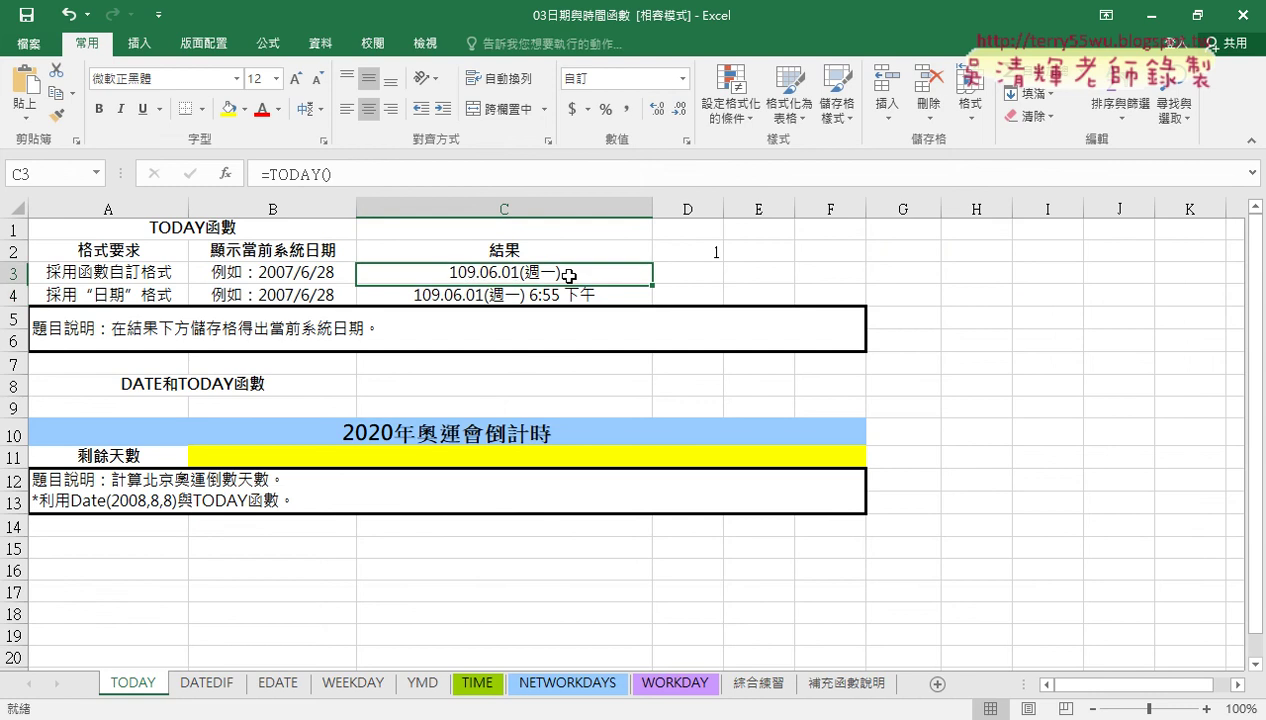
right_click(569, 276)
click(630, 594)
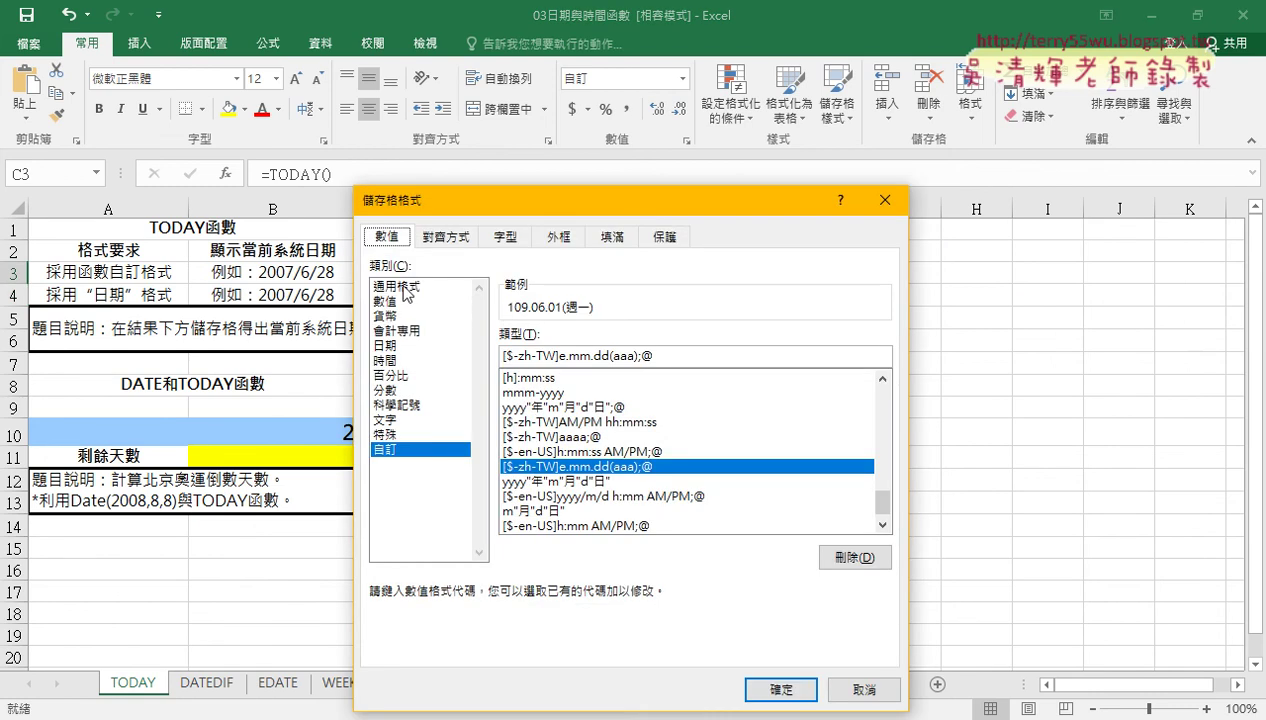
drag(509, 203, 735, 77)
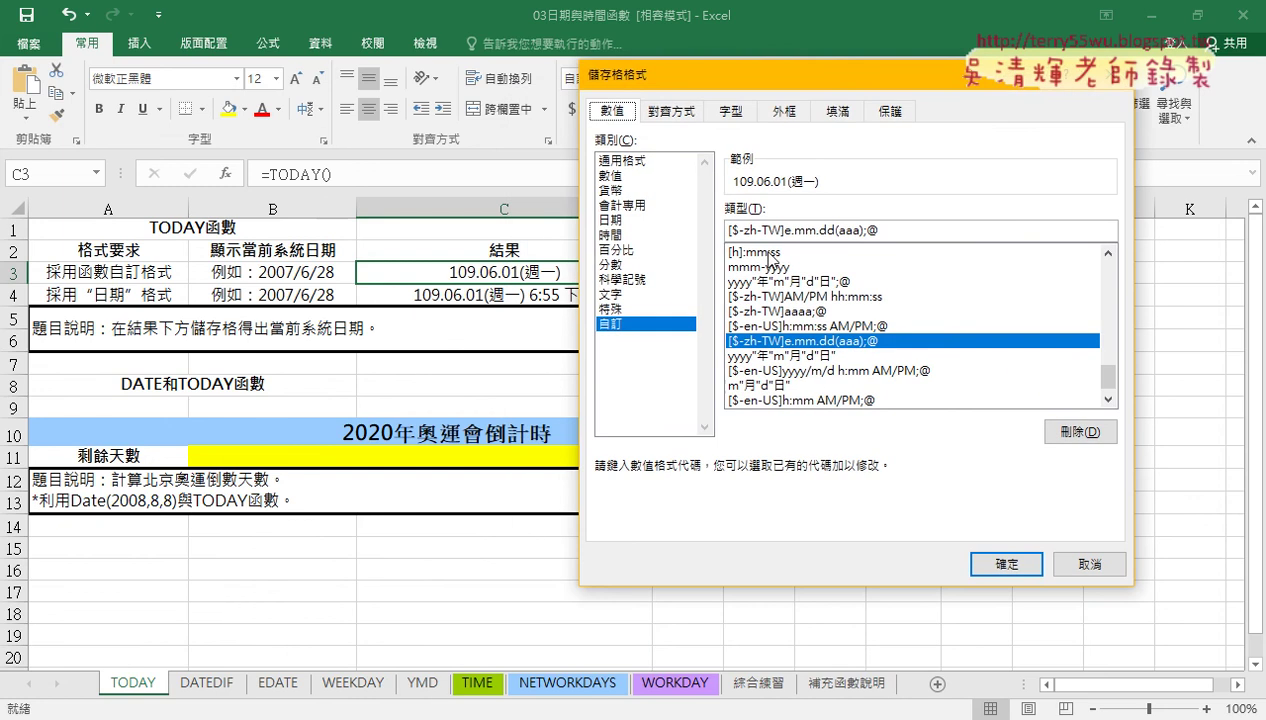
click(1018, 564)
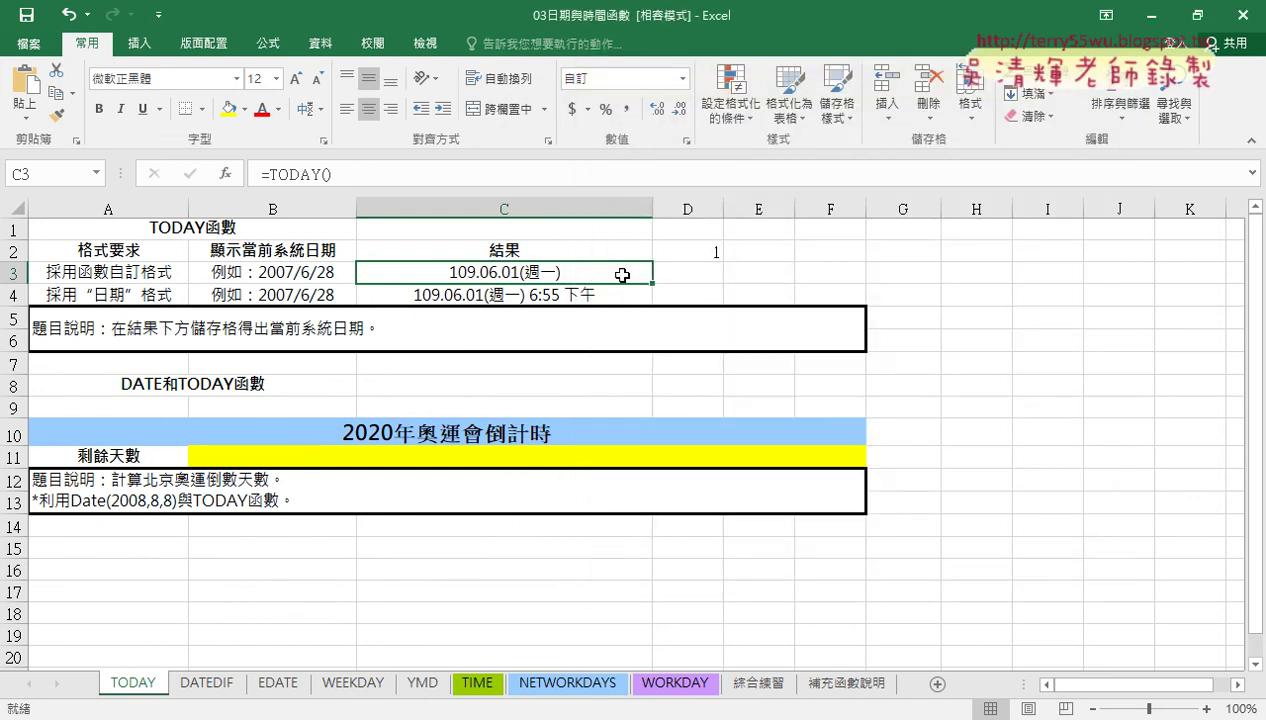
Step: For C3:C4, choose the Date category with locale 中文(台灣) and the 中華民國曆 calendar
drag(539, 270, 515, 293)
right_click(524, 274)
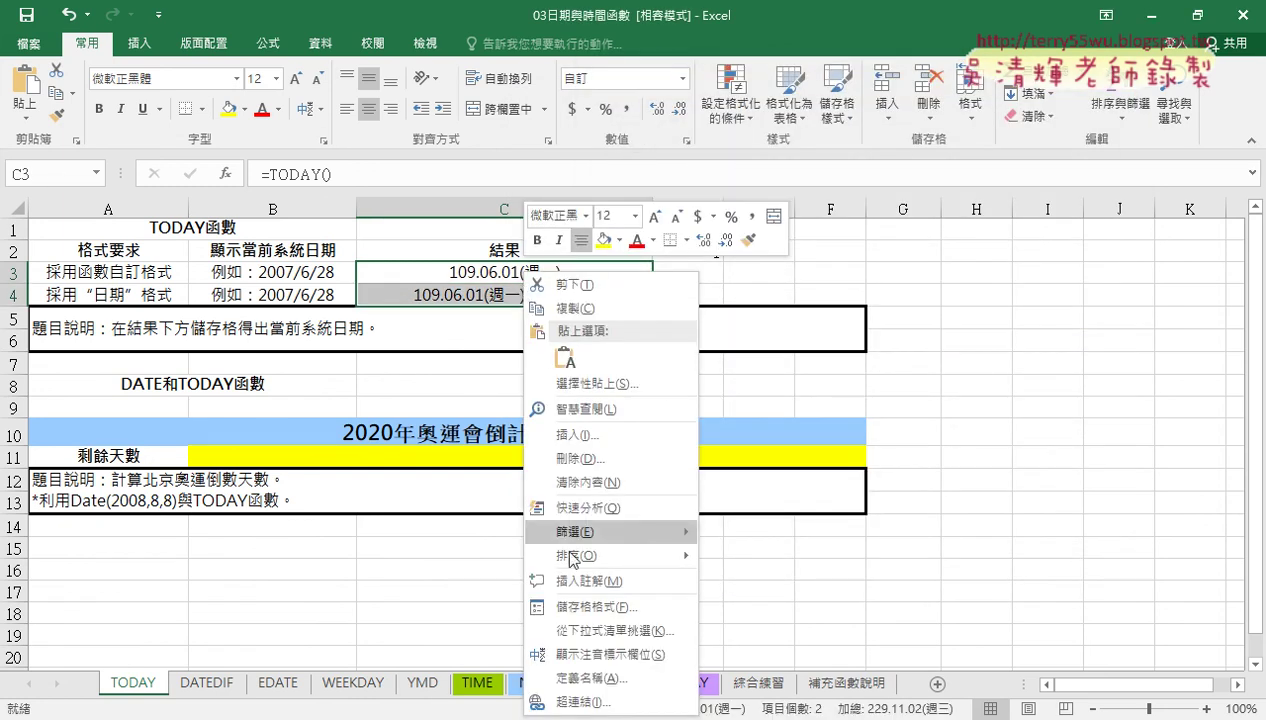
click(580, 607)
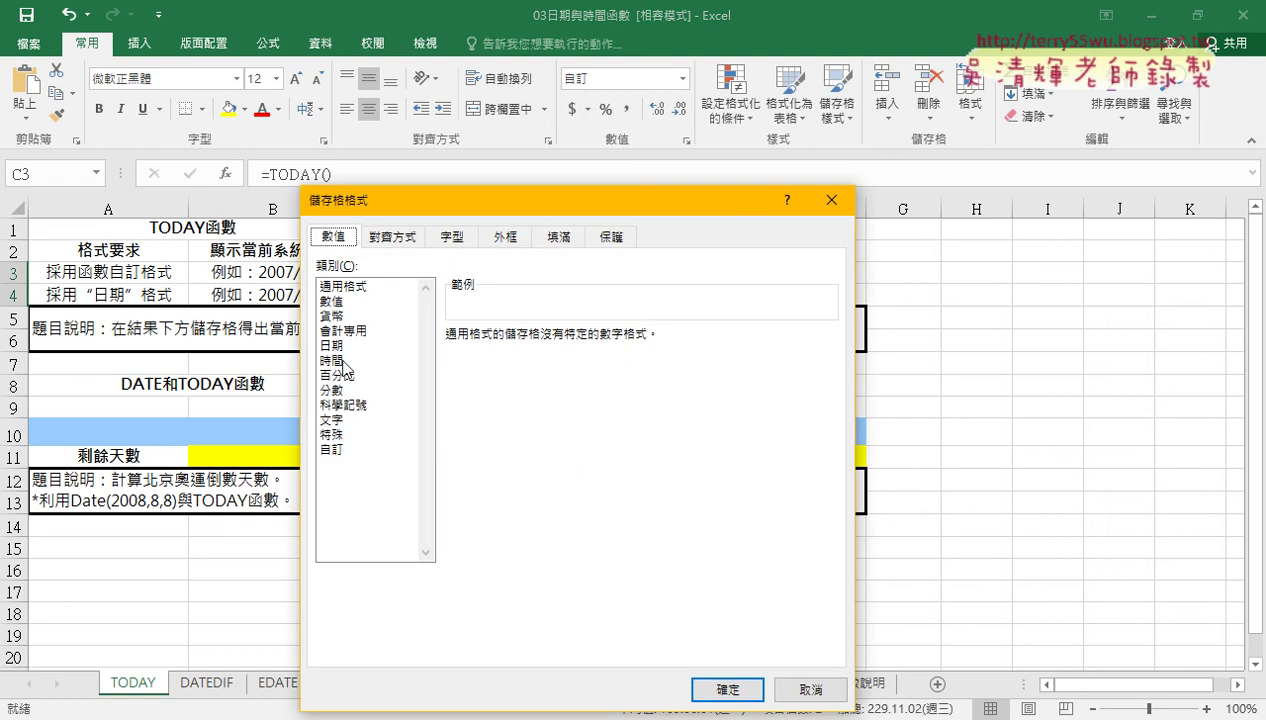
click(335, 345)
click(510, 488)
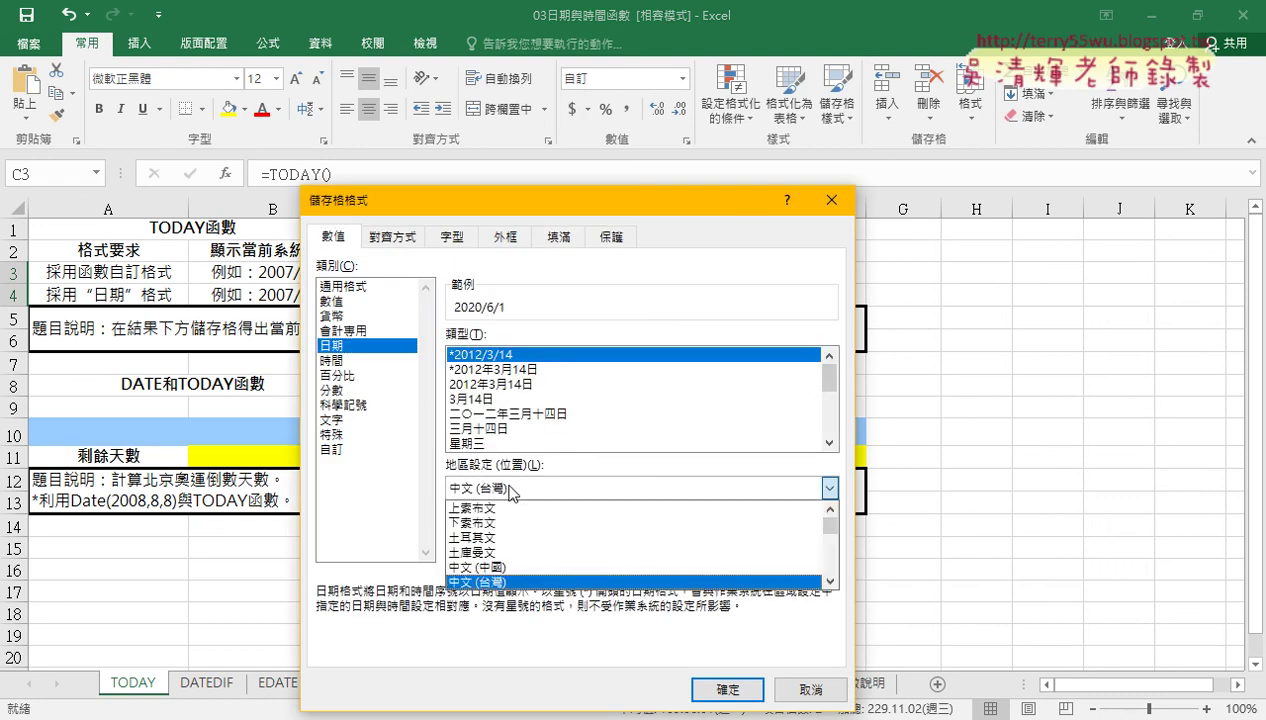
click(603, 414)
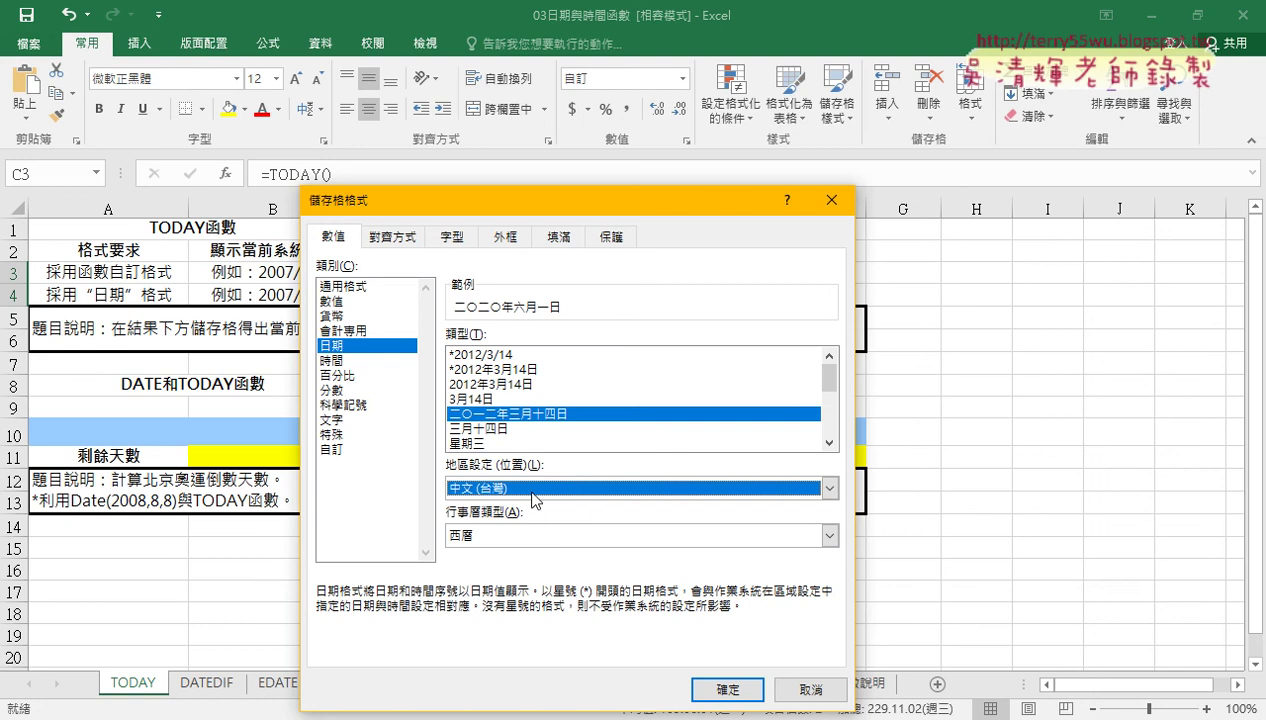
click(519, 530)
click(490, 572)
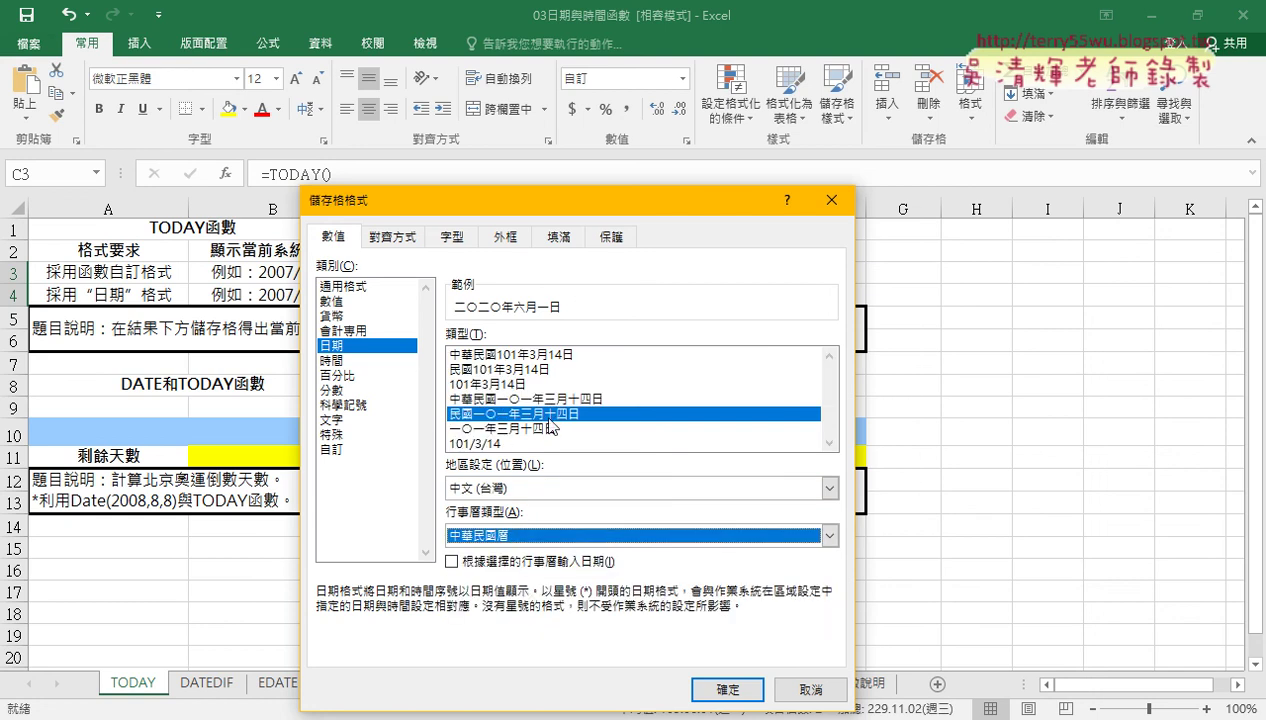
drag(651, 209, 988, 78)
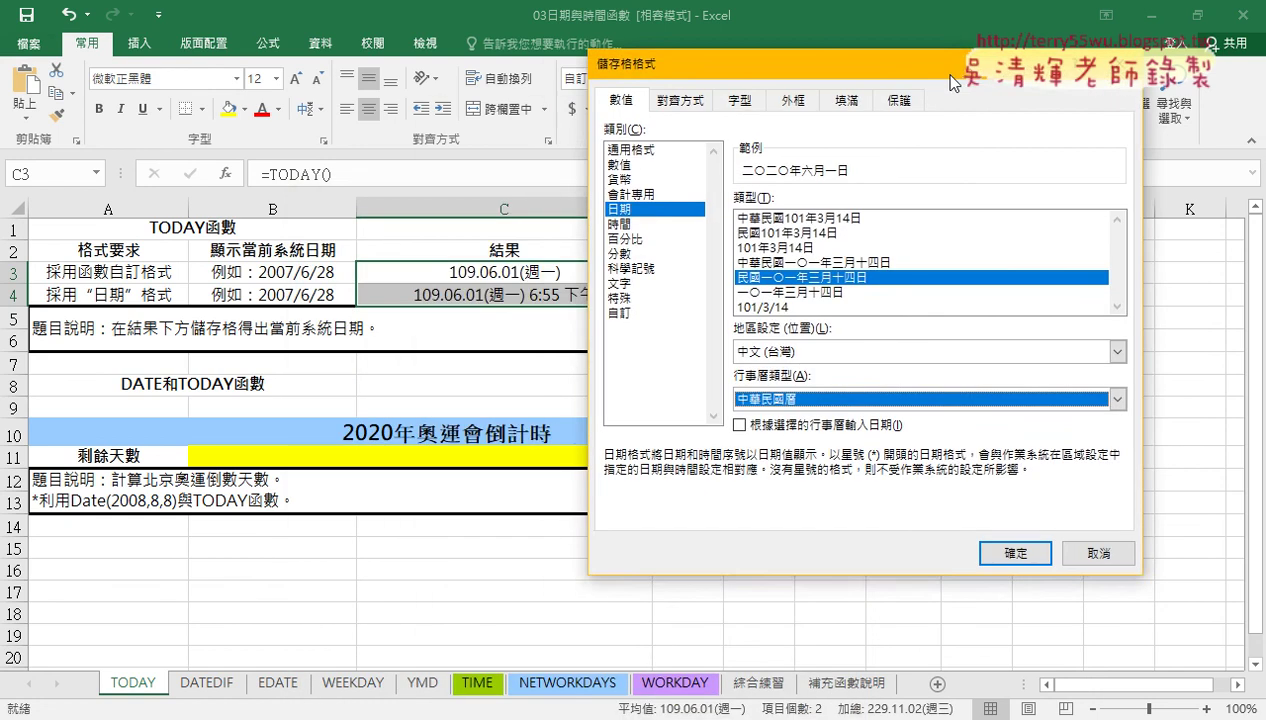